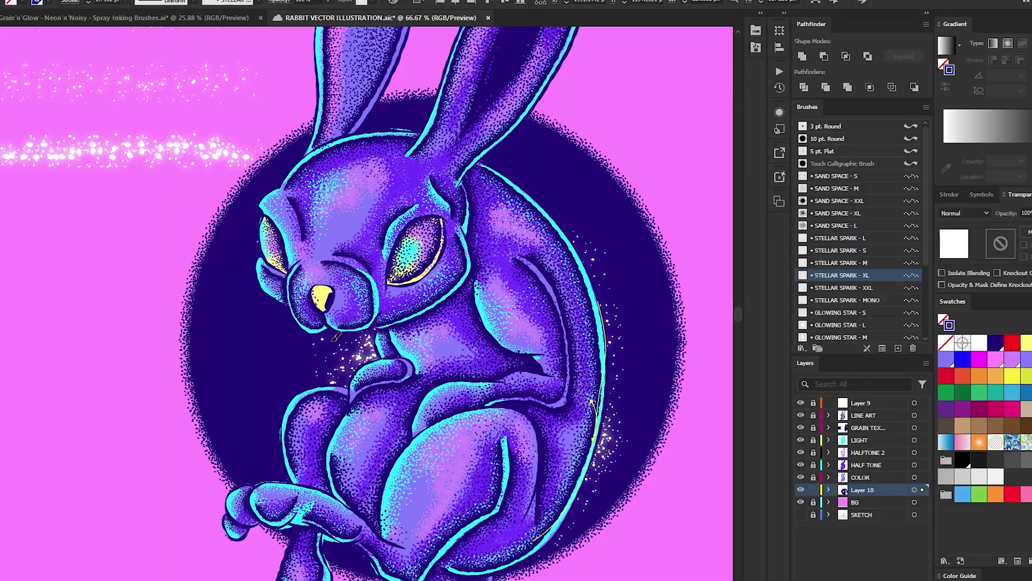
Paint STELLAR SPARK - XL strokes on Layer 10 around the rabbit's chin, back, ears and legs
left_click_drag(335, 338, 282, 311)
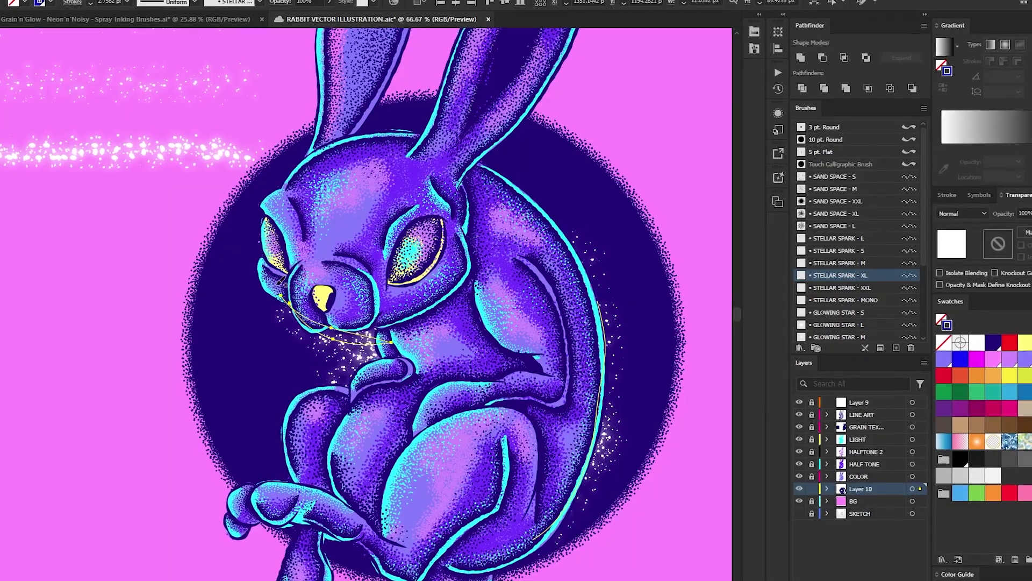
mouse_move(512, 177)
left_mouse_down()
mouse_move(441, 142)
mouse_move(504, 163)
mouse_move(562, 216)
left_mouse_up()
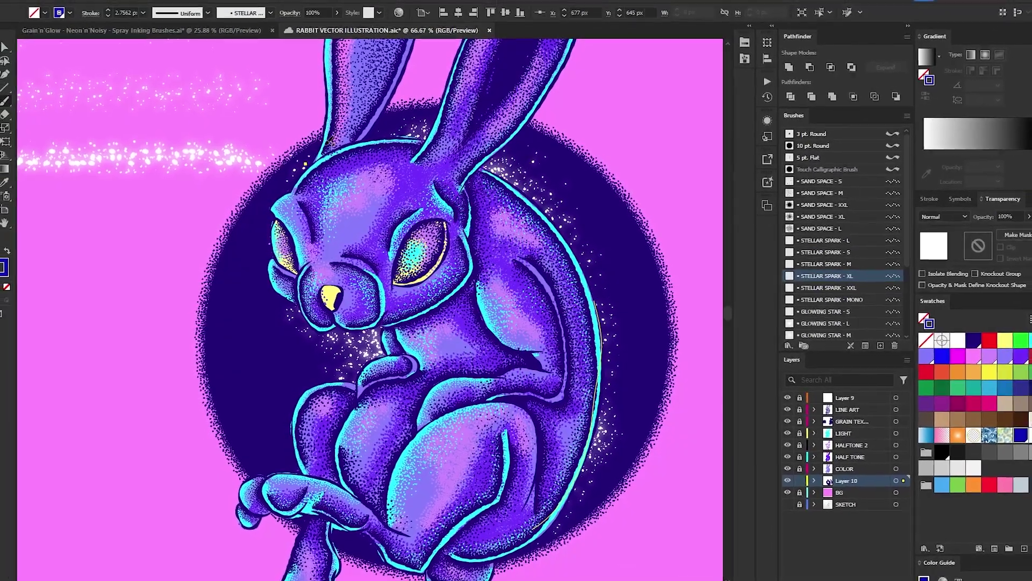
left_click(296, 168)
left_click(282, 452)
left_click(265, 370)
left_click(310, 469)
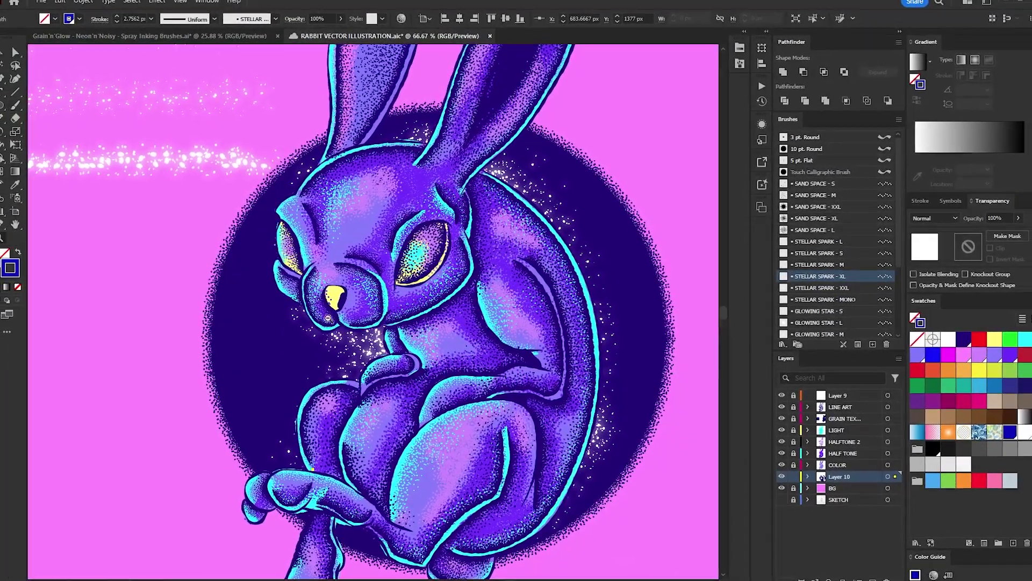
key("z")
mouse_move(446, 365)
left_mouse_down()
mouse_move(394, 368)
mouse_move(428, 359)
left_mouse_up()
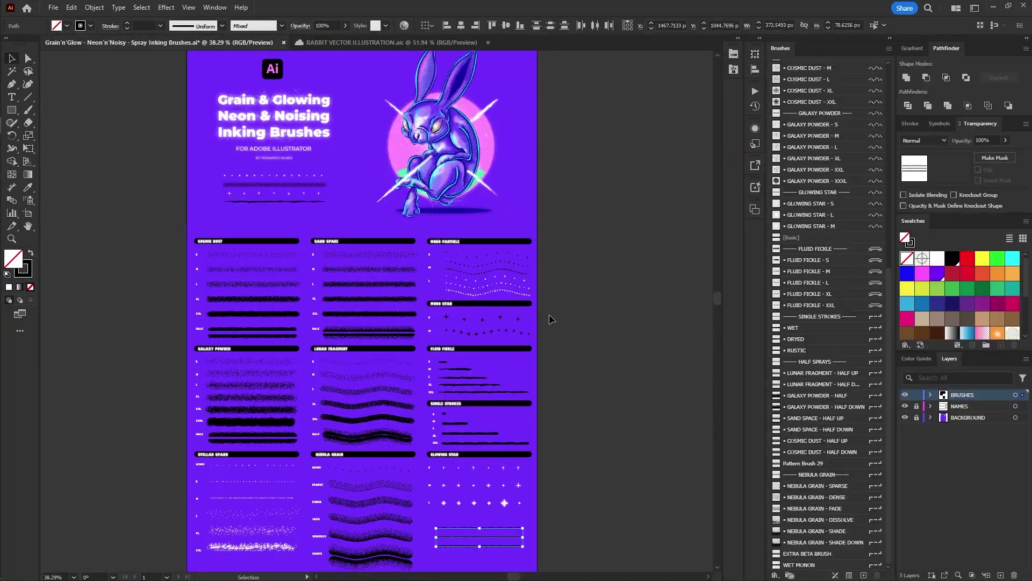
Apply the Scale tool settings to the selected strokes at 100% uniform with Scale Strokes & Effects enabled
scroll(548, 314, "up", 1)
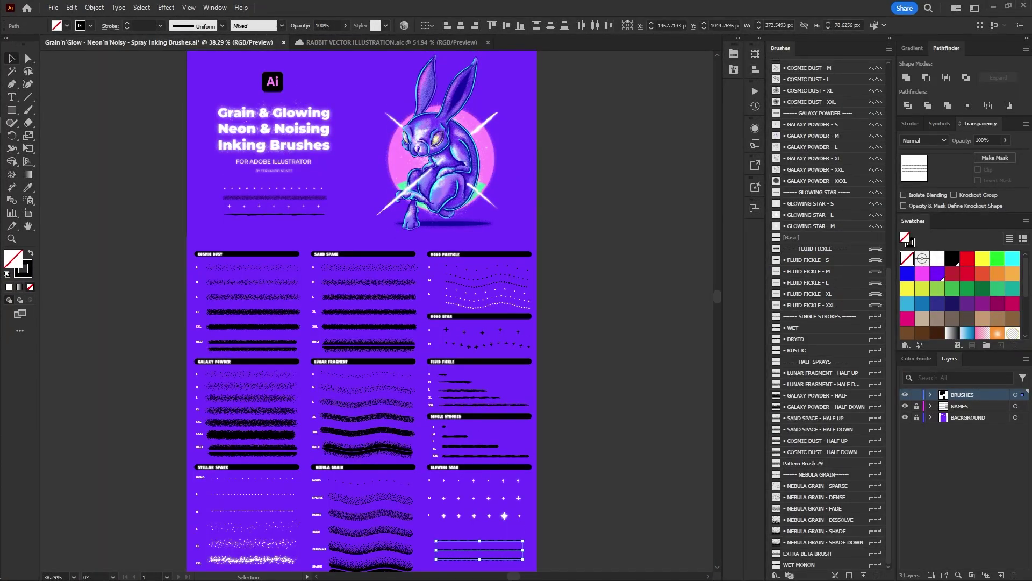
key("s")
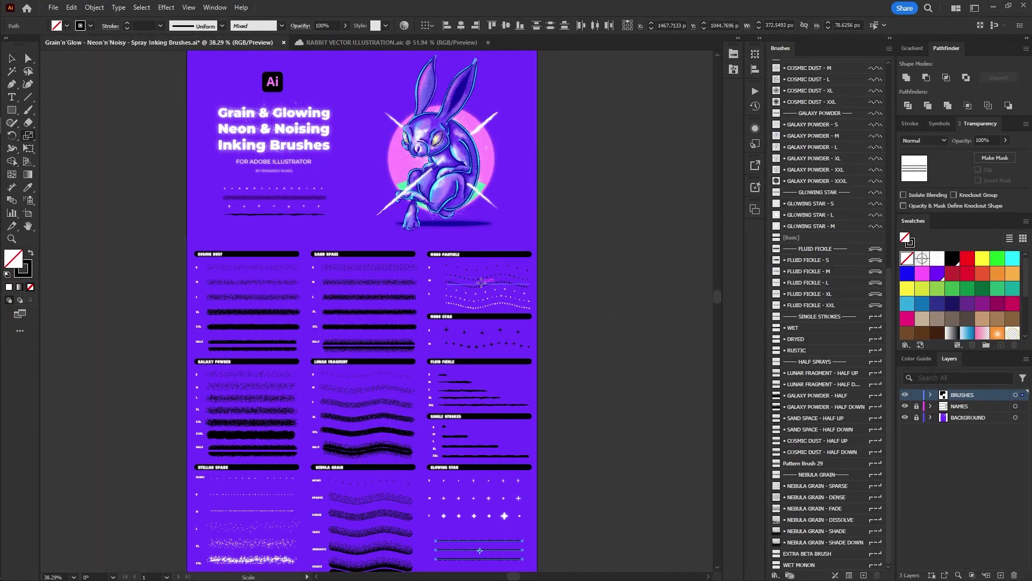
double_click(28, 135)
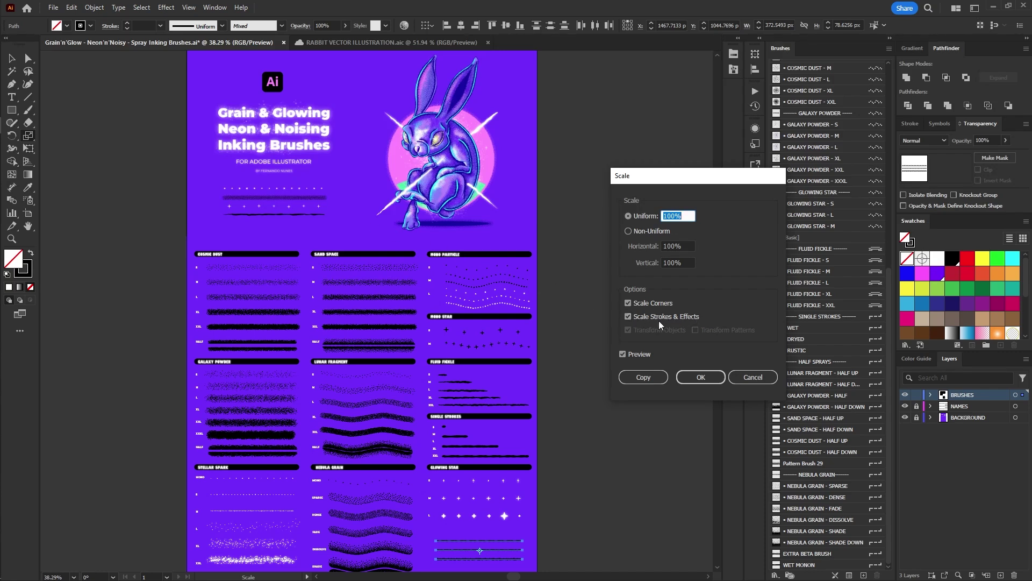
left_click(700, 377)
Copy the four Single Strokes samples into the rabbit sketch document and scale them down beside the drawing
key("z")
left_click_drag(515, 425, 647, 439)
left_click_drag(648, 440, 665, 380)
key("a")
mouse_move(384, 346)
left_mouse_down()
mouse_move(488, 406)
mouse_move(674, 463)
left_mouse_up()
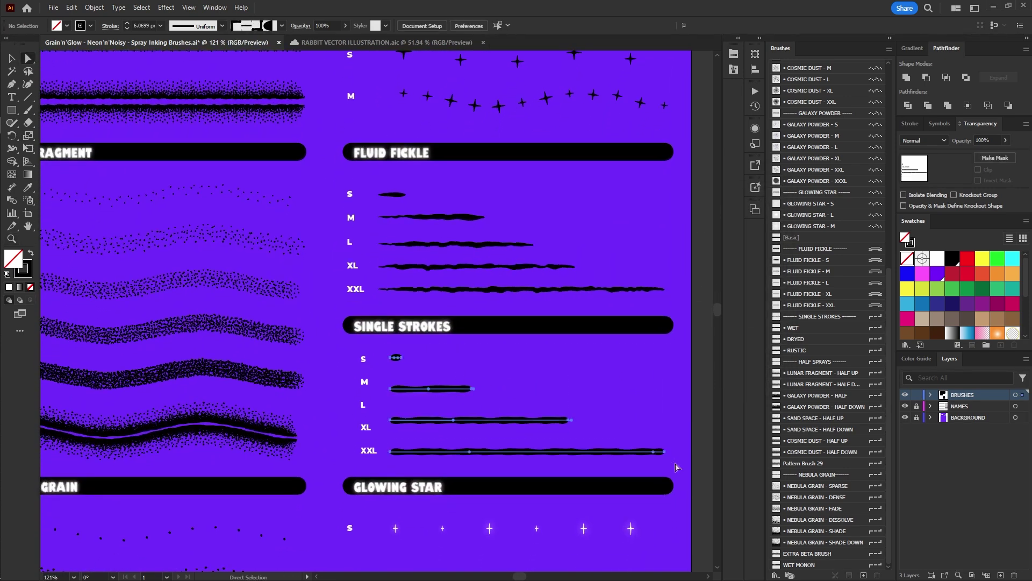
right_click(511, 388)
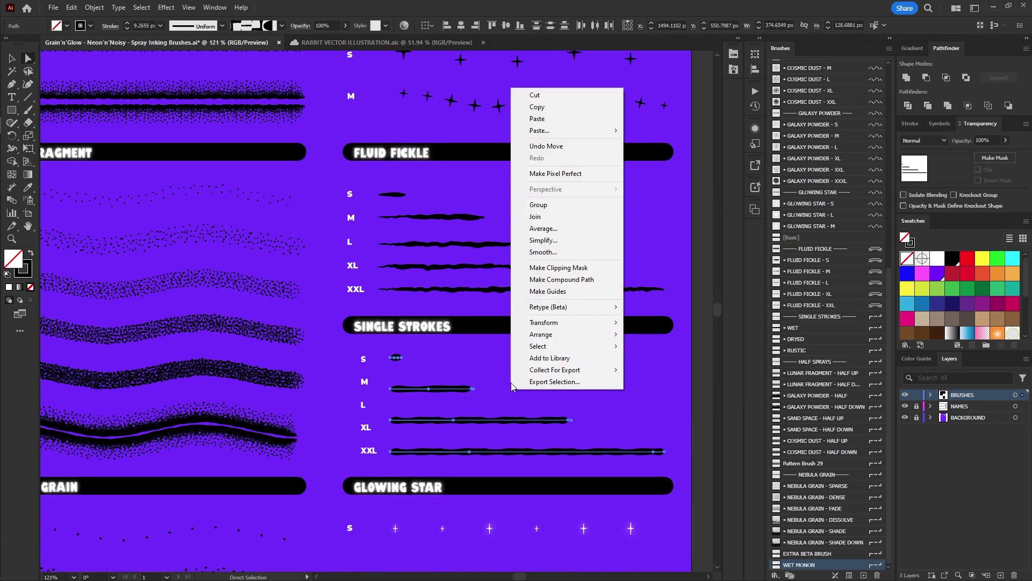
left_click(537, 107)
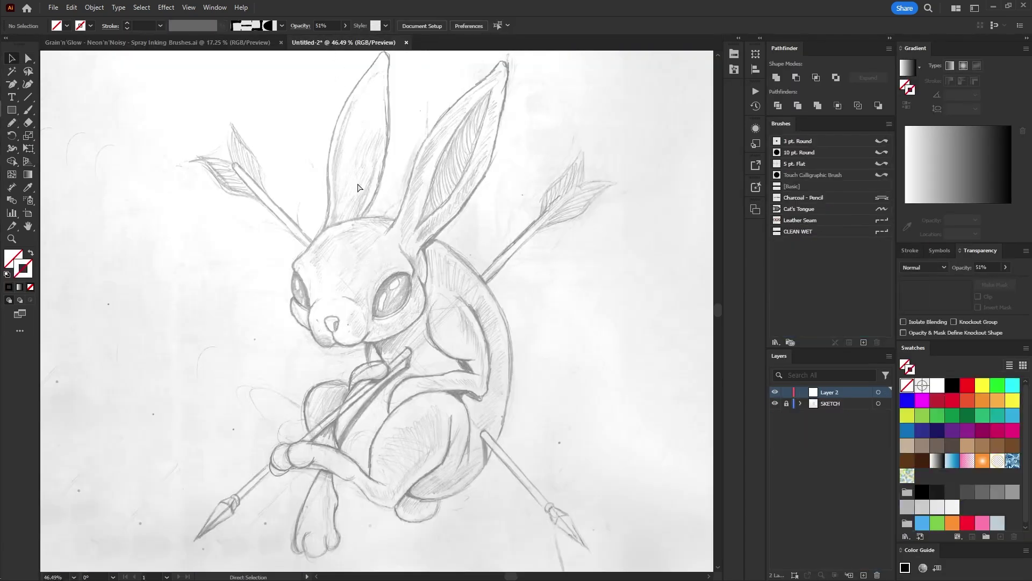
key("ctrl+v")
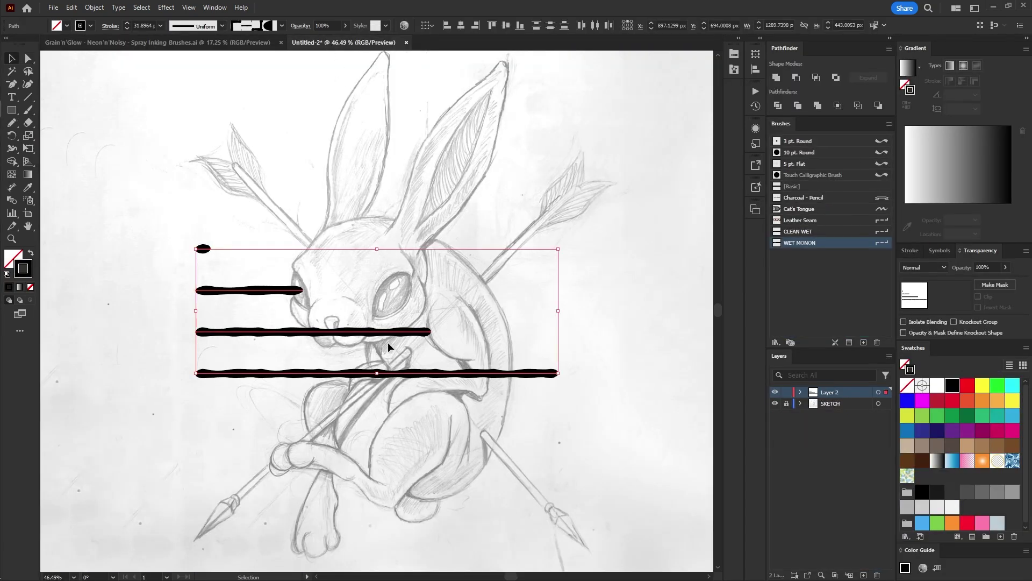
left_click_drag(561, 249, 347, 321)
Paint the rabbit's jaw and cheek line with the WET MONON brush and give it an elliptical width profile tapering at both ends
key("b")
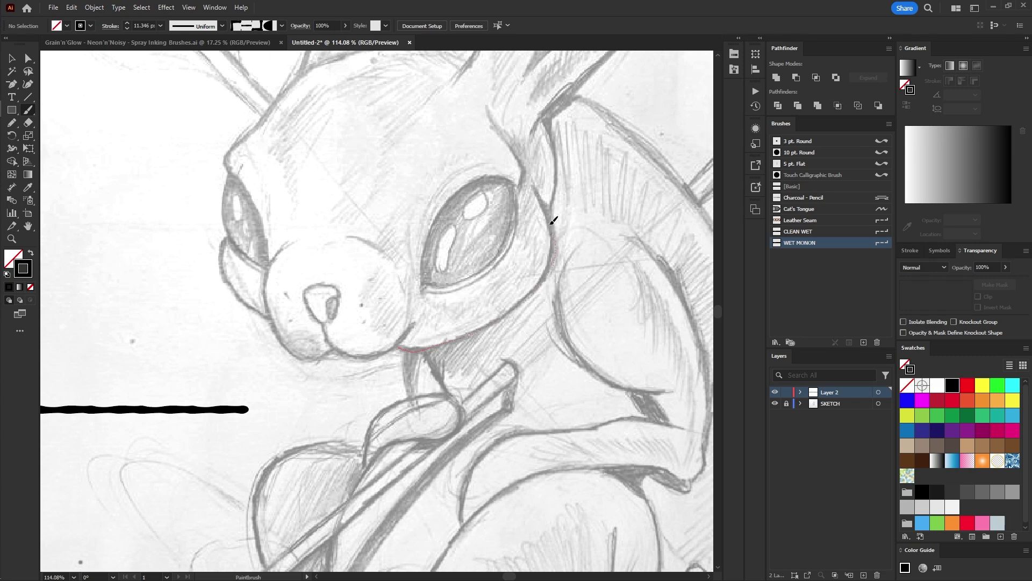
left_click_drag(540, 192, 537, 194)
key("v")
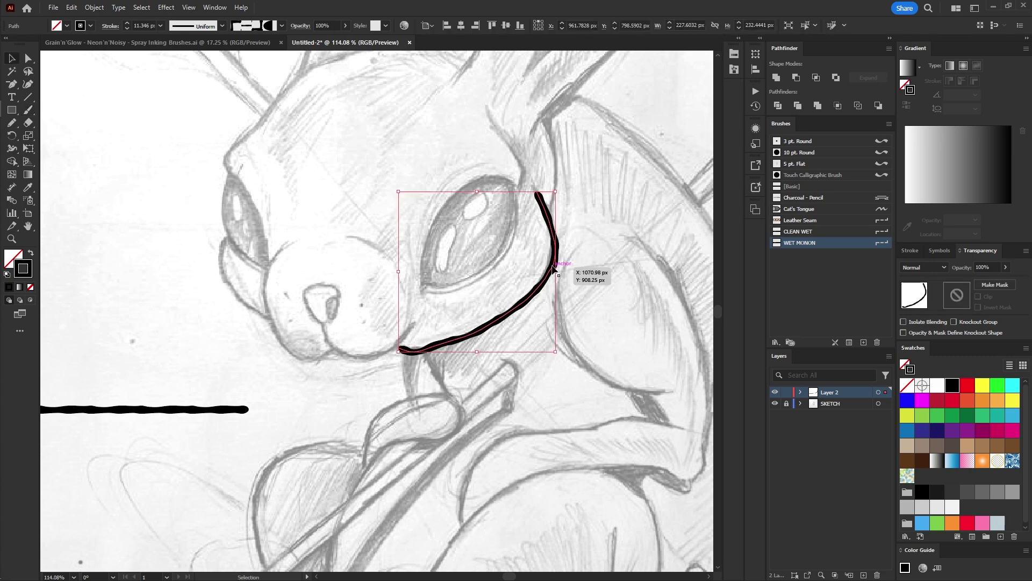
left_click(222, 26)
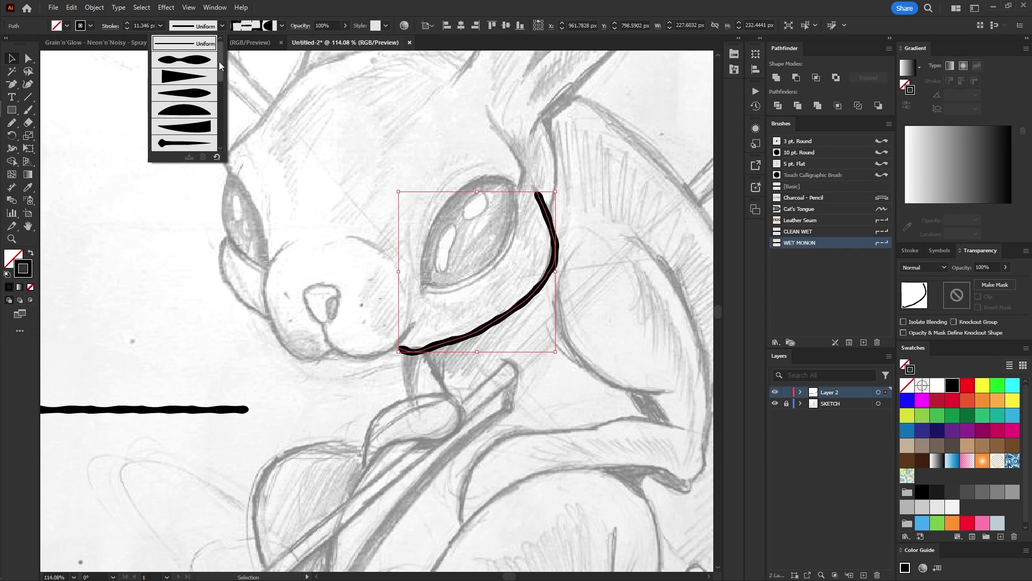
left_click_drag(219, 67, 221, 135)
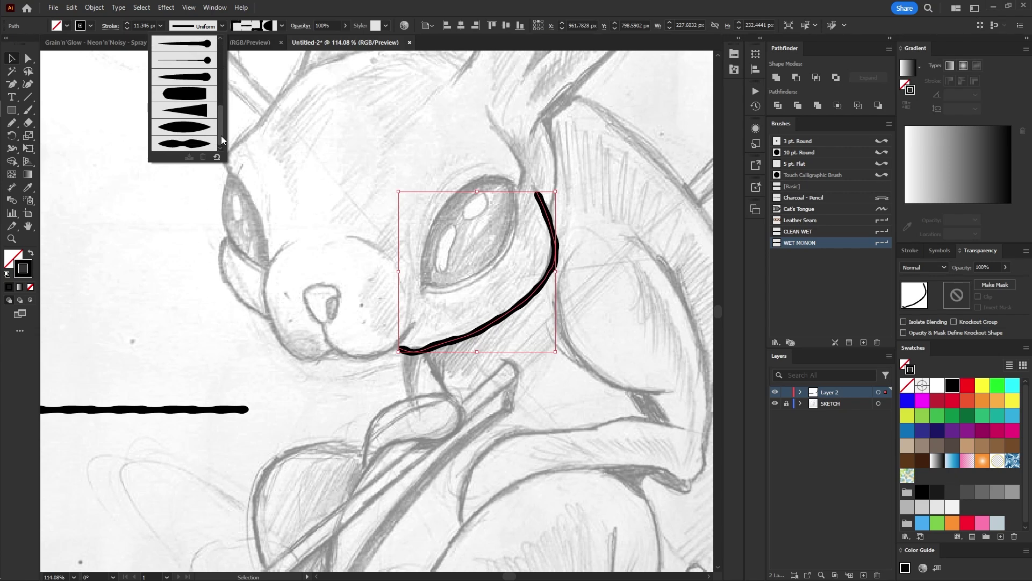
left_click(183, 128)
left_click(565, 202)
Paint the mouth, muzzle outline, snout arc and far cheek with tapered WET MONON strokes over the sketch
key("b")
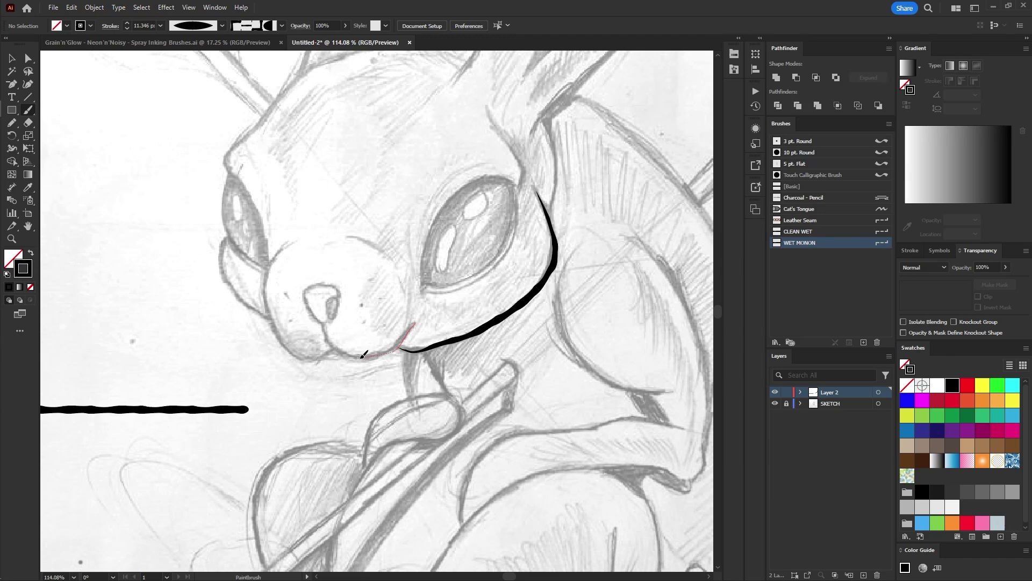
left_click_drag(325, 332, 323, 326)
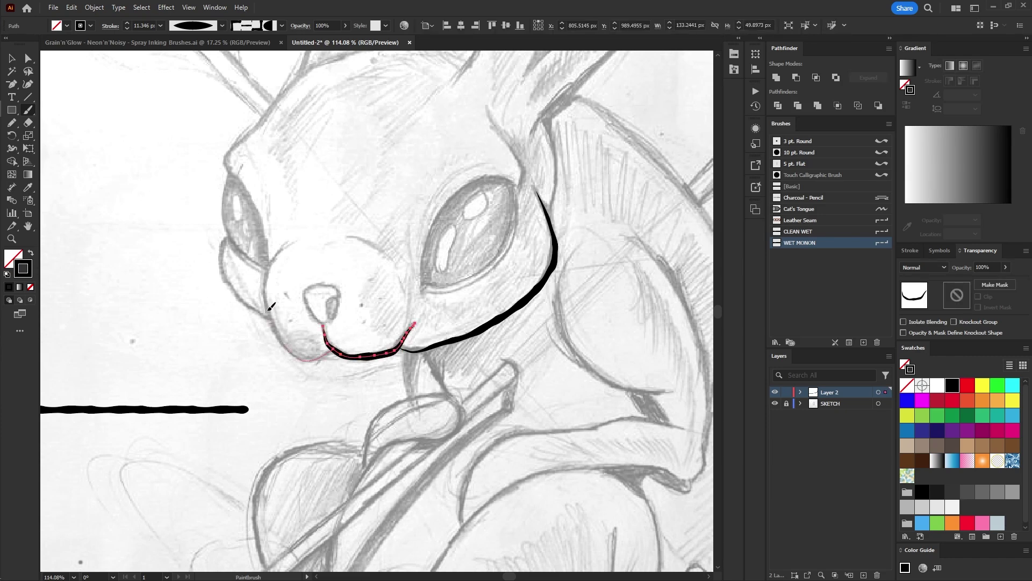
left_click_drag(281, 250, 288, 244)
left_click_drag(376, 241, 399, 268)
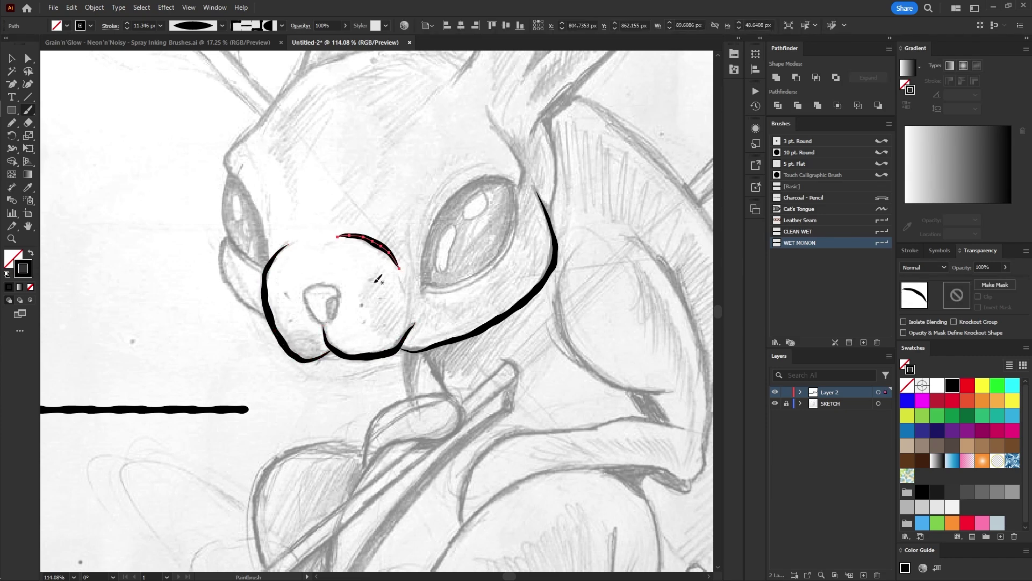
left_click_drag(228, 235, 227, 236)
Set the stroke weight of all the face lines to 7 px
key("v")
mouse_move(184, 146)
left_mouse_down()
mouse_move(458, 237)
mouse_move(585, 344)
left_mouse_up()
left_click(127, 28)
left_click(127, 28)
left_click(127, 28)
left_click(127, 28)
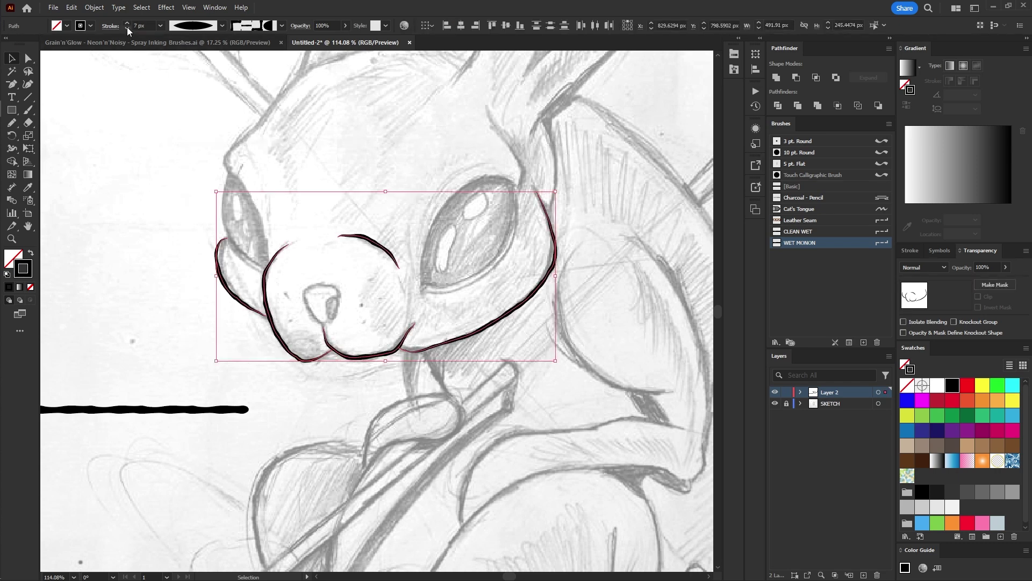
Change the width profile of the face lines to Uniform and deselect them
left_click(214, 26)
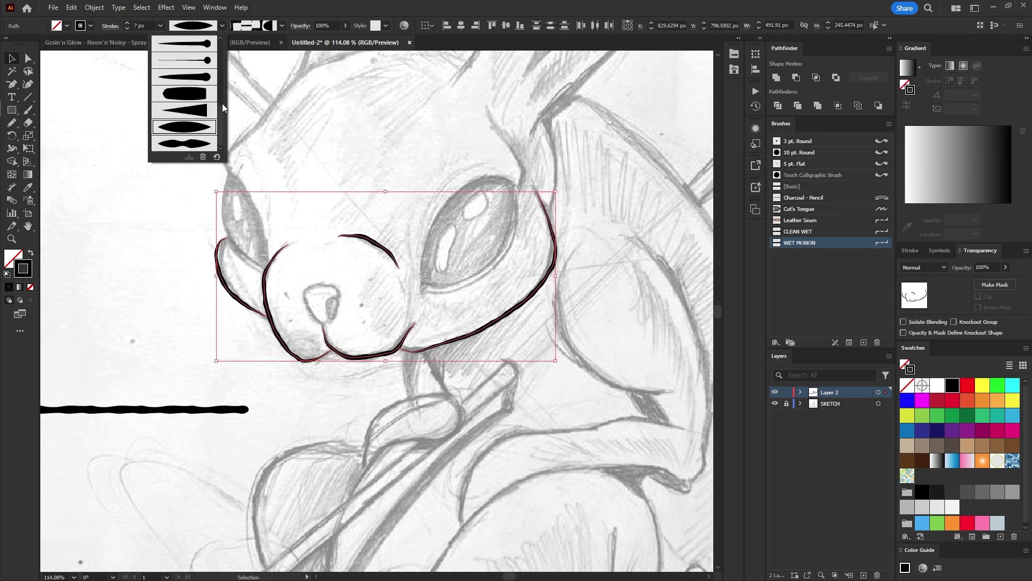
left_click_drag(219, 116, 221, 41)
left_click(208, 47)
key("ctrl+shift+a")
Paint the closed outline of the rabbit's far eye with the 7 px WET MONON brush
key("b")
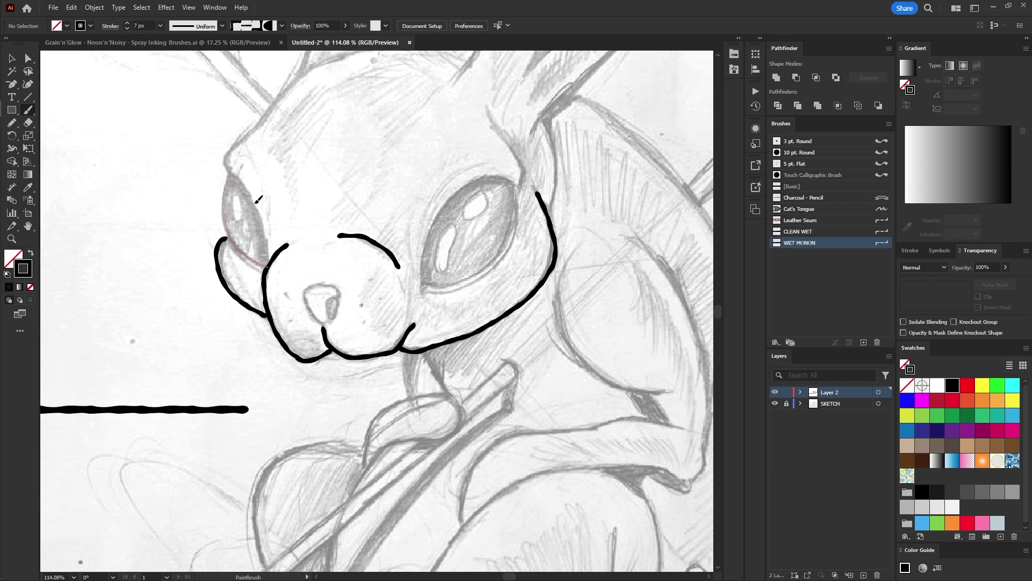
left_click_drag(270, 267, 269, 267)
mouse_move(249, 146)
left_mouse_down()
mouse_move(339, 145)
mouse_move(399, 208)
left_mouse_up()
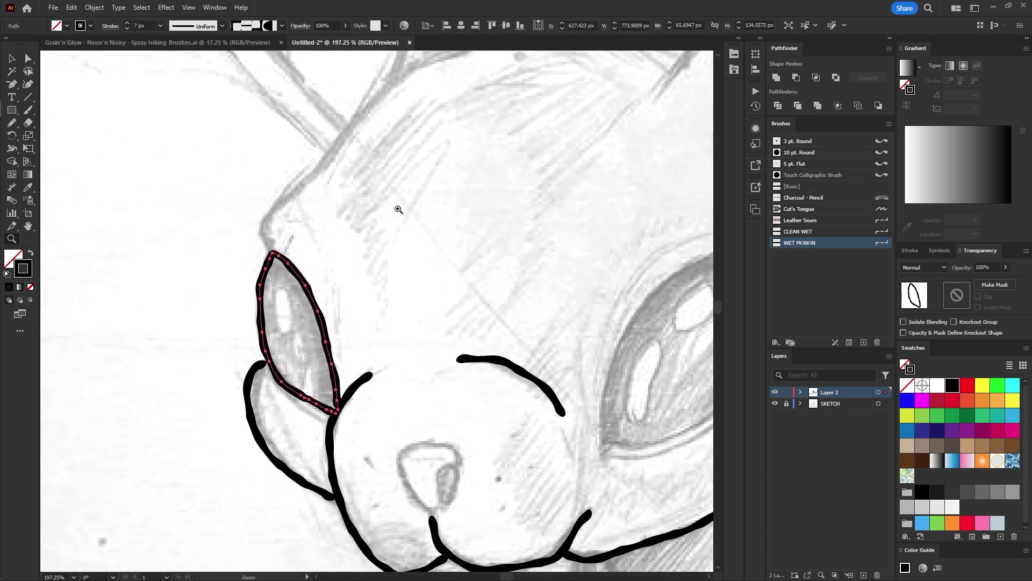
key("ctrl+shift+a")
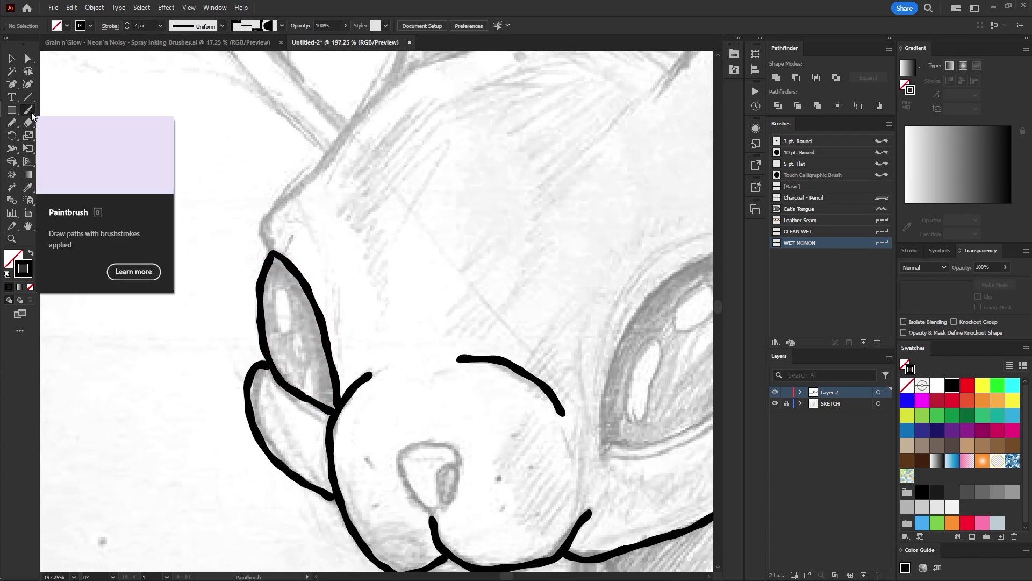
Draw the brow contour with the Pen tool, starting at the upper tip of the far eye
left_click(11, 84)
left_click(273, 254)
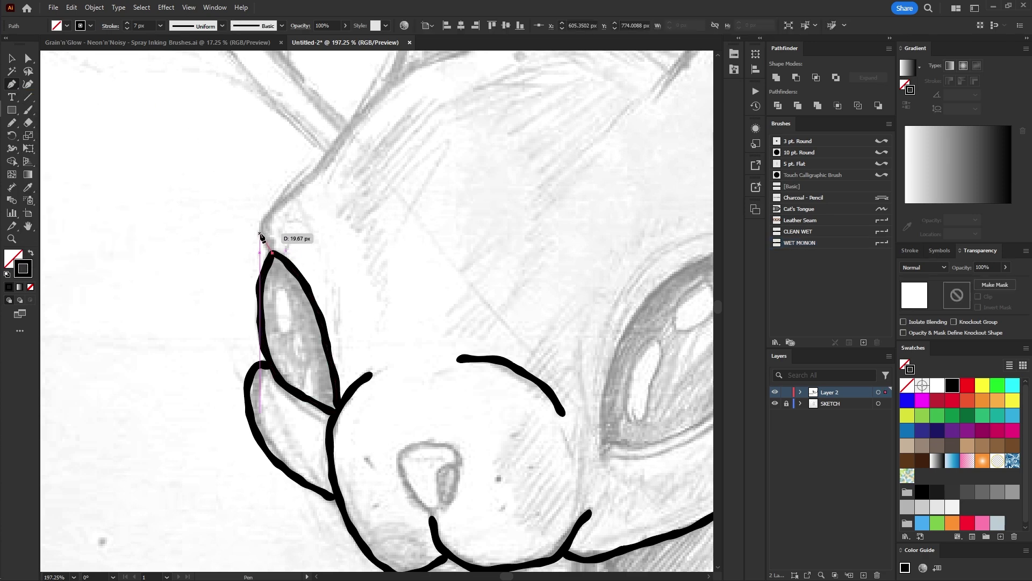
left_click_drag(259, 232, 249, 227)
left_click_drag(312, 176, 305, 217)
left_click(263, 245)
Extend the brow path over the head to the near ear's base and bend the curve to follow the sketch
scroll(262, 245, "up", 3)
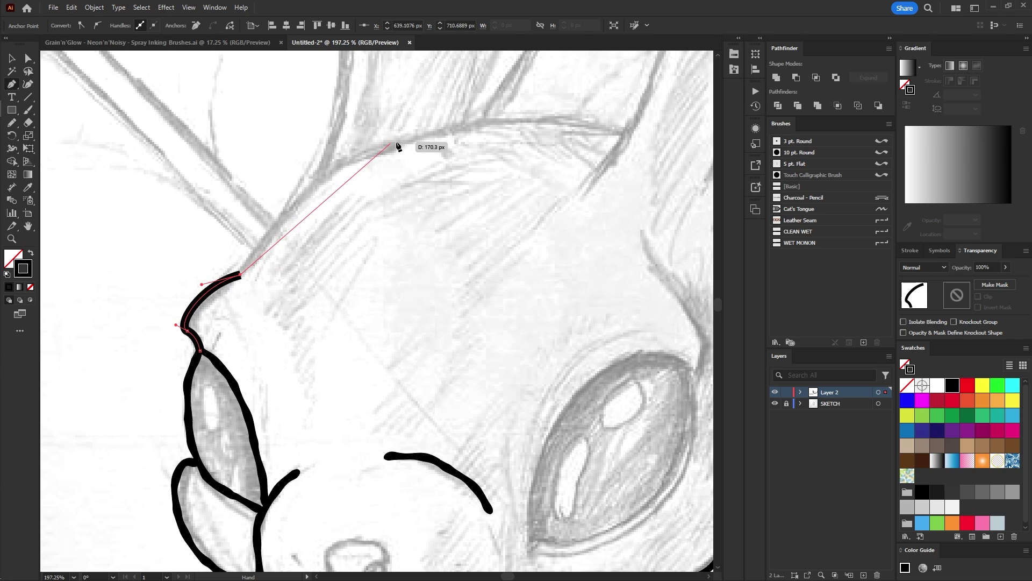
scroll(396, 143, "right", 2)
left_click_drag(559, 160, 660, 159)
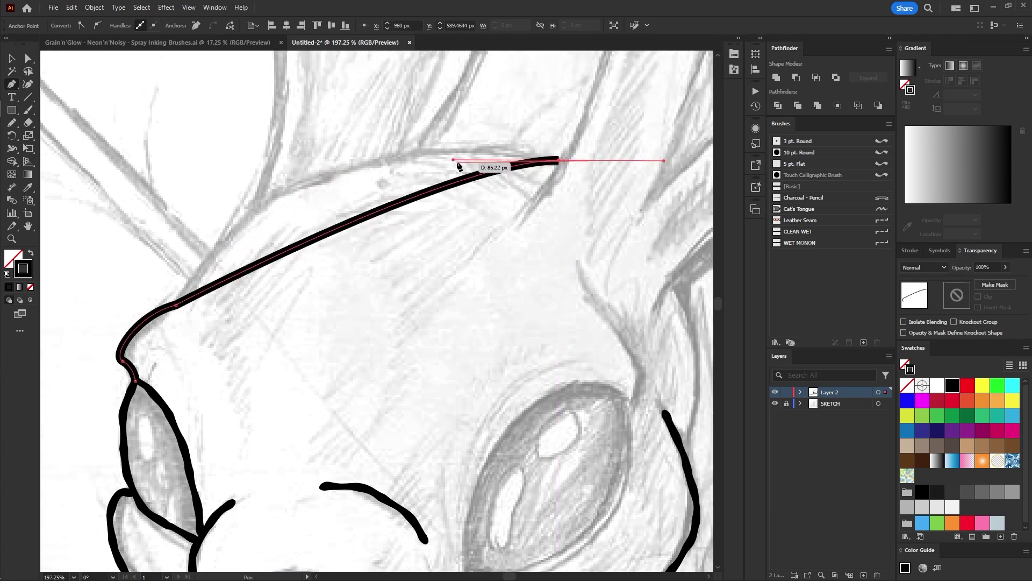
left_click_drag(457, 161, 261, 112)
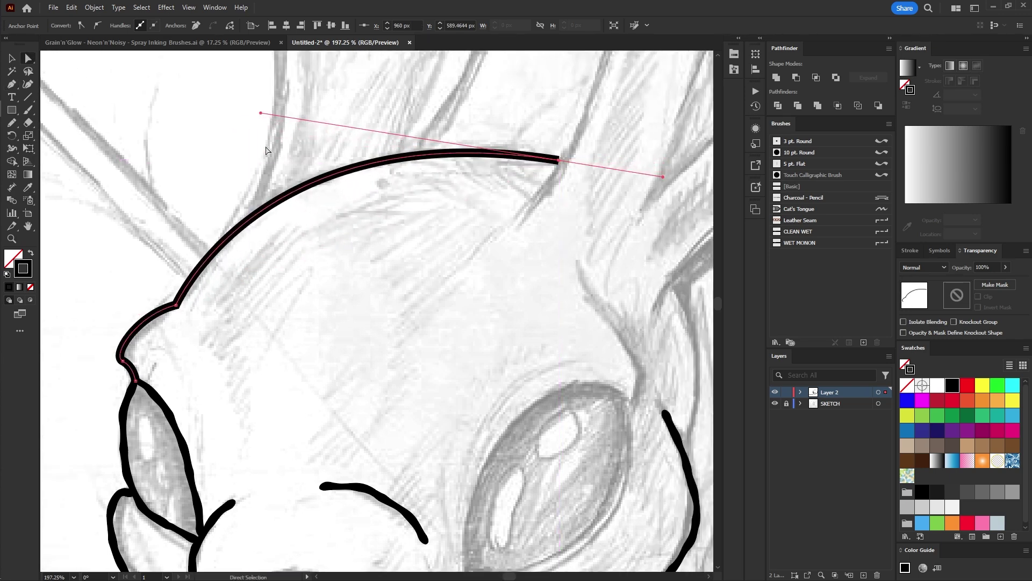
Copy the eye outline's WET MONON brush style onto the head contour with the Eyedropper and deselect it
key("i")
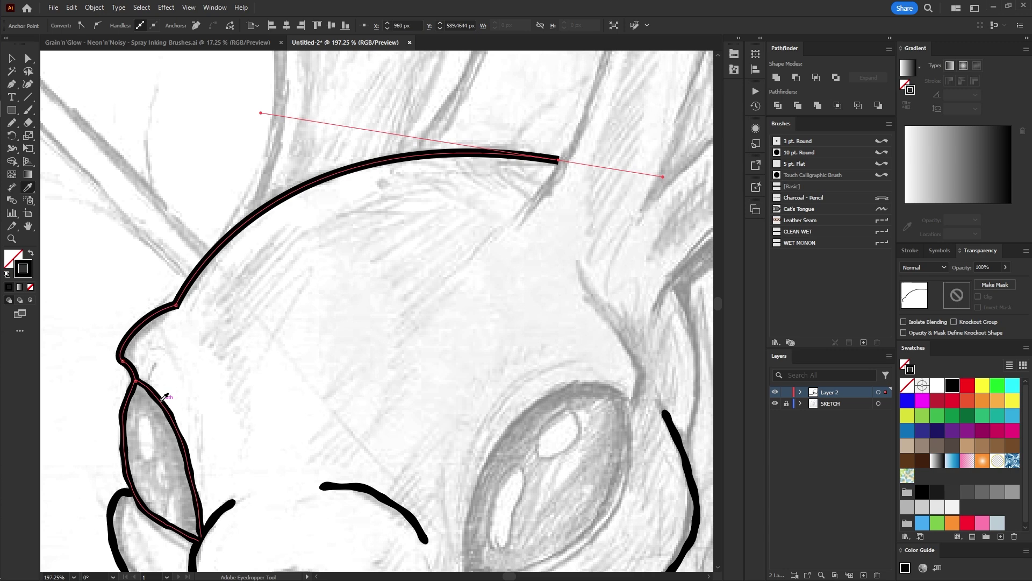
left_click(164, 398)
key("v")
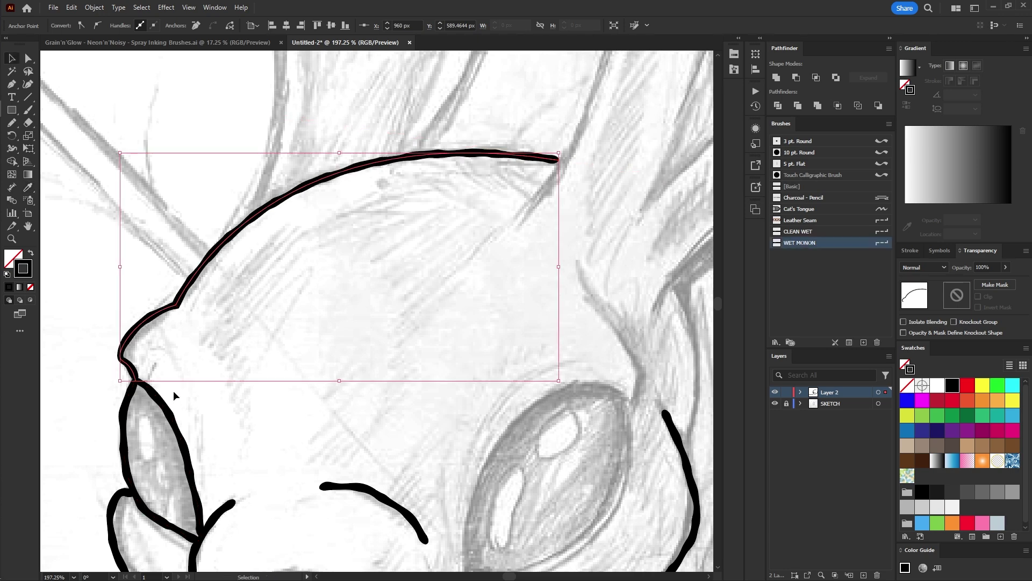
left_click(173, 390)
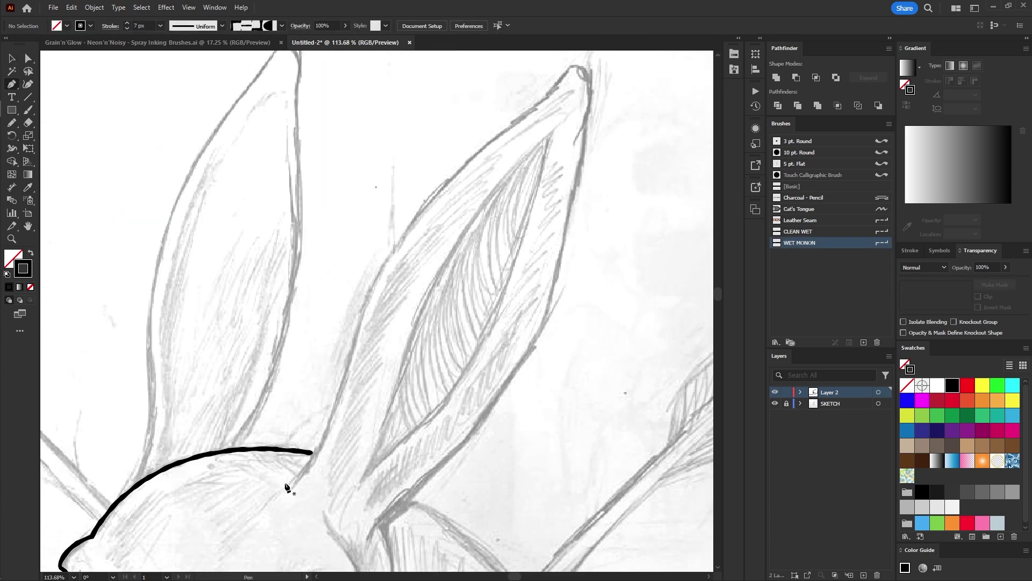
Trace the near ear with the Pen tool from its base on the head, around the tip and down the other side
left_click(285, 482)
left_click_drag(339, 401, 376, 268)
left_click_drag(469, 160, 520, 124)
mouse_move(561, 78)
left_mouse_down()
mouse_move(573, 57)
mouse_move(573, 67)
left_mouse_up()
left_click_drag(585, 154, 525, 314)
key("space")
left_click_drag(459, 380, 411, 419)
left_click(405, 446)
Paint the outer contour of the back from behind the ear down to the lower arrow, and scale the stroke slightly
left_click_drag(333, 118, 426, 188)
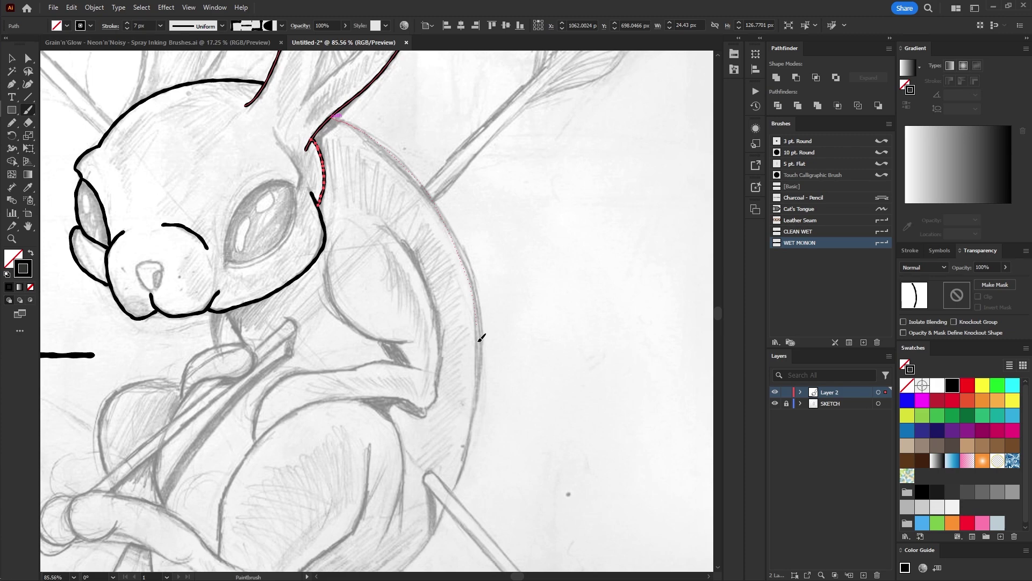
left_click_drag(457, 477, 448, 494)
key("space")
mouse_move(516, 355)
left_mouse_down()
mouse_move(558, 250)
mouse_move(545, 251)
left_mouse_up()
key("v")
left_click_drag(512, 379, 517, 382)
Paint the rump contour from the end of the back line to the heel and align its starting anchor with that line
key("b")
scroll(559, 271, "up", 2)
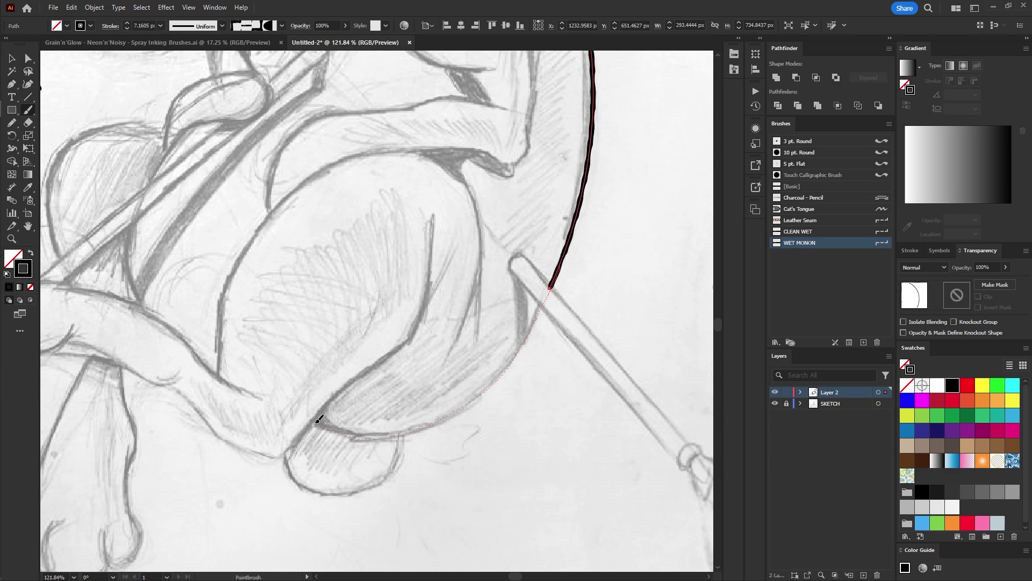
left_click_drag(316, 421, 315, 422)
key("a")
left_click_drag(559, 270, 555, 280)
scroll(555, 282, "up", 5)
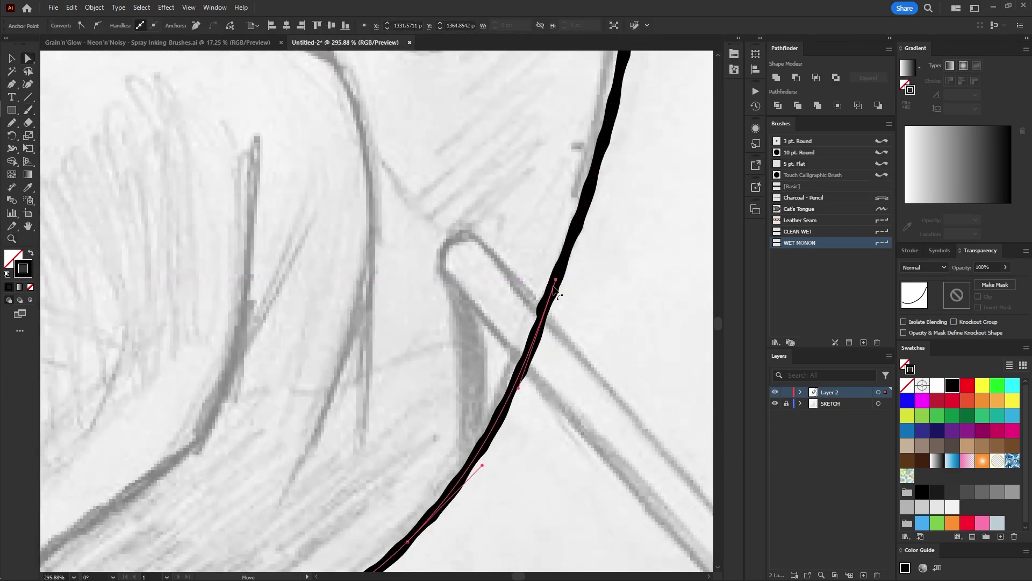
key("z")
left_click_drag(613, 425, 537, 426)
key("ctrl+shift+a")
Paint the thigh outline, the fold lines behind it and the inner leg crease
key("b")
left_click_drag(343, 457, 343, 452)
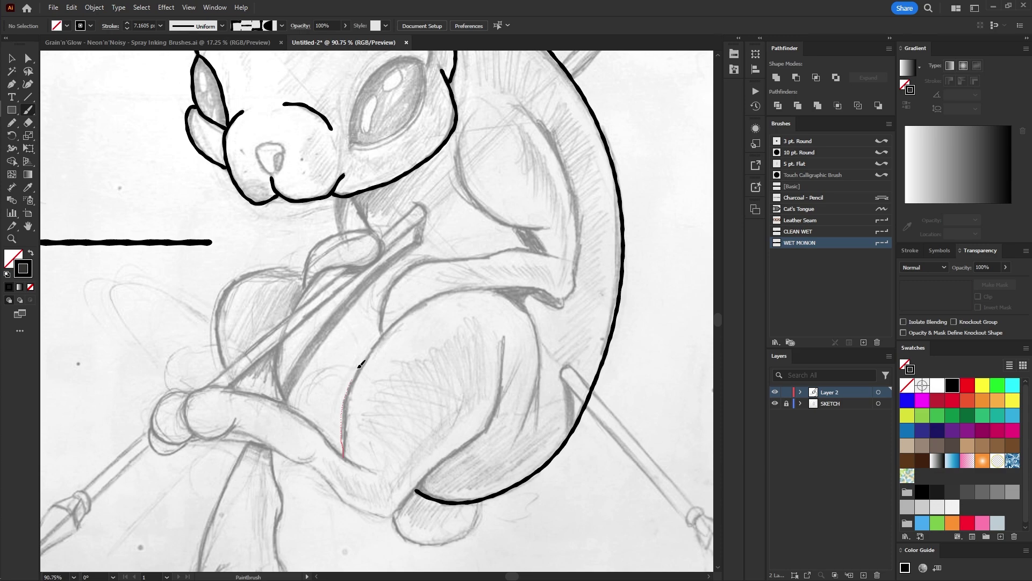
mouse_move(534, 399)
left_mouse_down()
mouse_move(518, 435)
mouse_move(535, 440)
left_mouse_up()
left_click_drag(499, 334, 487, 428)
Paint the lower leg line from the thigh crease to the heel, the heel's underside and the rounded tail beneath the rump
scroll(484, 435, "up", 3)
key("ctrl+shift+a")
left_click_drag(342, 478, 445, 362)
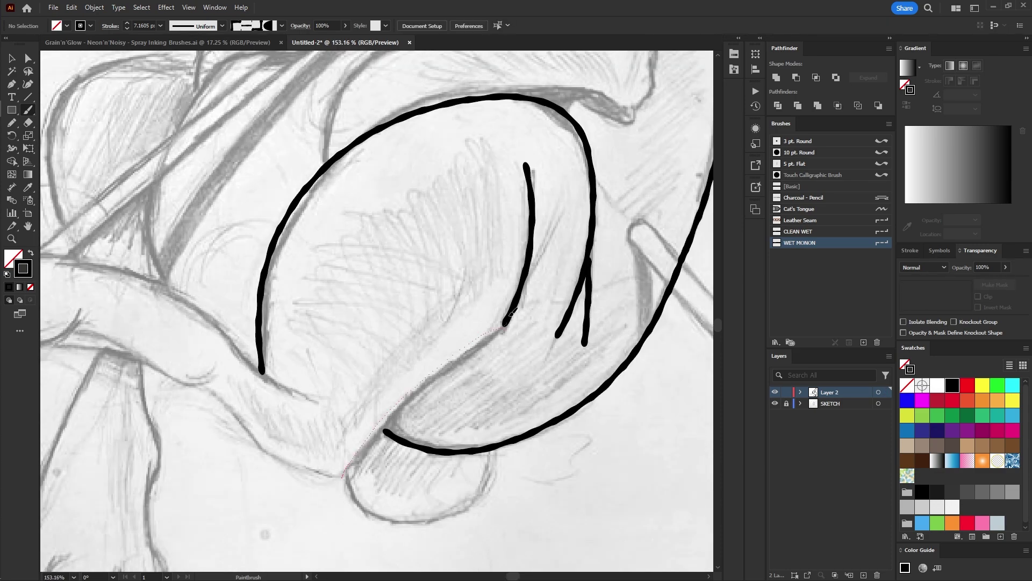
left_click_drag(509, 317, 509, 317)
left_click_drag(381, 429, 401, 440)
left_click_drag(234, 404, 323, 410)
left_click_drag(292, 389, 347, 449)
mouse_move(342, 442)
left_mouse_down()
mouse_move(356, 456)
mouse_move(435, 477)
mouse_move(496, 382)
left_mouse_up()
left_click_drag(496, 378, 546, 434)
left_click_drag(641, 396, 642, 358)
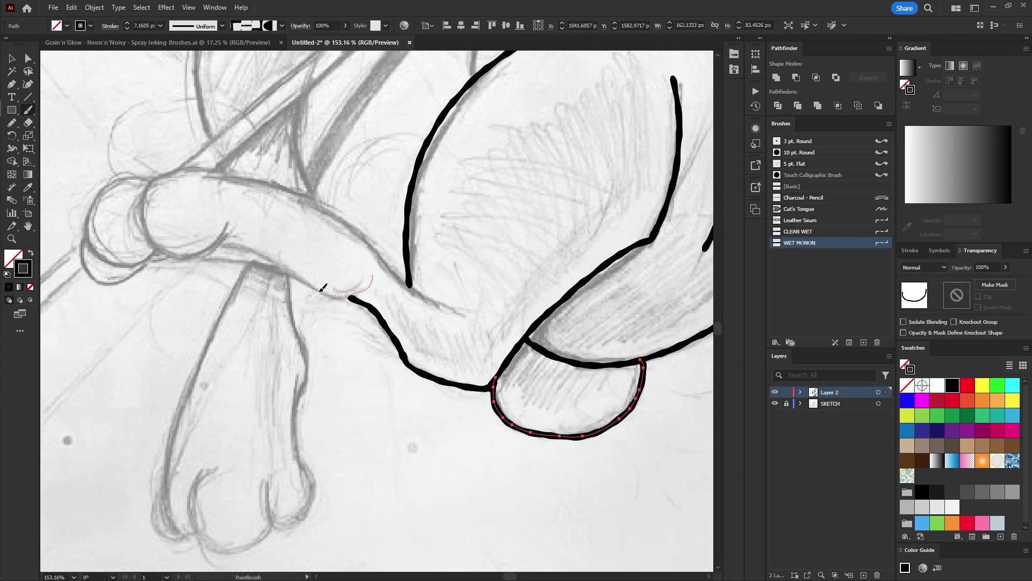
Paint the extended foot's upper and lower contours, including its rounded toes at the front
left_click_drag(237, 247, 240, 249)
left_click_drag(461, 307, 330, 215)
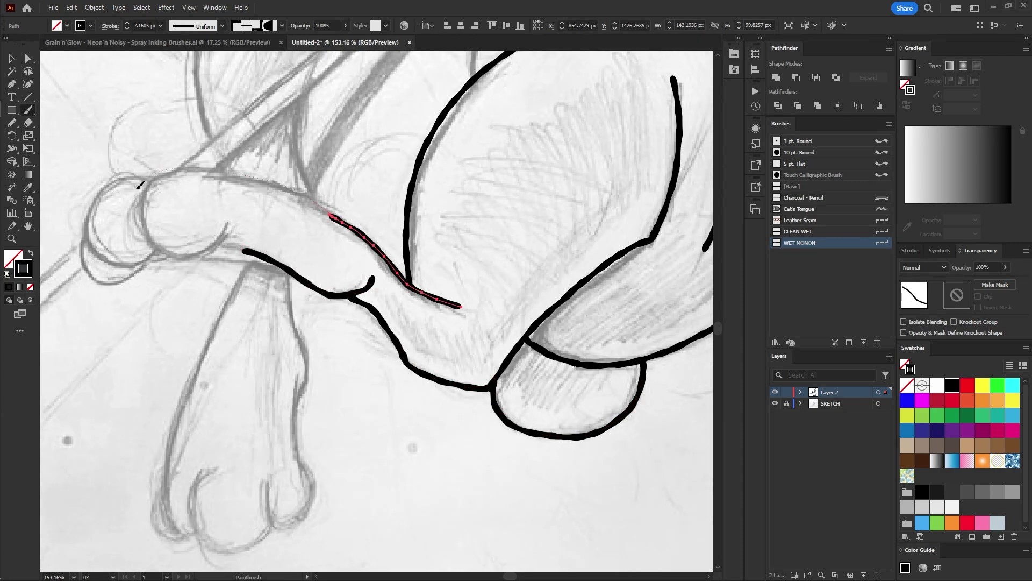
left_click_drag(242, 220, 235, 230)
left_click_drag(158, 250, 156, 253)
mouse_move(86, 235)
left_mouse_down()
mouse_move(112, 286)
mouse_move(134, 265)
left_mouse_up()
left_click_drag(212, 255, 296, 278)
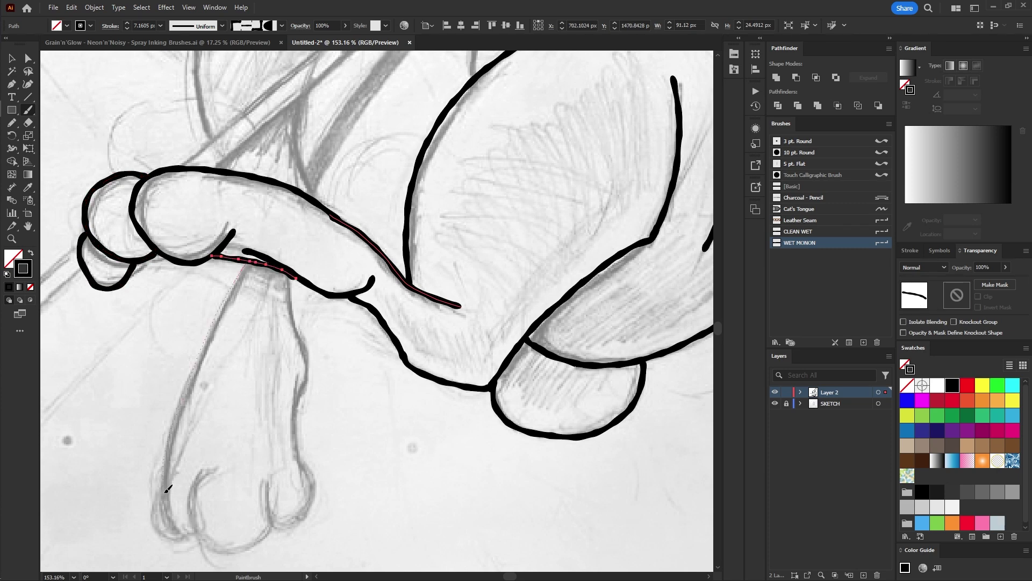
Paint both sides of the hanging leg and the contours of its paw and toes
left_click_drag(168, 489, 166, 489)
mouse_move(165, 486)
left_mouse_down()
mouse_move(165, 533)
mouse_move(195, 536)
left_mouse_up()
left_click_drag(212, 465, 196, 521)
mouse_move(251, 545)
left_mouse_down()
mouse_move(318, 486)
mouse_move(299, 447)
mouse_move(297, 395)
left_mouse_up()
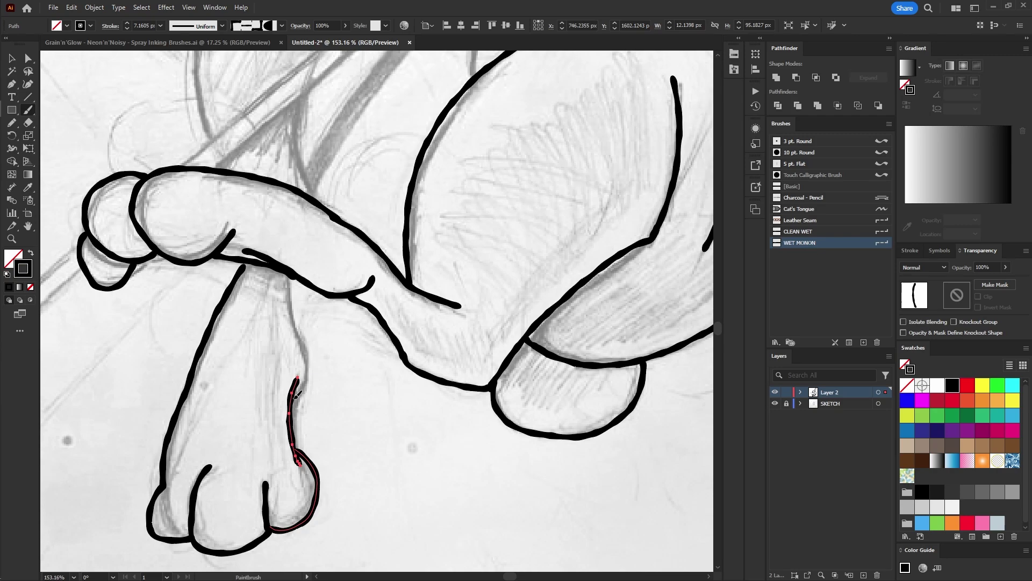
left_click_drag(286, 290, 286, 272)
Paint the far thigh contour, the paw held at the chest and the belly line beneath it
left_click_drag(204, 433, 187, 361)
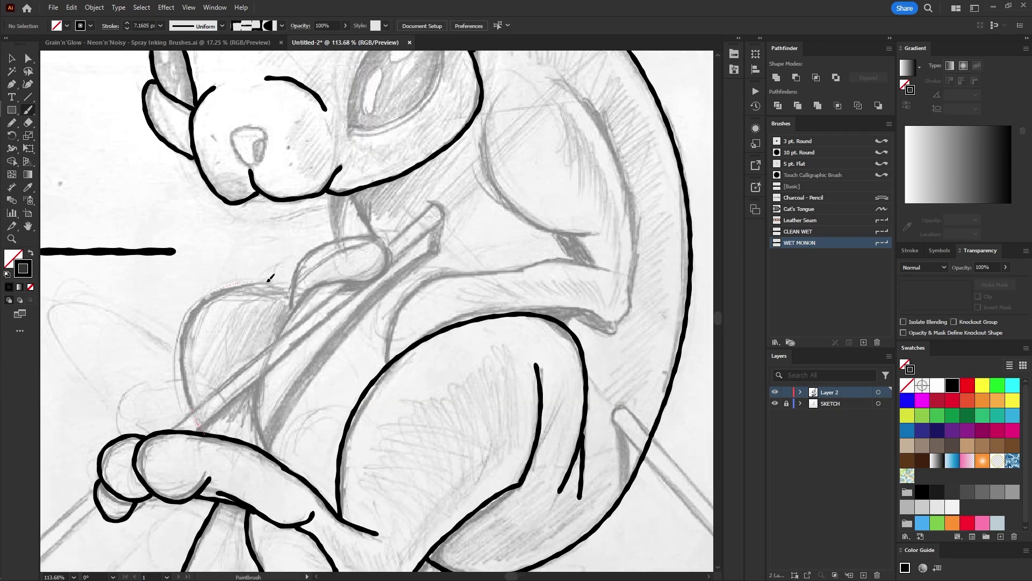
scroll(288, 286, "up", 2)
mouse_move(270, 277)
left_mouse_down()
mouse_move(289, 285)
mouse_move(292, 322)
left_mouse_up()
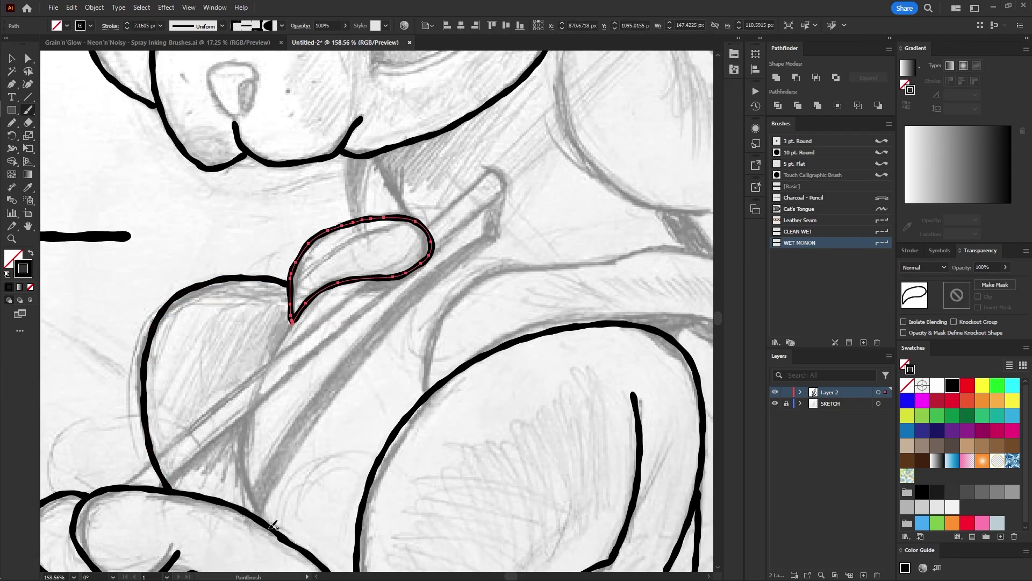
left_click_drag(244, 413, 292, 322)
Paint the near arm: the forearm's upper and lower edges, the elbow fold and the curved upper arm
left_click_drag(430, 344, 237, 350)
mouse_move(233, 402)
left_mouse_down()
mouse_move(304, 280)
mouse_move(436, 279)
mouse_move(457, 256)
left_mouse_up()
mouse_move(391, 276)
left_mouse_down()
mouse_move(540, 268)
mouse_move(484, 221)
left_mouse_up()
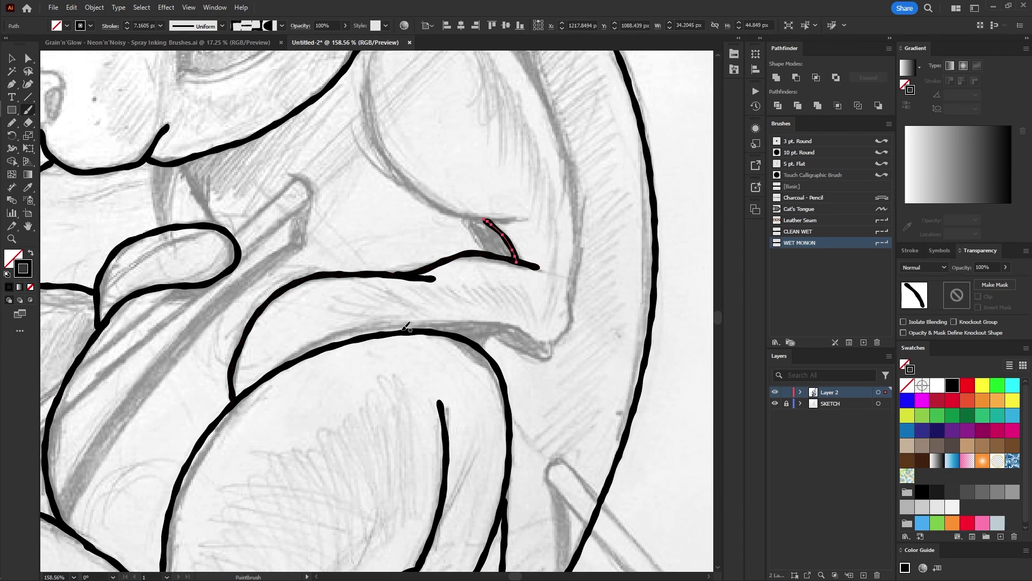
left_click_drag(533, 335, 572, 300)
scroll(574, 281, "up", 2)
left_click_drag(391, 139, 440, 295)
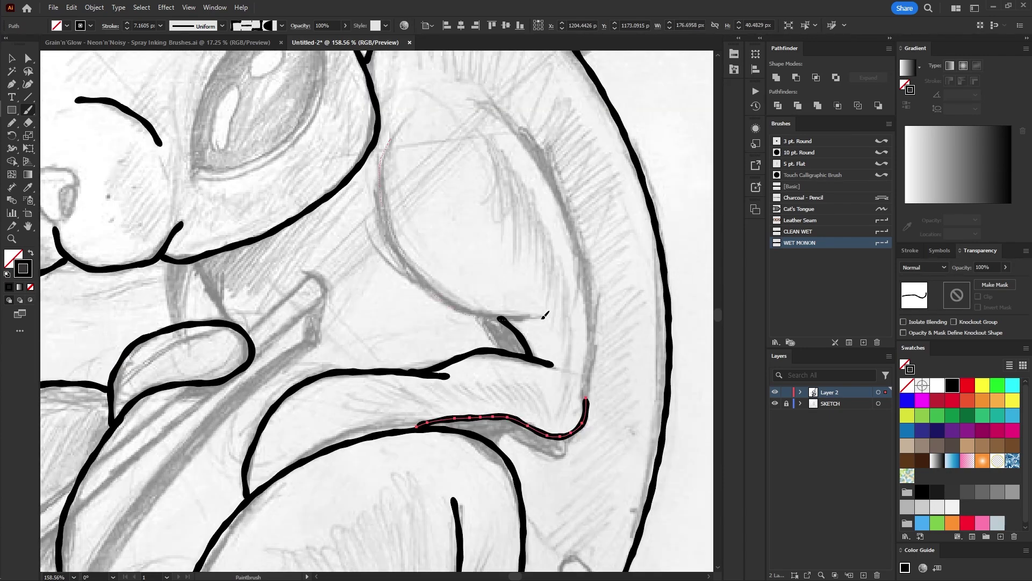
left_click_drag(544, 315, 541, 316)
Trace the upper and lower edges of the near eye as two curves with the Pen tool
scroll(467, 135, "up", 1)
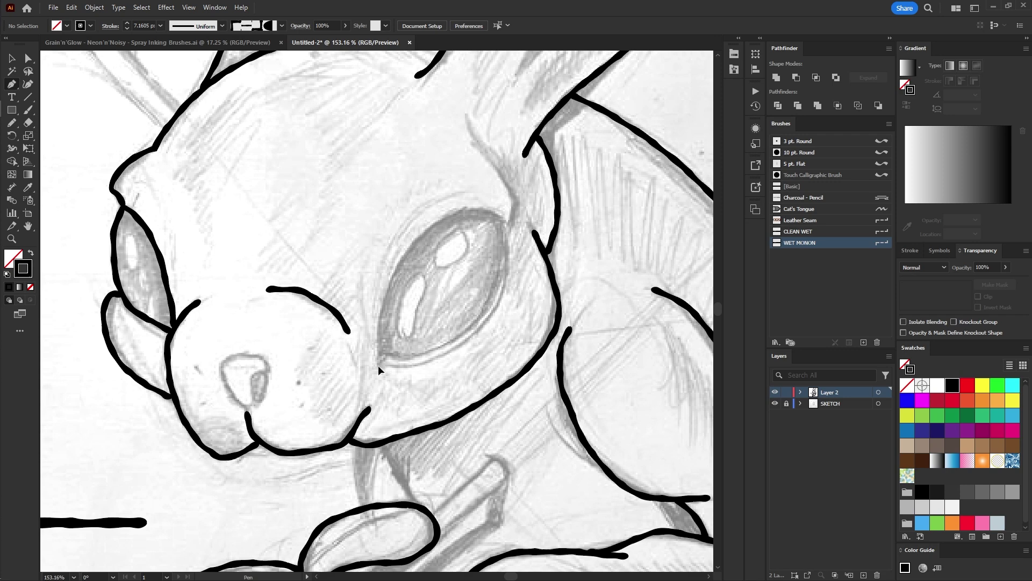
left_click(378, 365)
mouse_move(437, 217)
left_mouse_down()
mouse_move(499, 188)
mouse_move(498, 216)
mouse_move(520, 253)
left_mouse_up()
left_click(378, 277, "ctrl")
left_click(379, 353)
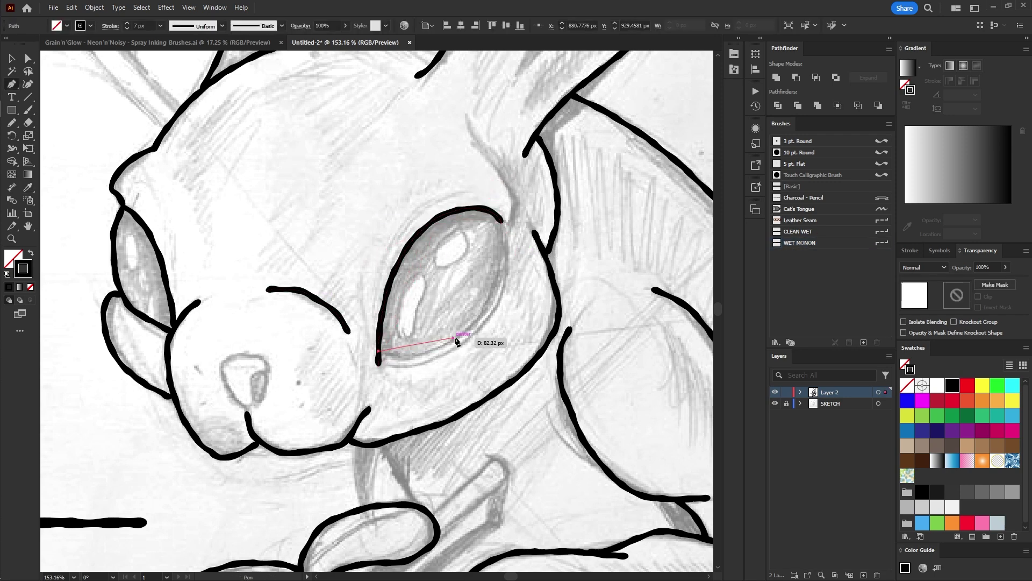
left_click_drag(489, 310, 492, 308)
left_click_drag(503, 258, 502, 223)
left_click(497, 215)
left_click(589, 219, "ctrl")
Paint the short crease beside the near ear's base and the brow lines above both eyes with the Paintbrush
key("b")
mouse_move(436, 175)
left_mouse_down()
mouse_move(489, 238)
mouse_move(488, 274)
left_mouse_up()
mouse_move(237, 237)
left_mouse_down()
mouse_move(260, 268)
mouse_move(264, 304)
left_mouse_up()
left_click_drag(409, 290, 436, 256)
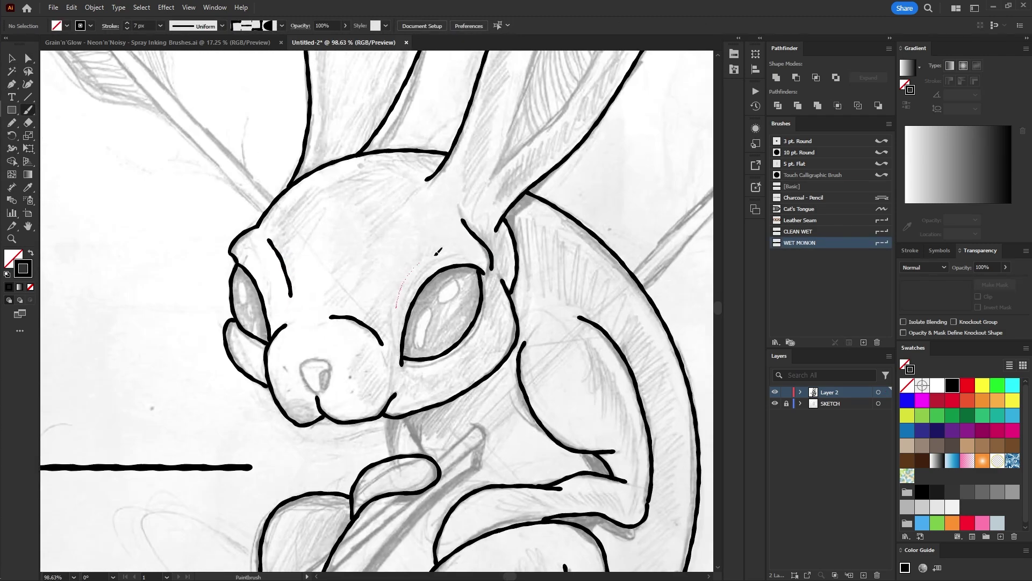
Paint the neck lines under the jaw and the nose with its dark nostril
mouse_move(374, 328)
left_mouse_down()
mouse_move(399, 384)
mouse_move(365, 386)
left_mouse_up()
key("ctrl+shift+a")
scroll(281, 267, "up", 1)
left_click_drag(281, 267, 302, 312)
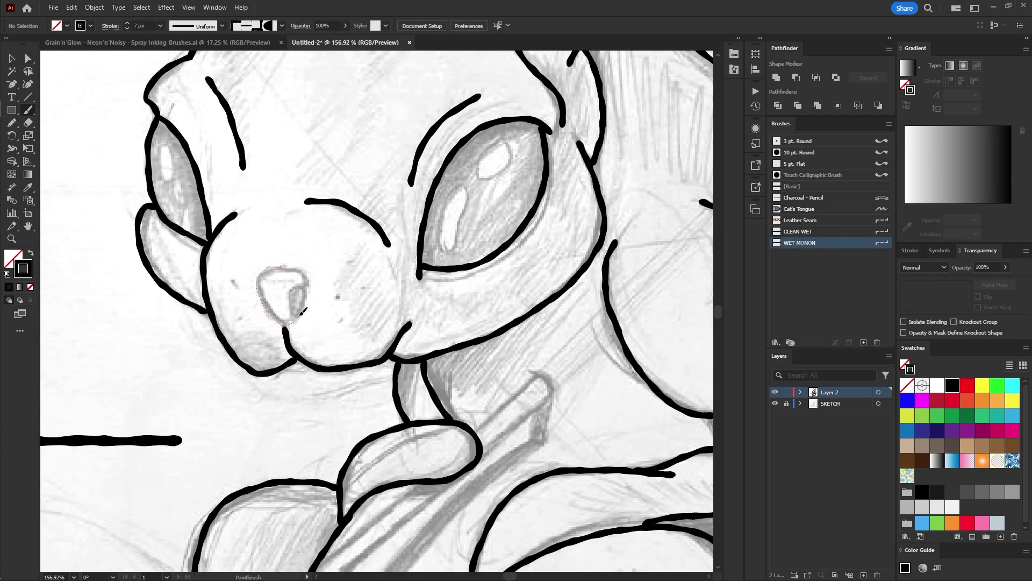
left_click_drag(297, 268, 281, 267)
Trace the inner contour of the near ear with the Pen tool
left_click(489, 89)
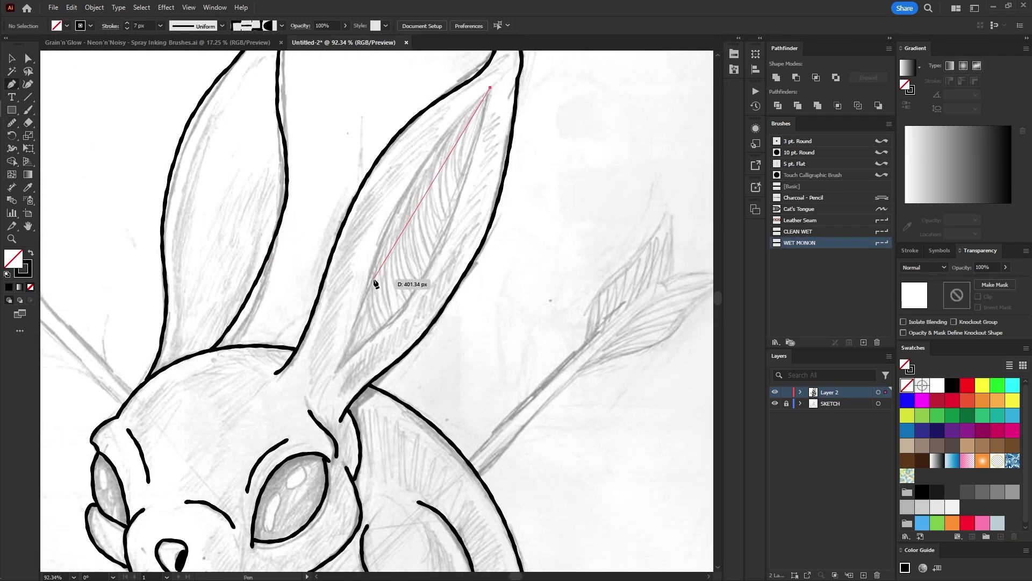
left_click_drag(382, 231, 356, 296)
left_click(489, 88)
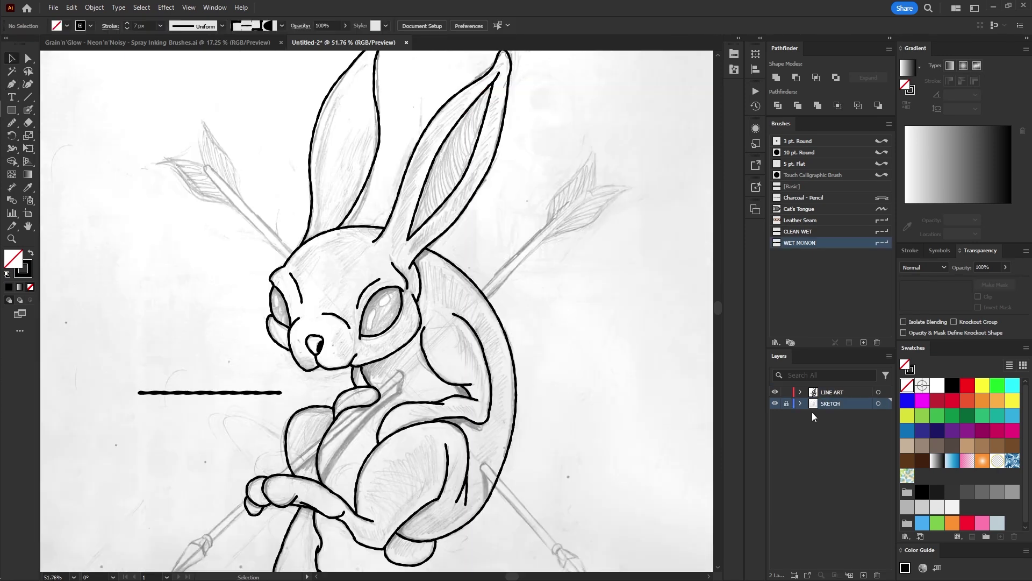
Create a new layer above SKETCH and name it COLOR
left_click(862, 575)
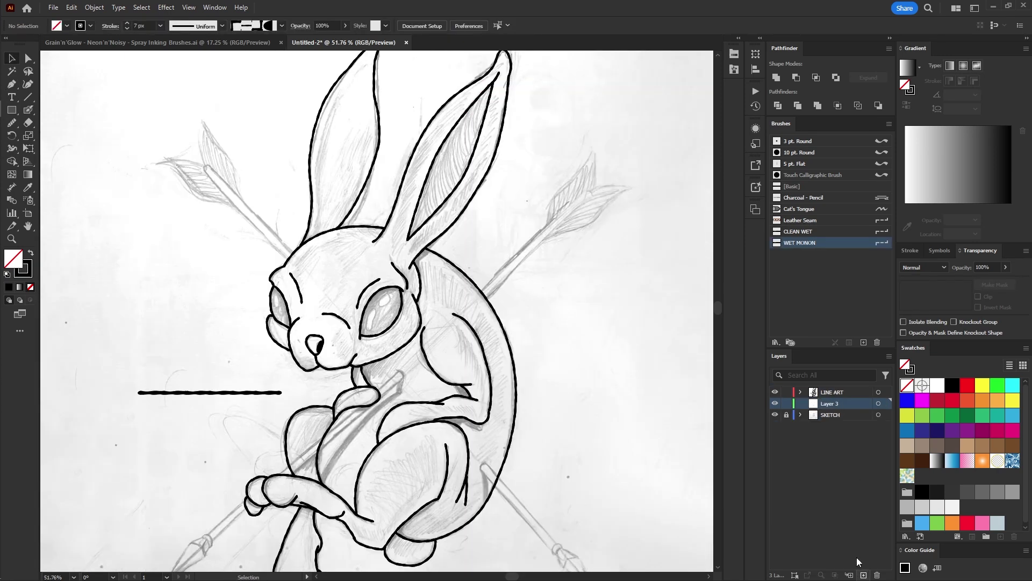
double_click(829, 402)
type("COLOR")
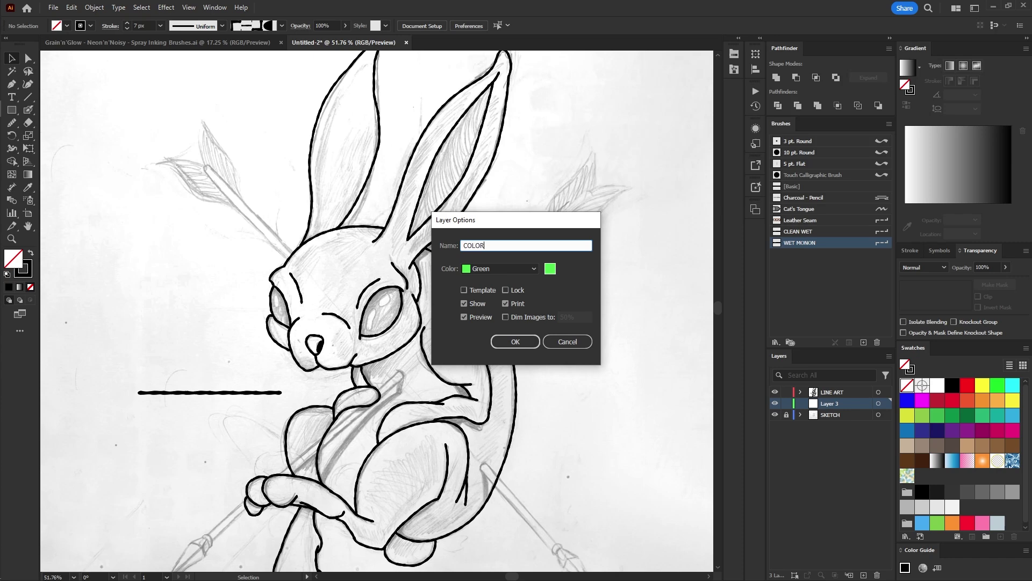
key("Return")
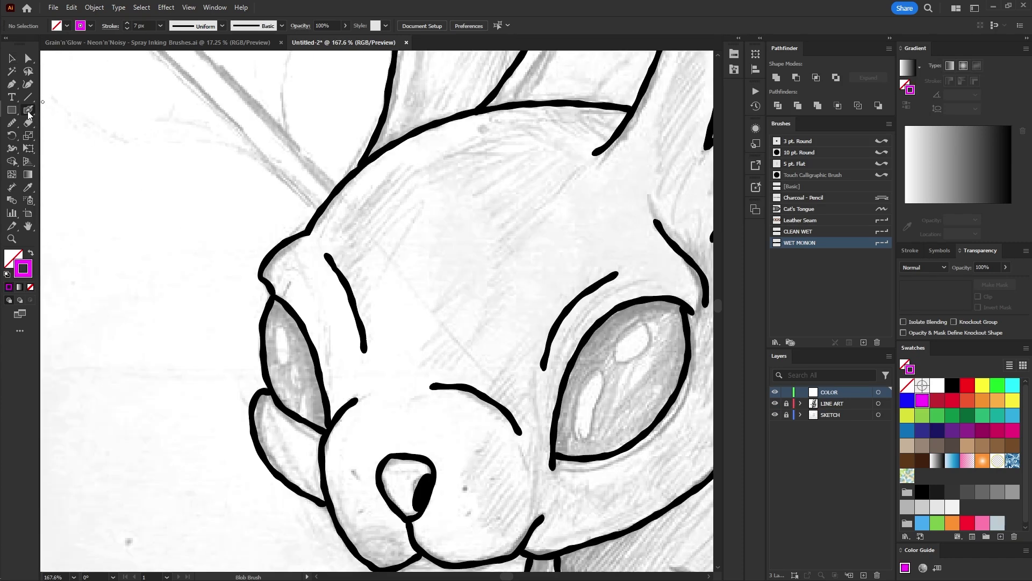
Set the Blob Brush's default size to 19 pt and adjust its size variation
double_click(29, 112)
left_click_drag(420, 335, 426, 337)
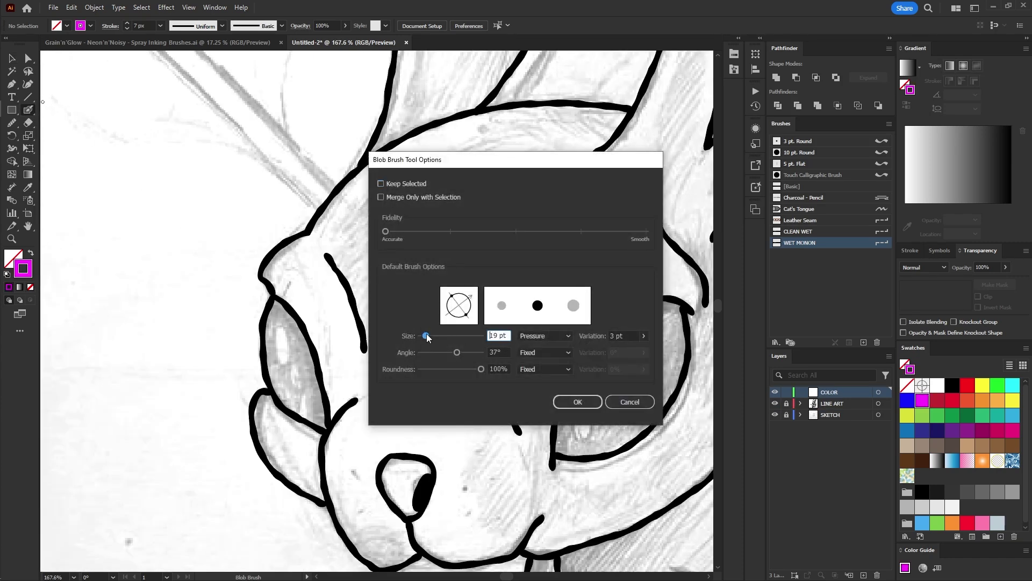
left_click(644, 335)
left_click(577, 401)
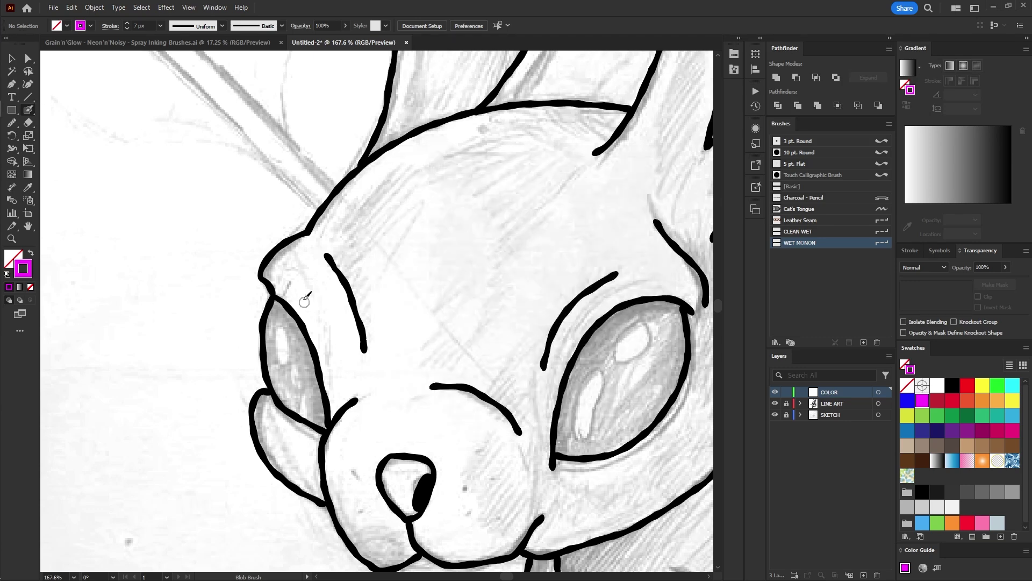
Paint a magenta Blob Brush outline along the muzzle, the far side of the face and the crown
mouse_move(275, 279)
left_mouse_down()
mouse_move(335, 410)
mouse_move(228, 376)
mouse_move(228, 455)
mouse_move(291, 508)
mouse_move(380, 496)
mouse_move(415, 474)
left_mouse_up()
scroll(227, 376, "down", 1)
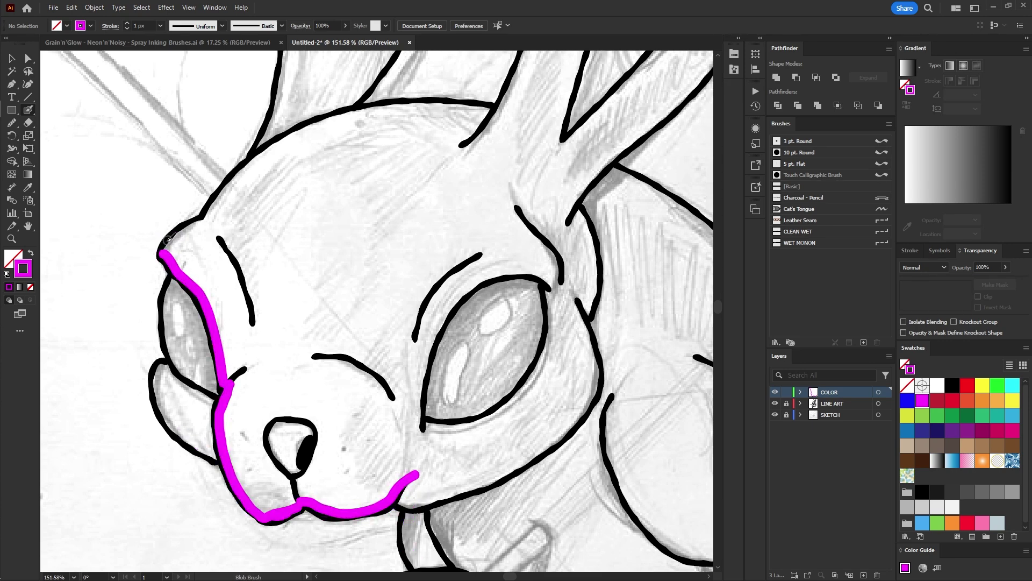
mouse_move(168, 238)
left_mouse_down()
mouse_move(349, 114)
mouse_move(490, 109)
mouse_move(411, 315)
mouse_move(313, 371)
left_mouse_up()
left_click_drag(299, 378, 303, 376)
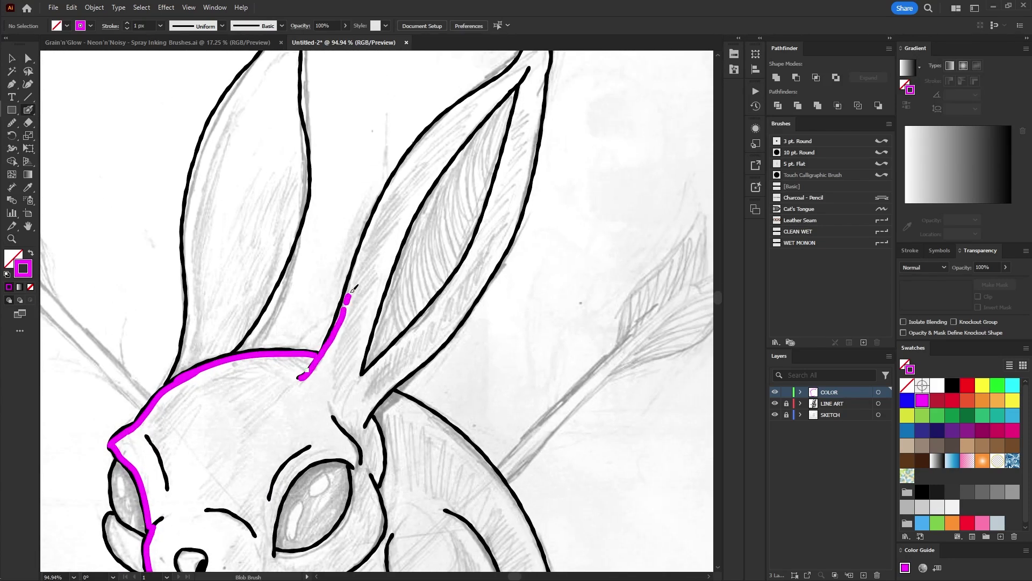
Extend the magenta outline up the near ear's front edge, cleaning the stroke with the Eraser
scroll(352, 291, "up", 2)
mouse_move(252, 398)
left_mouse_down()
mouse_move(323, 221)
mouse_move(343, 200)
left_mouse_up()
key("shift+e")
mouse_move(313, 223)
left_mouse_down()
mouse_move(320, 203)
mouse_move(299, 240)
mouse_move(370, 174)
left_mouse_up()
key("shift+b")
scroll(435, 212, "up", 2)
left_click_drag(435, 212, 412, 302)
Continue the magenta outline around the near ear's tip and down its rear edge, redoing one stroke
mouse_move(321, 252)
left_mouse_down()
mouse_move(451, 154)
mouse_move(499, 139)
mouse_move(456, 356)
left_mouse_up()
left_click_drag(475, 260, 491, 167)
mouse_move(477, 265)
left_mouse_down()
mouse_move(431, 384)
mouse_move(467, 304)
mouse_move(403, 421)
left_mouse_up()
key("ctrl+z")
mouse_move(402, 422)
left_mouse_down()
mouse_move(490, 323)
mouse_move(411, 421)
mouse_move(344, 474)
left_mouse_up()
Close the magenta outline by painting from the near ear's base down the cheek and along the jaw to the muzzle
mouse_move(345, 472)
left_mouse_down()
mouse_move(399, 187)
mouse_move(533, 208)
left_mouse_up()
left_click_drag(531, 210, 520, 356)
mouse_move(520, 356)
left_mouse_down()
mouse_move(545, 298)
mouse_move(547, 352)
left_mouse_up()
left_click_drag(548, 352, 610, 259)
mouse_move(610, 258)
left_mouse_down()
mouse_move(570, 327)
mouse_move(512, 360)
left_mouse_up()
mouse_move(532, 350)
left_mouse_down()
mouse_move(452, 381)
mouse_move(418, 377)
left_mouse_up()
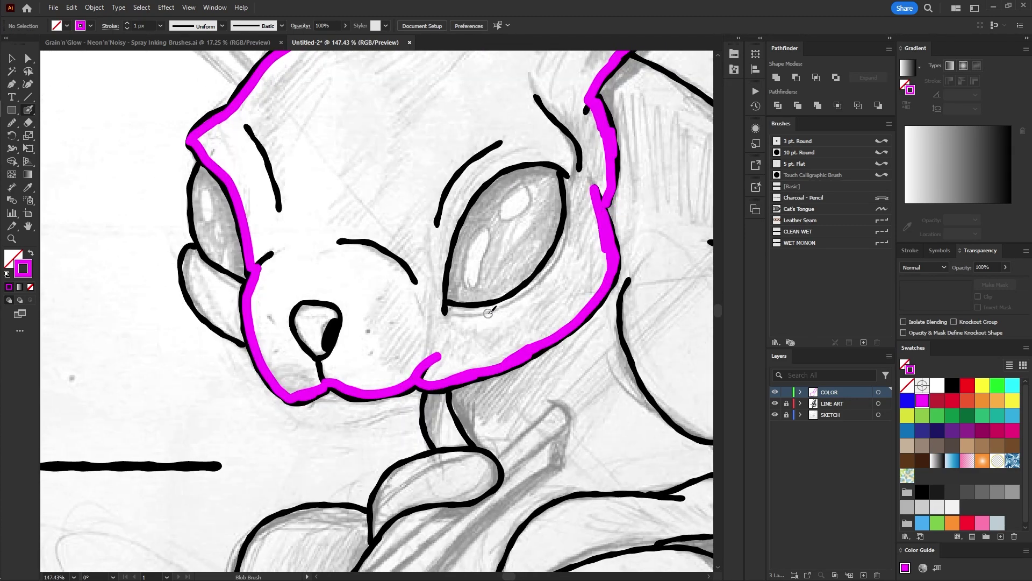
left_click_drag(488, 313, 441, 313)
left_click_drag(486, 285, 375, 395)
left_click_drag(447, 297, 449, 336)
Delete the inner contour of the magenta head outline to turn it into a solid shape
key("ctrl+a")
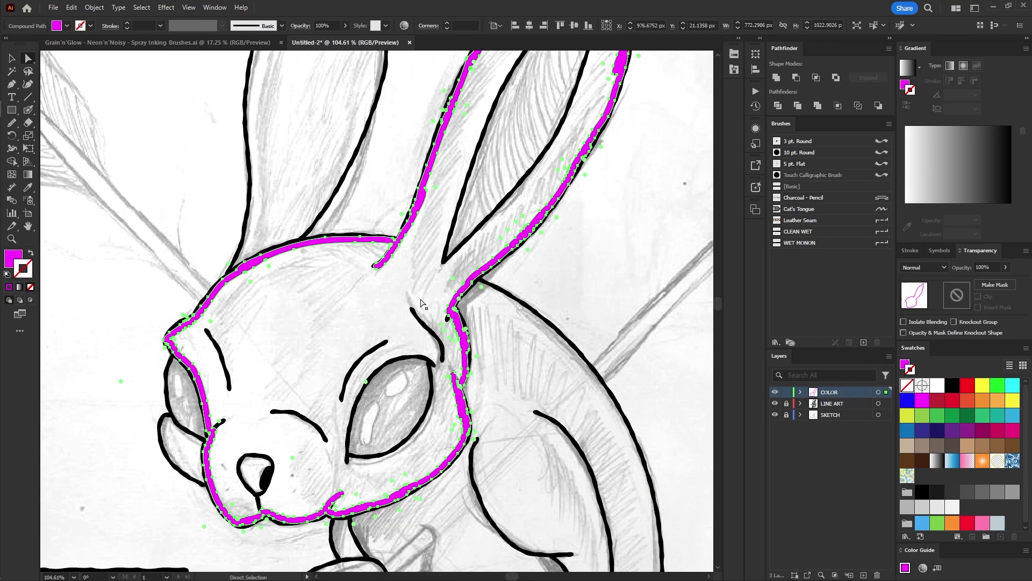
left_click(11, 58)
key("z")
left_click(436, 299)
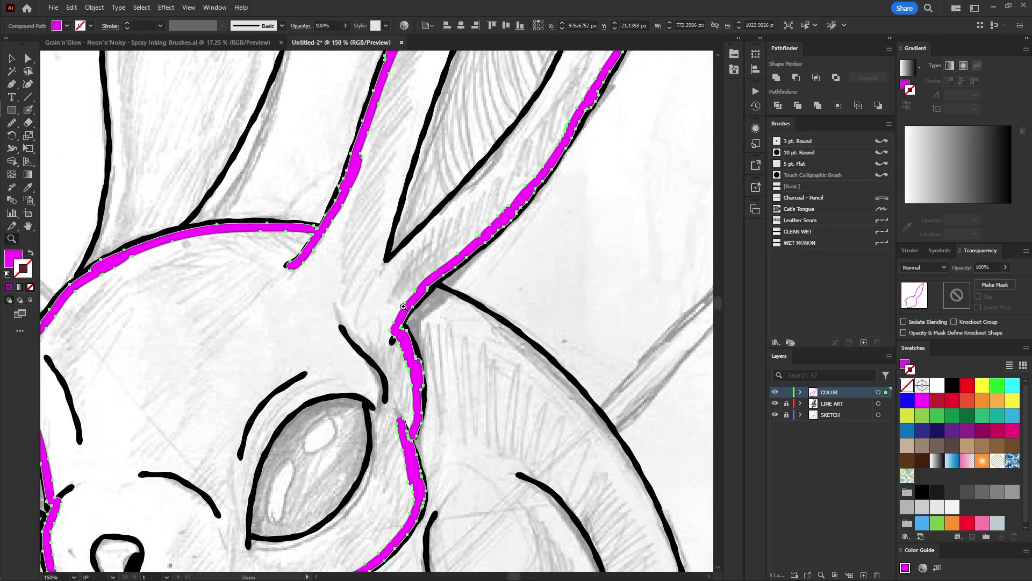
key("a")
left_click(404, 302)
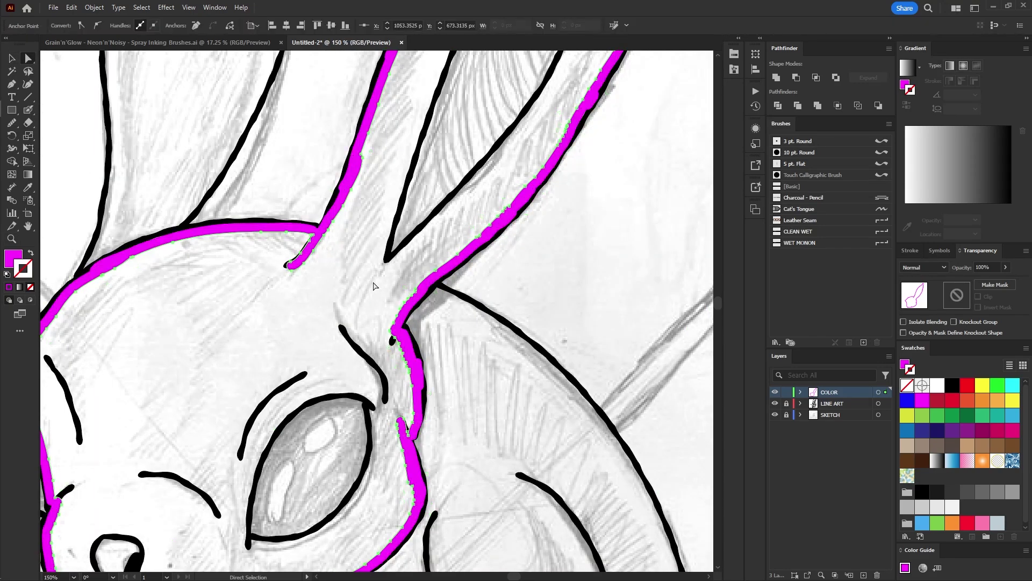
key("Delete")
key("Delete")
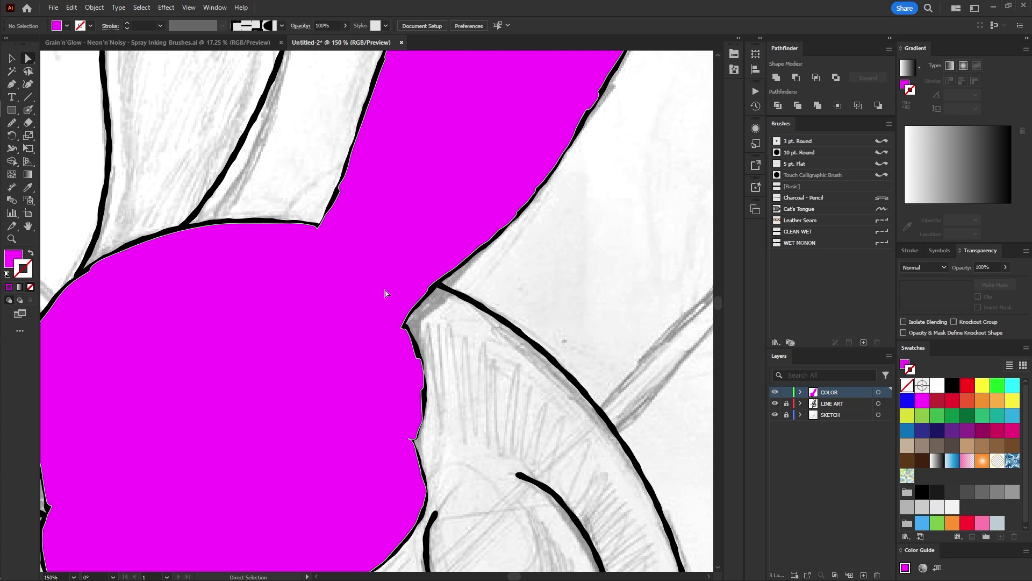
Fill the head shape with white and move the COLOR layer beneath LINE ART
key("v")
left_click(385, 288)
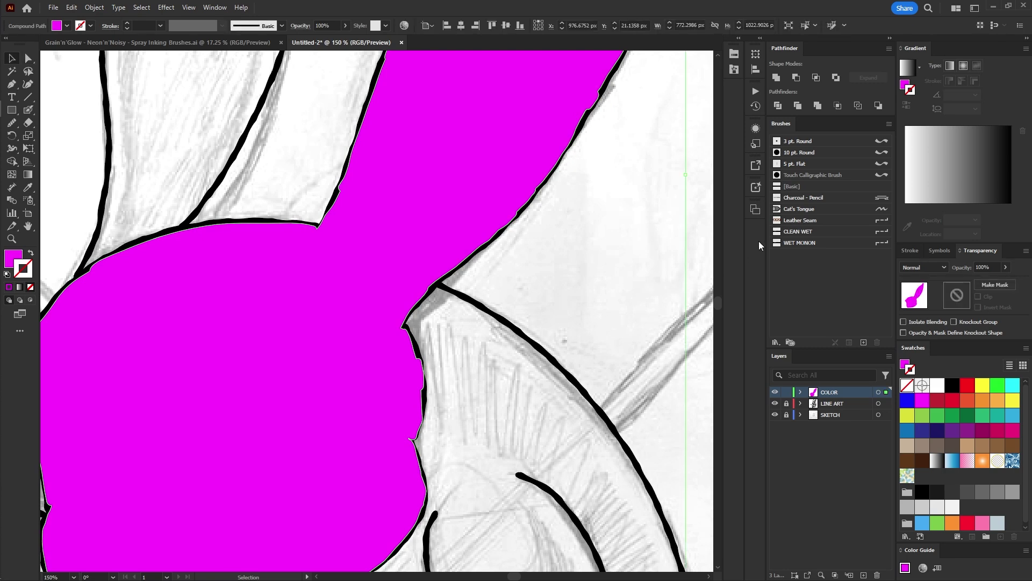
left_click(937, 385)
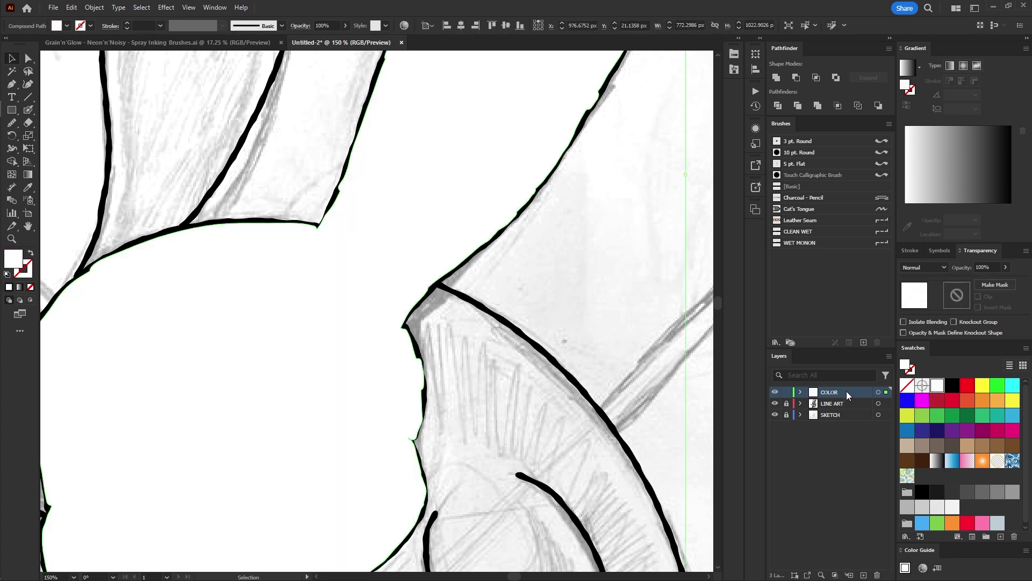
left_click_drag(846, 392, 844, 407)
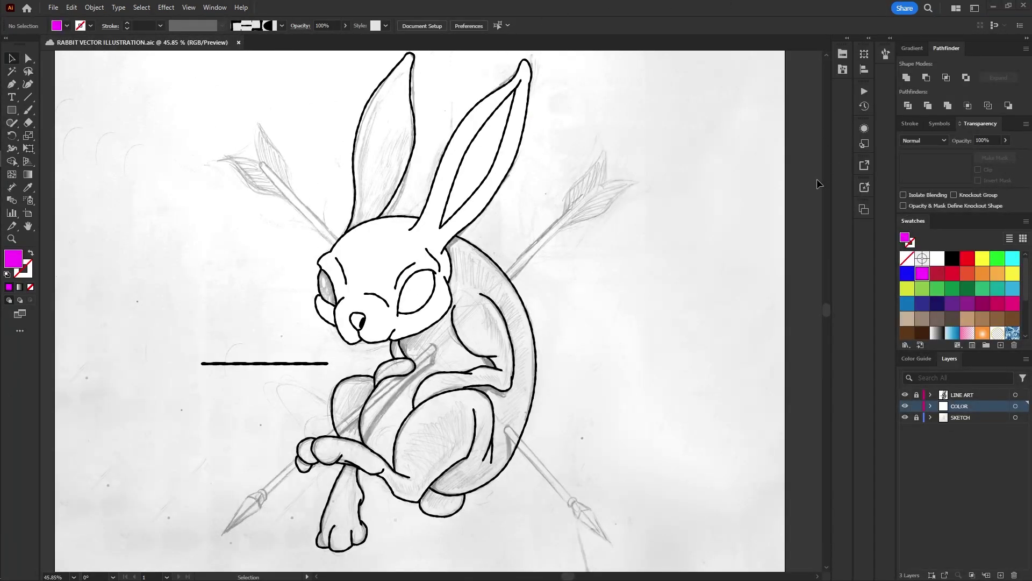
Bring in the remaining color shapes: magenta body, purple eyes, yellow nose and cyan ears
key("ctrl+f")
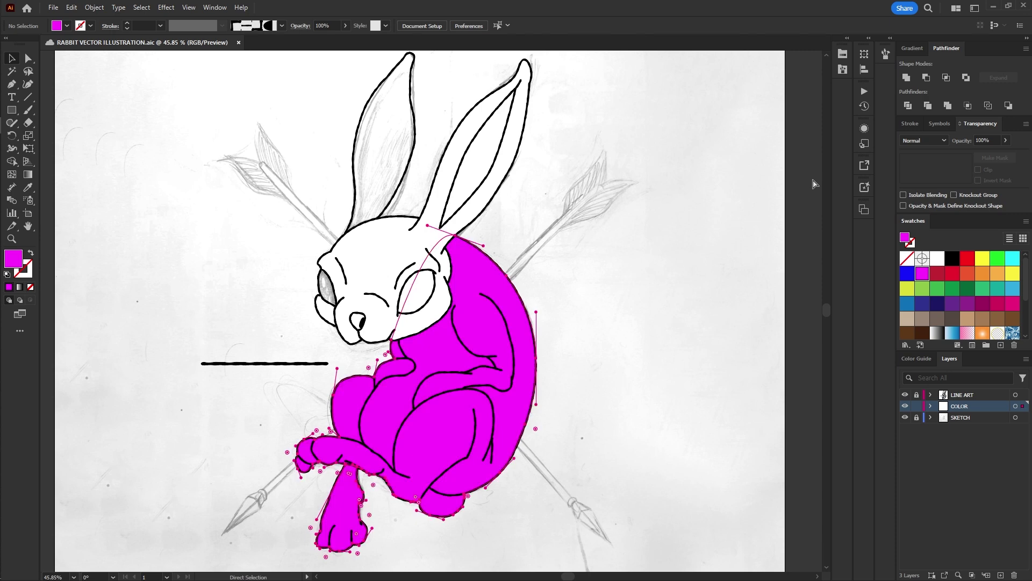
key("ctrl+shift+z")
key("ctrl+shift+z")
key("ctrl+shift+z")
key("ctrl+shift+z")
key("ctrl+shift+z")
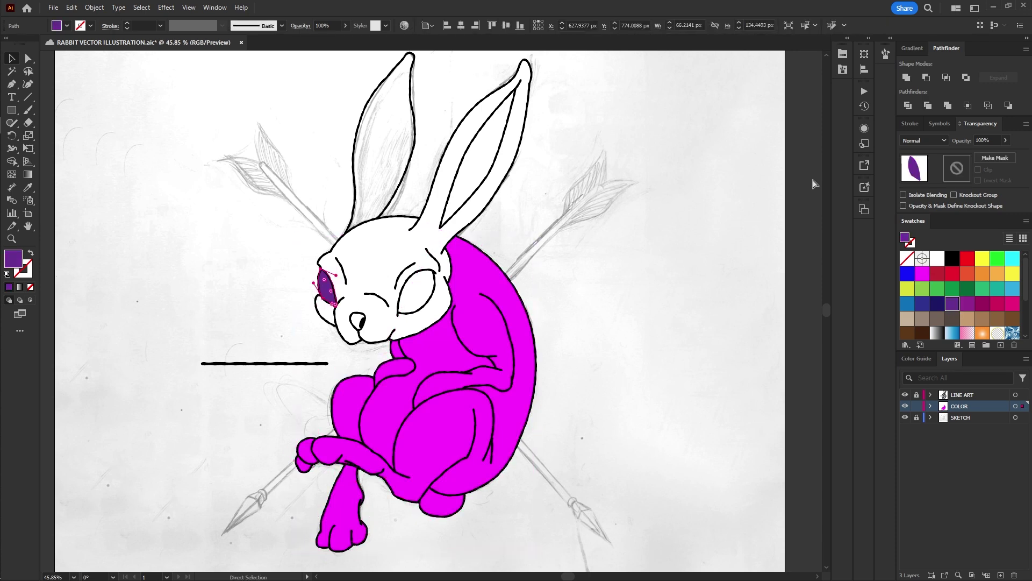
key("v")
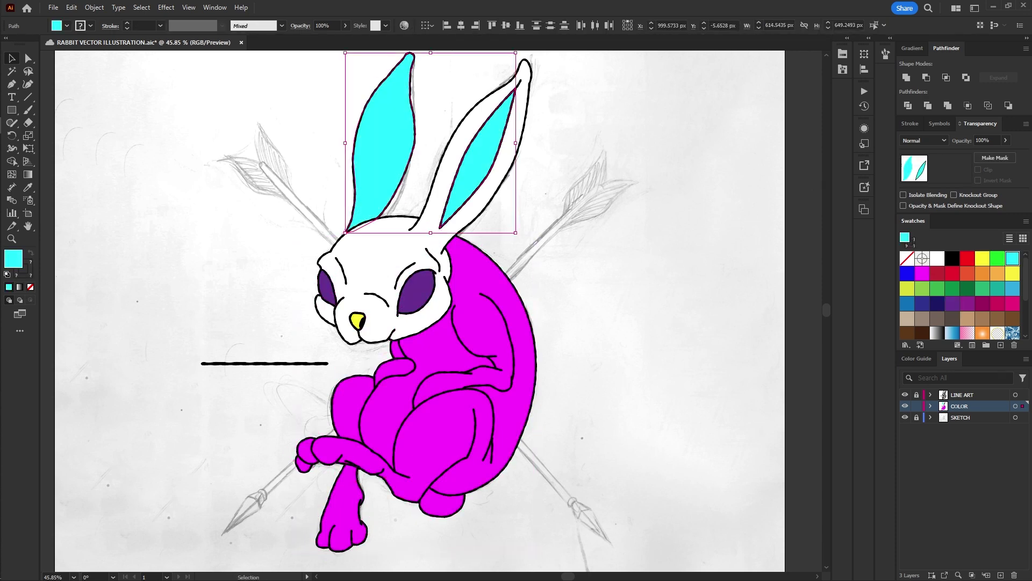
Select all the color shapes, fill them with white and deselect them
key("ctrl+shift+a")
key("ctrl+a")
left_click(937, 258)
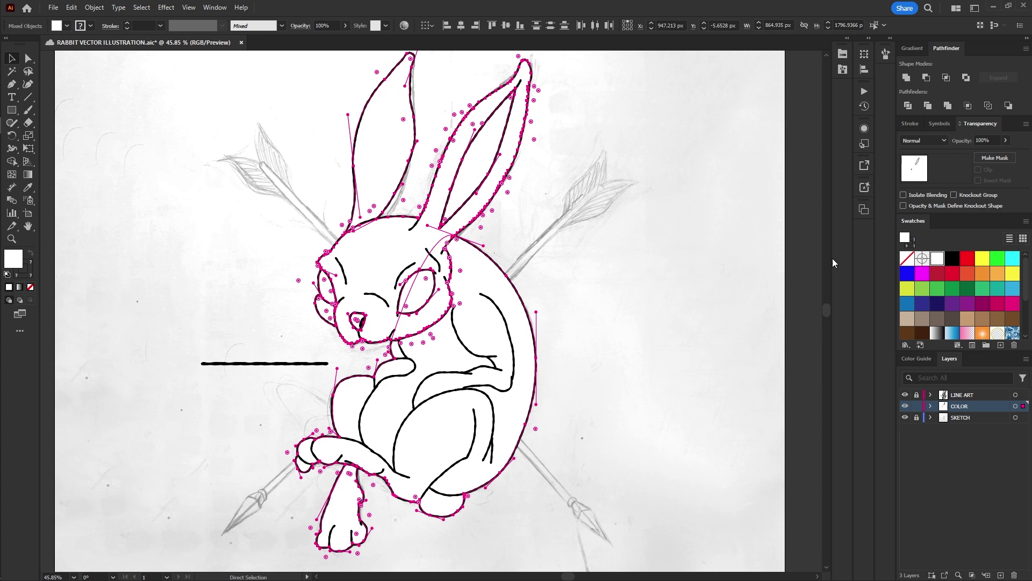
left_click(786, 257)
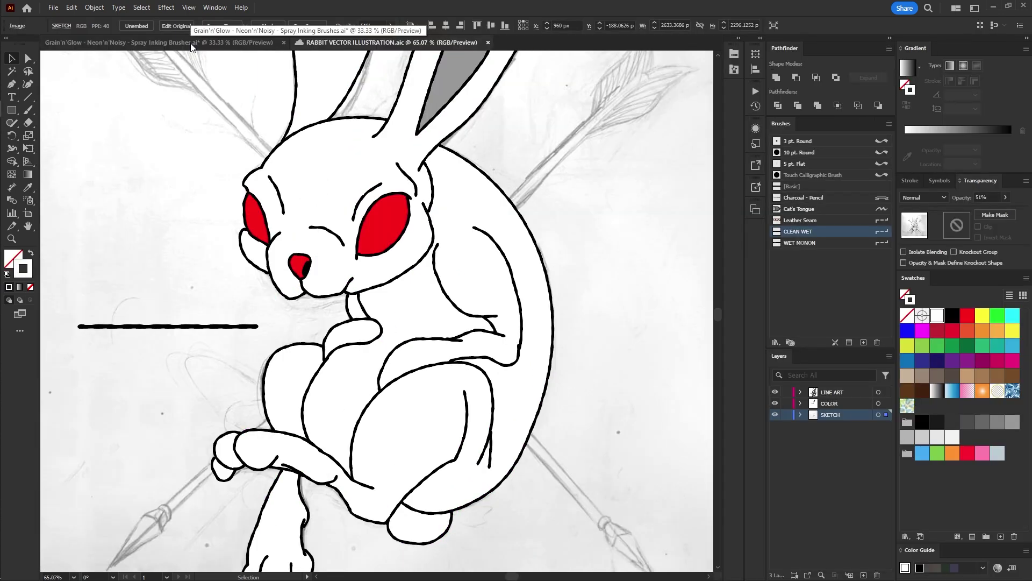
Switch to the Grain'n'Glow brush document and copy the S, M, L, XL, XXL and HALF grain sample strokes
left_click(190, 46)
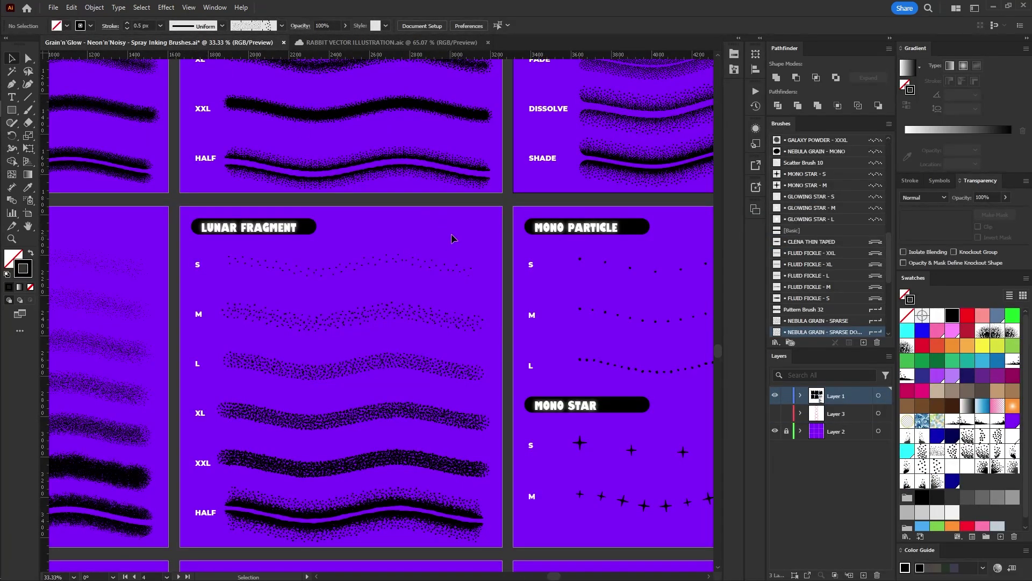
scroll(386, 239, "up", 3)
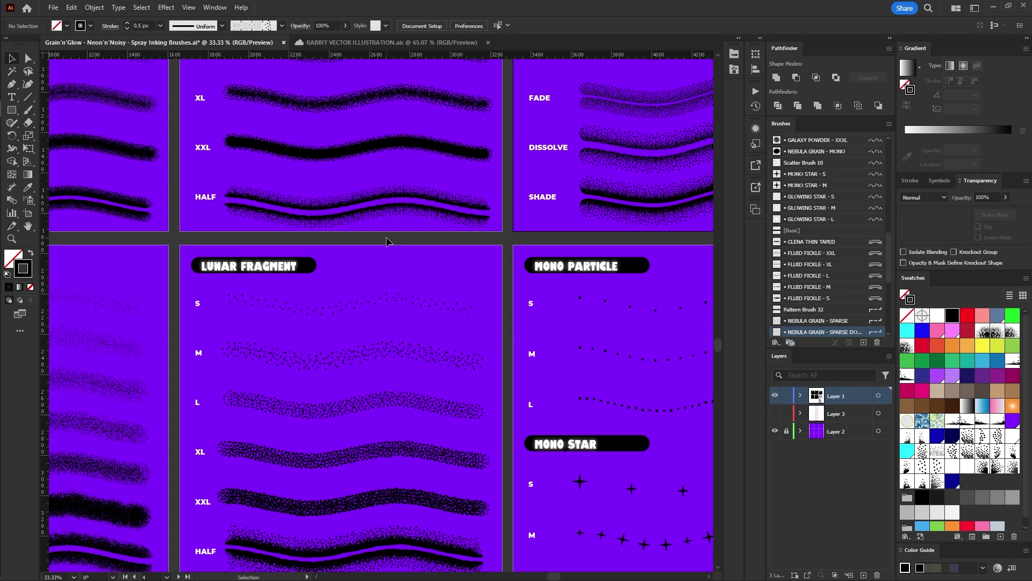
scroll(395, 229, "up", 3)
key("z")
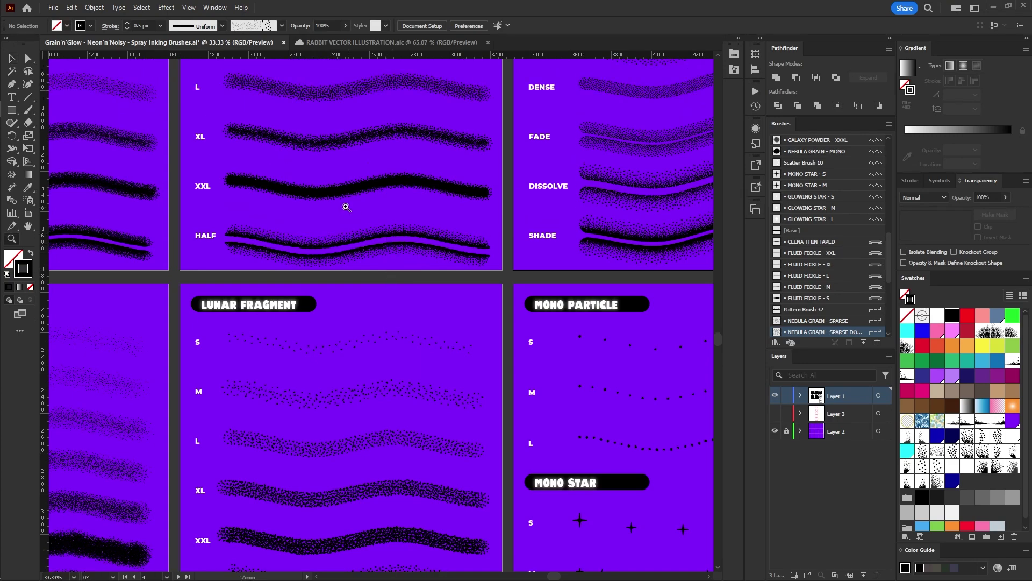
left_click(350, 207)
left_click_drag(405, 198, 546, 295)
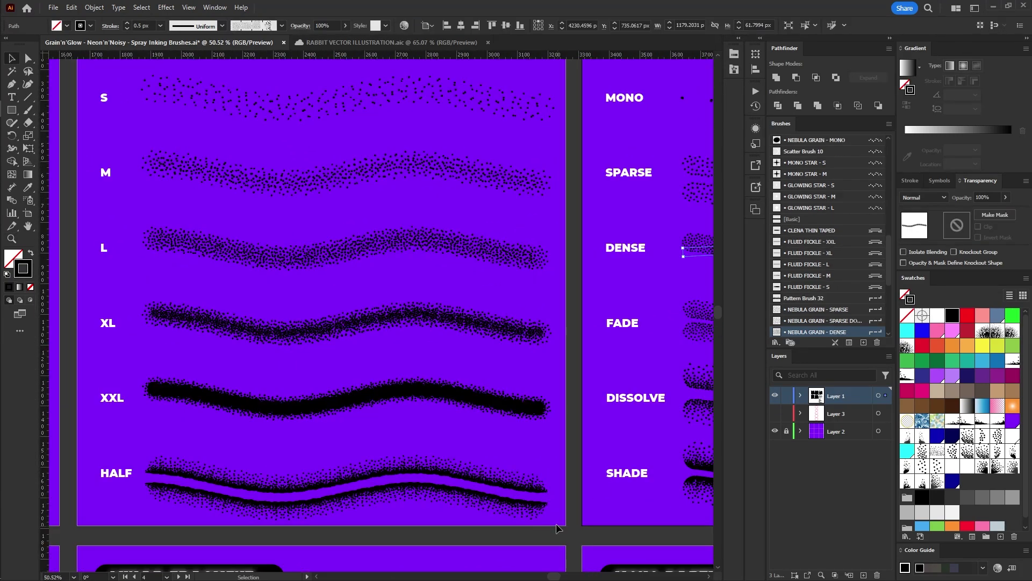
left_click_drag(332, 380, 268, 284)
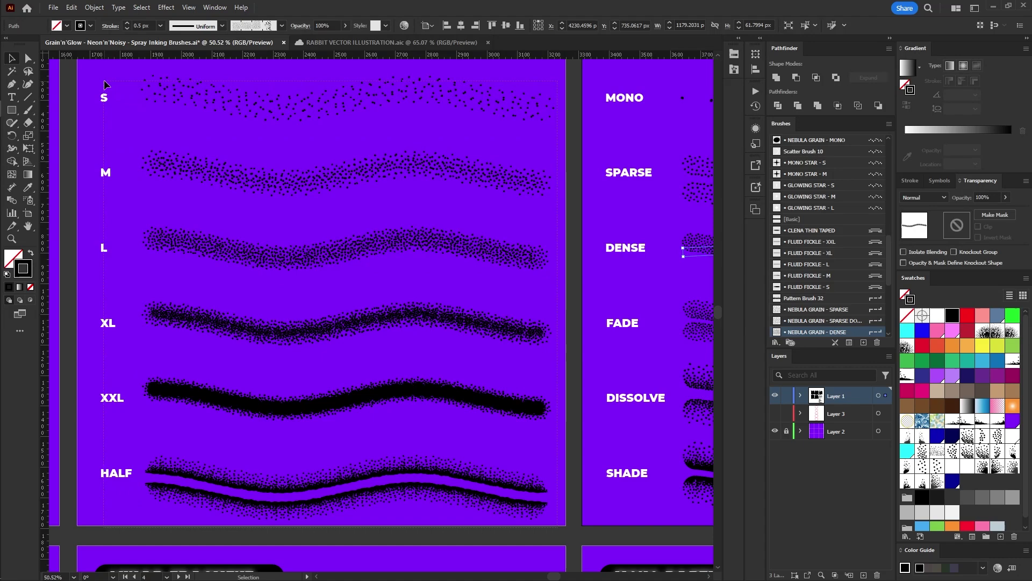
left_click_drag(108, 83, 154, 78)
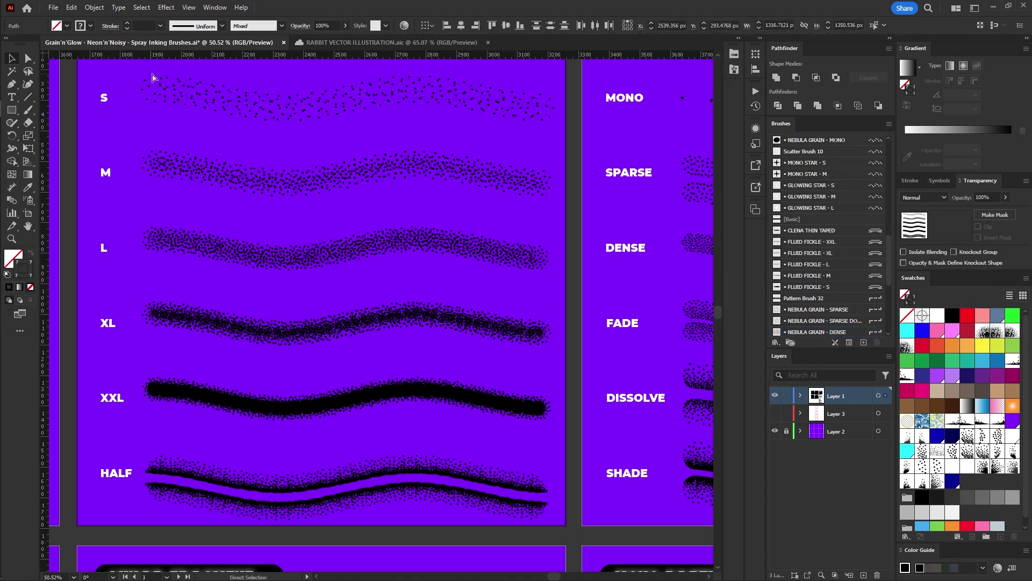
Paste the grain sample strokes into the rabbit illustration, shrink them and place them beside the rabbit
left_click(356, 43)
key("ctrl+v")
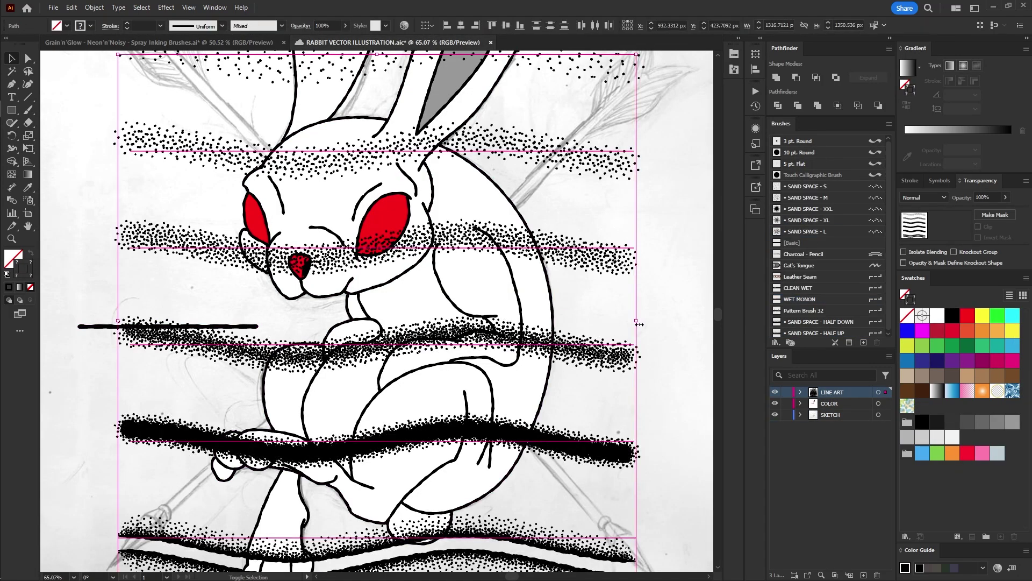
left_click_drag(635, 320, 403, 323)
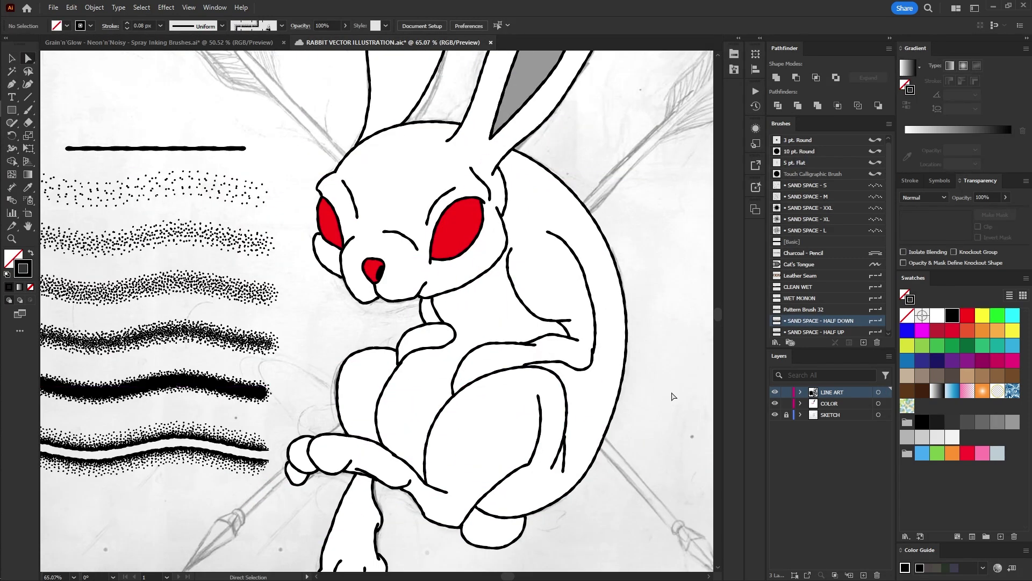
Hide the COLOR layer and add a new layer directly above it, with a name starting GRAIN TEX
left_click(775, 404)
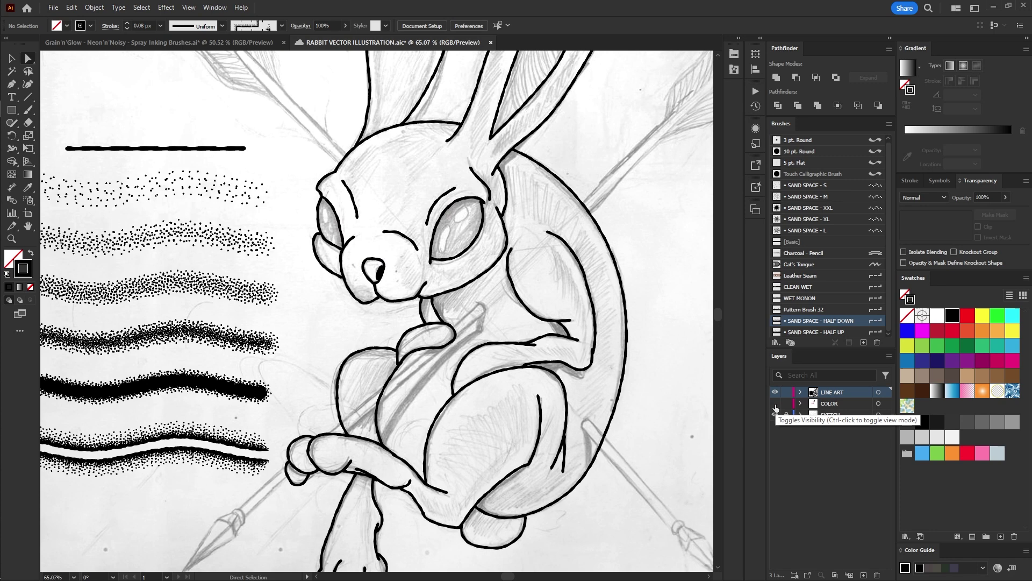
left_click(831, 405)
left_click(864, 575)
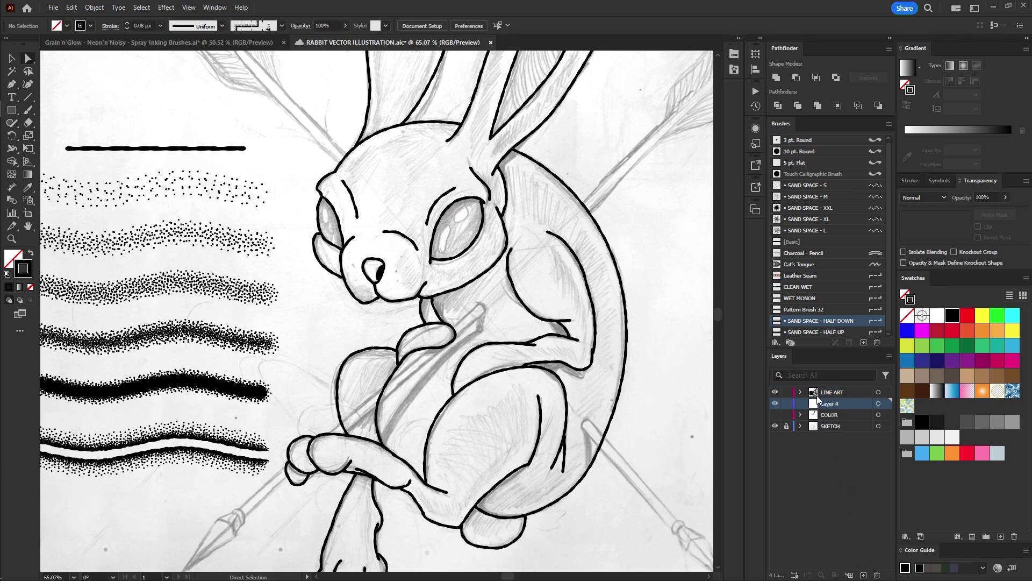
double_click(828, 404)
type("GR")
key("Return")
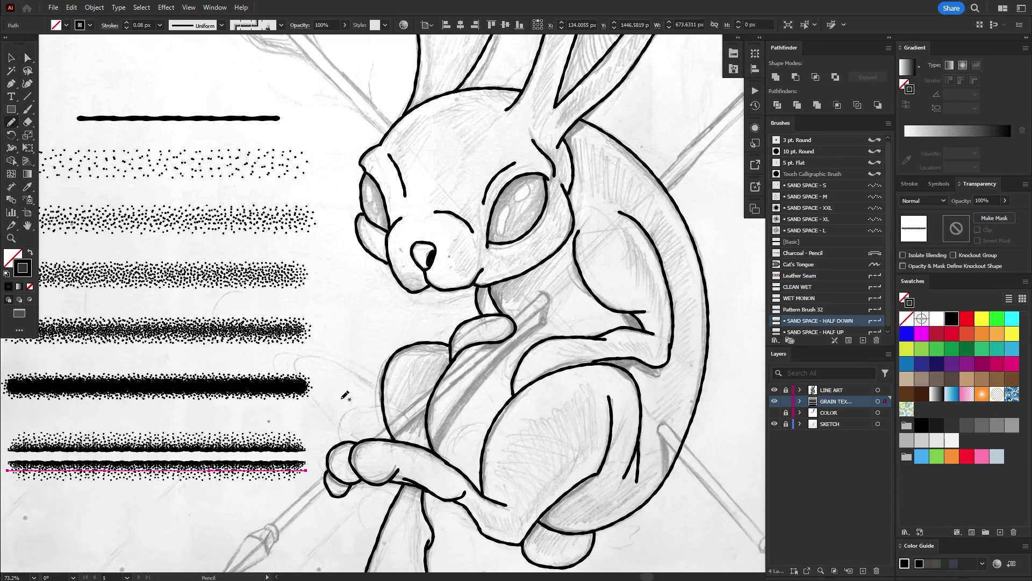
left_click_drag(353, 371, 272, 538)
key("ctrl+z")
key("b")
left_click_drag(374, 317, 279, 575)
key("ctrl+z")
Paint SAND SPACE - HALF DOWN grain along the inner back contour and the haunch fold, fitting the haunch stroke against its line
mouse_move(592, 127)
left_mouse_down()
mouse_move(631, 158)
mouse_move(681, 221)
left_mouse_up()
left_click_drag(670, 448, 638, 504)
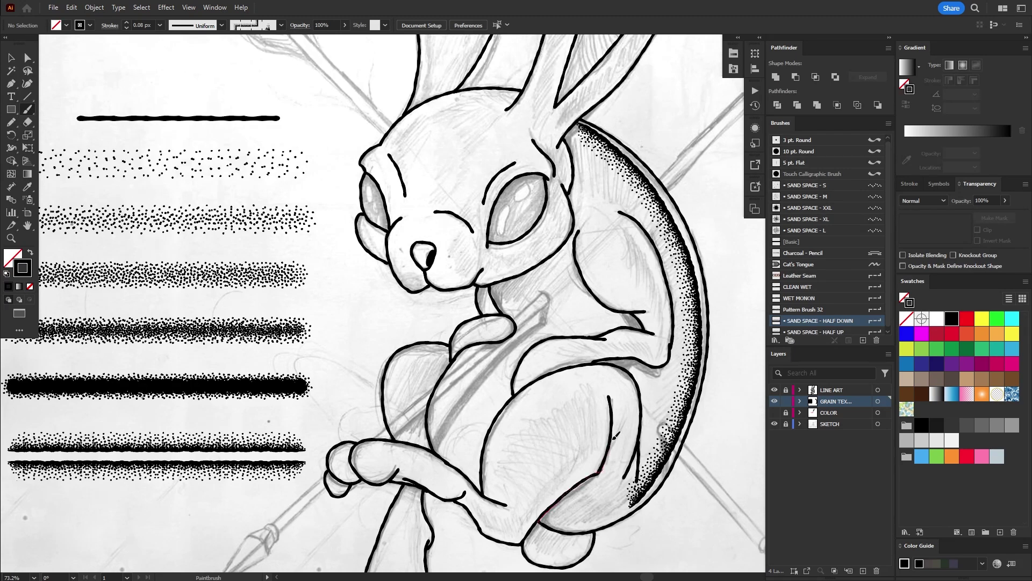
left_click_drag(613, 416, 608, 396)
key("v")
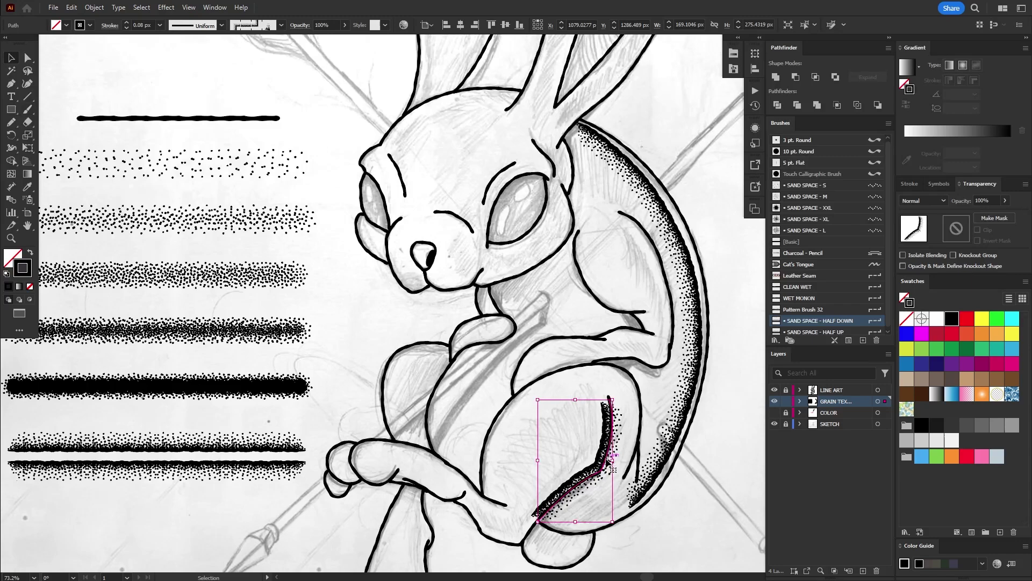
left_click_drag(607, 459, 617, 471)
key("a")
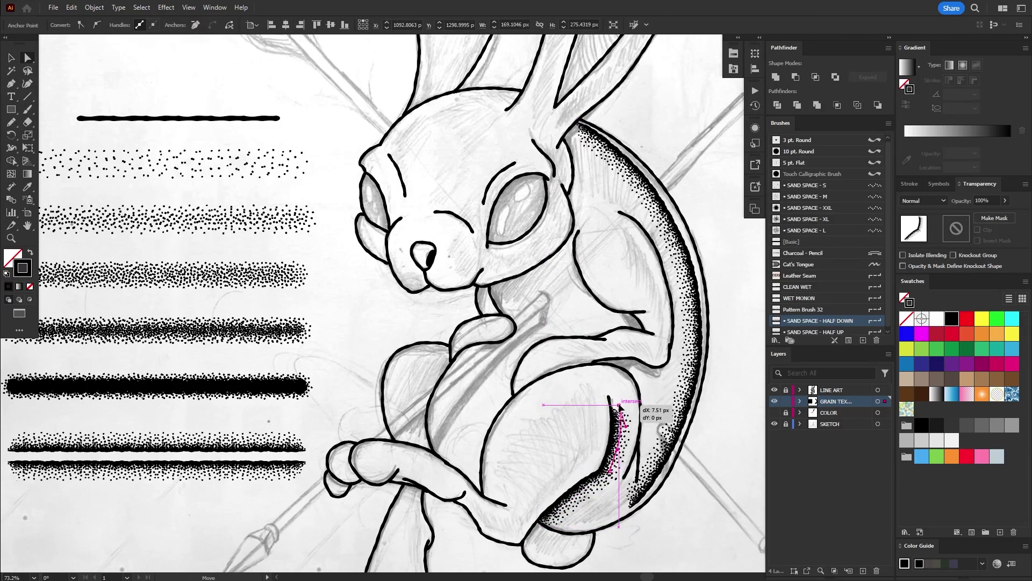
key("ctrl+shift+a")
Paint grain strokes behind the thigh and along the outer arm, switching the arm stroke to SAND SPACE - HALF UP and fitting it to the contour
key("b")
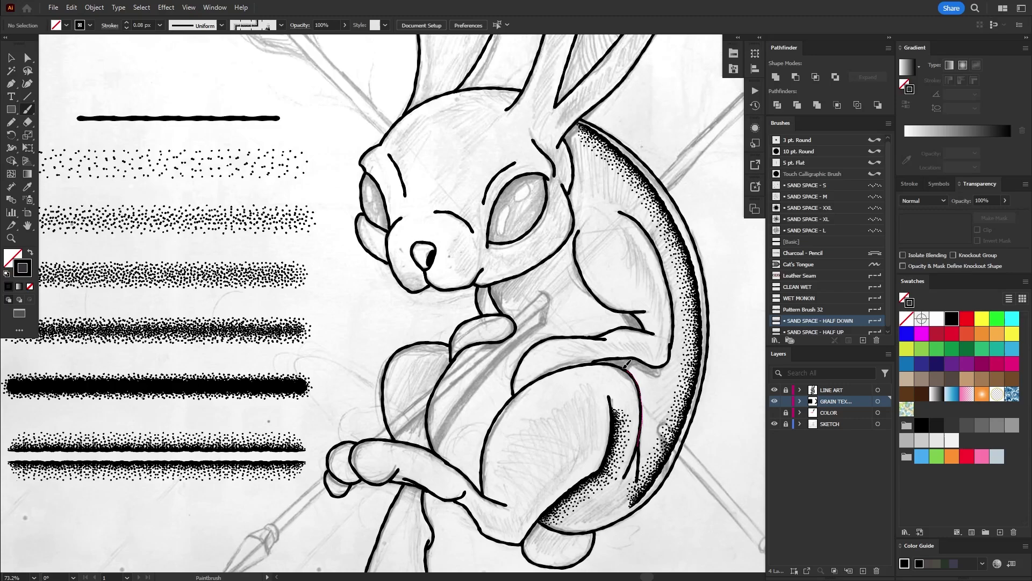
key("f")
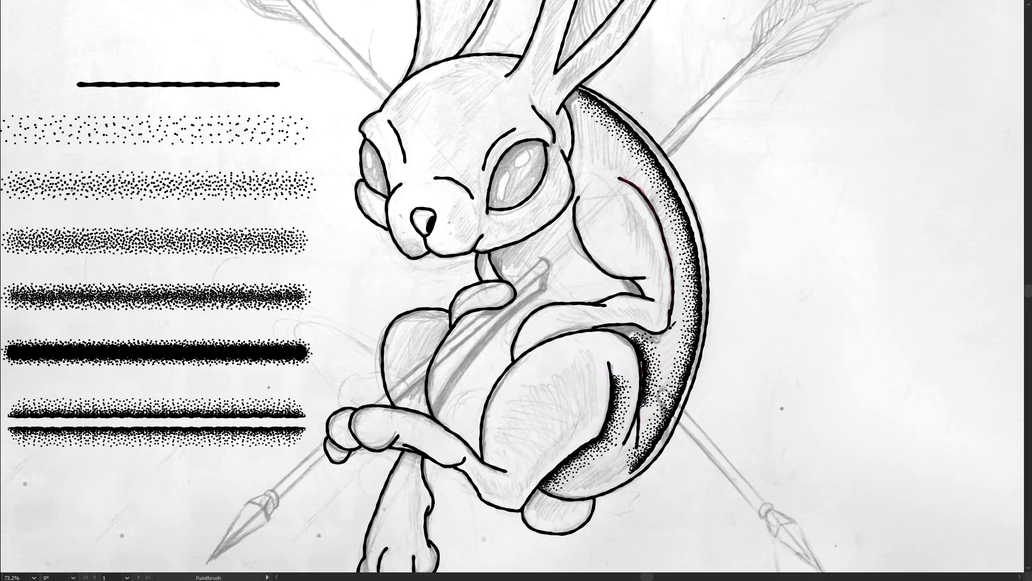
key("i")
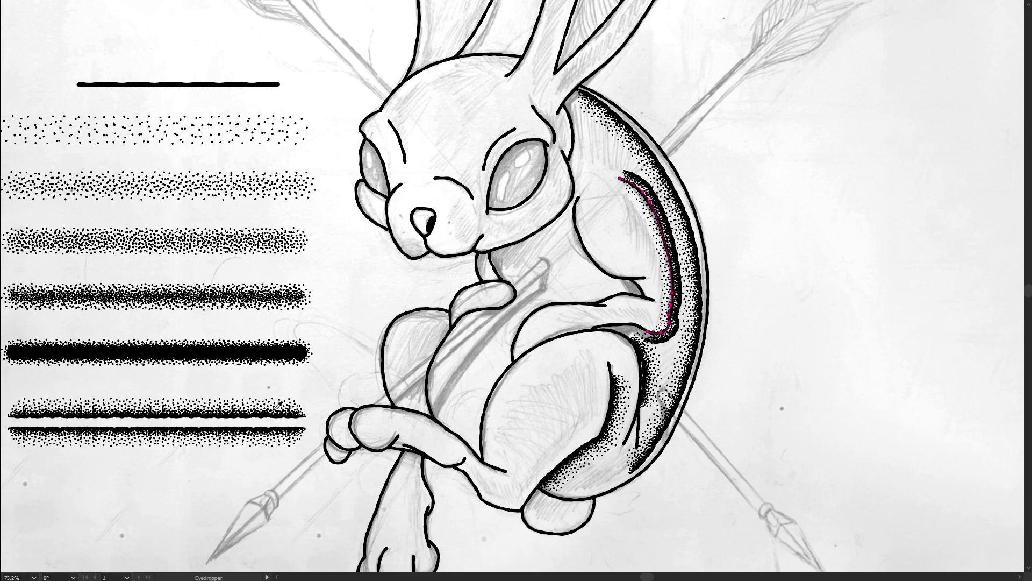
left_click(273, 411)
key("a")
left_click_drag(666, 263, 675, 259)
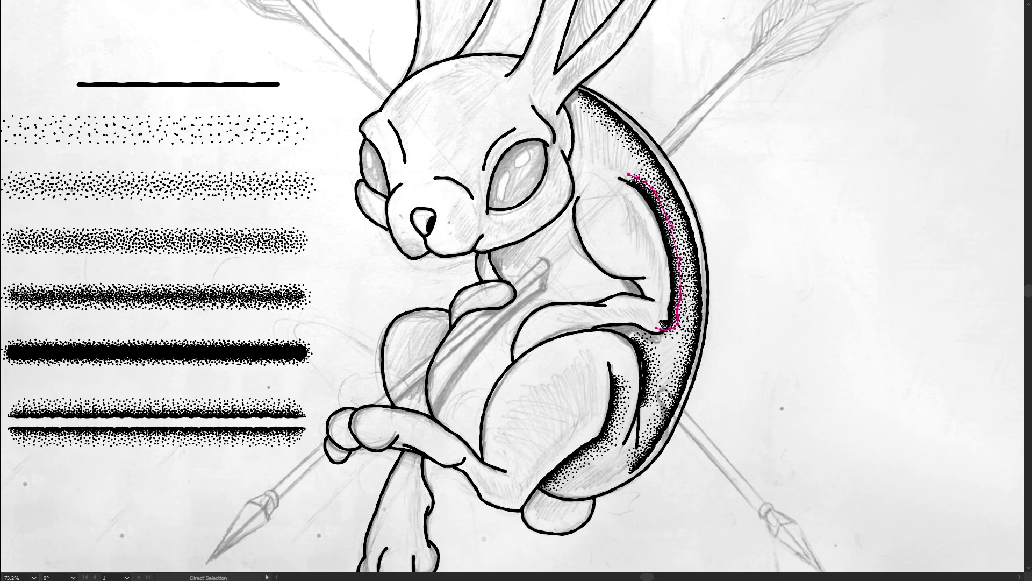
key("v")
left_click_drag(657, 330, 656, 340)
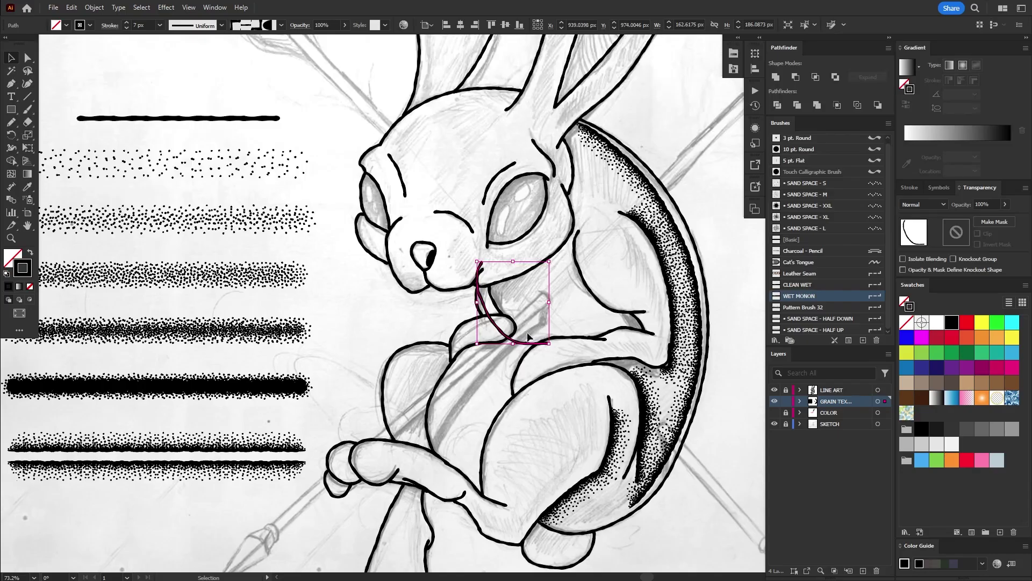
Move the curved WET MONON path from the chin to the inner upper arm, apply SAND SPACE - HALF DOWN and fit it against the arm
left_click_drag(526, 339, 568, 340)
key("i")
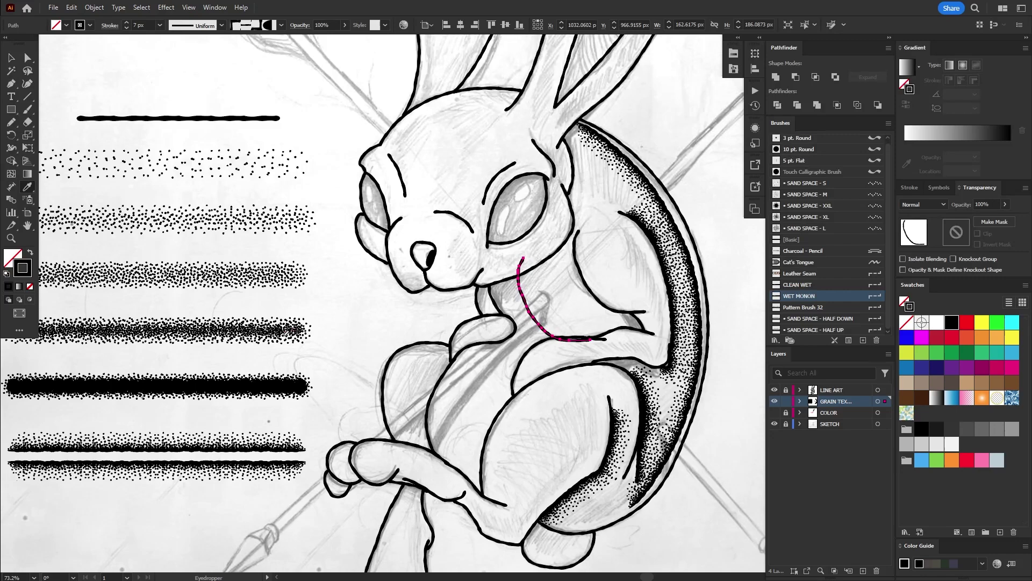
left_click(272, 438)
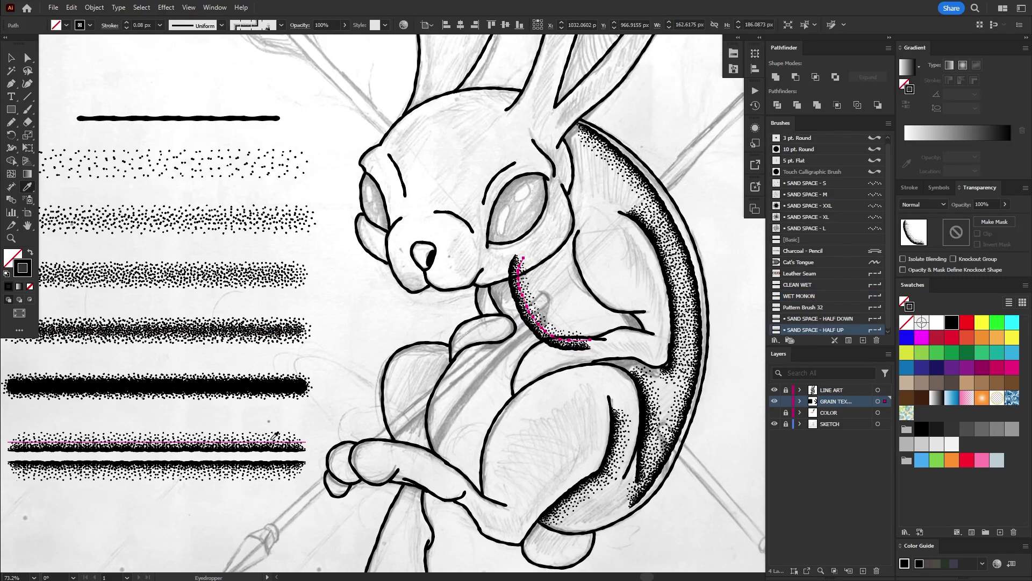
left_click(278, 464)
key("v")
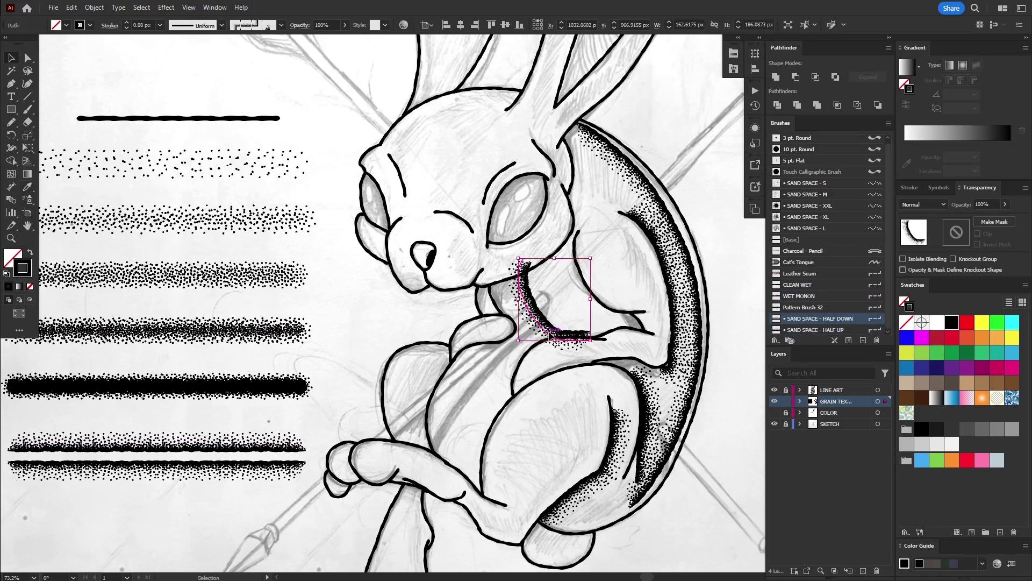
left_click_drag(545, 336, 597, 309)
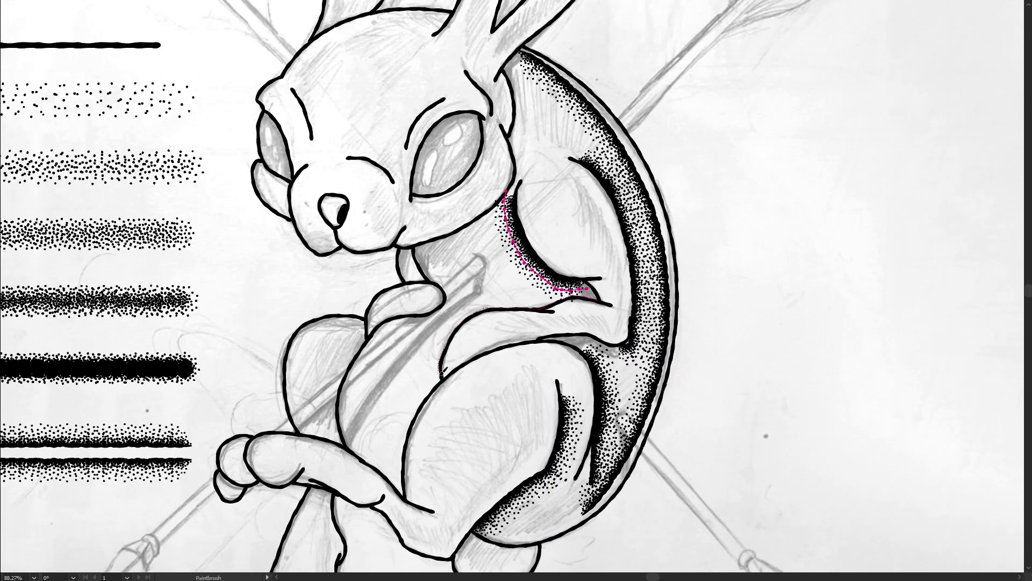
Paint grain shading strokes outside the forearm's upper edge, the front of the thigh and the belly contour
left_click_drag(442, 373, 438, 356)
left_click_drag(442, 354, 404, 489)
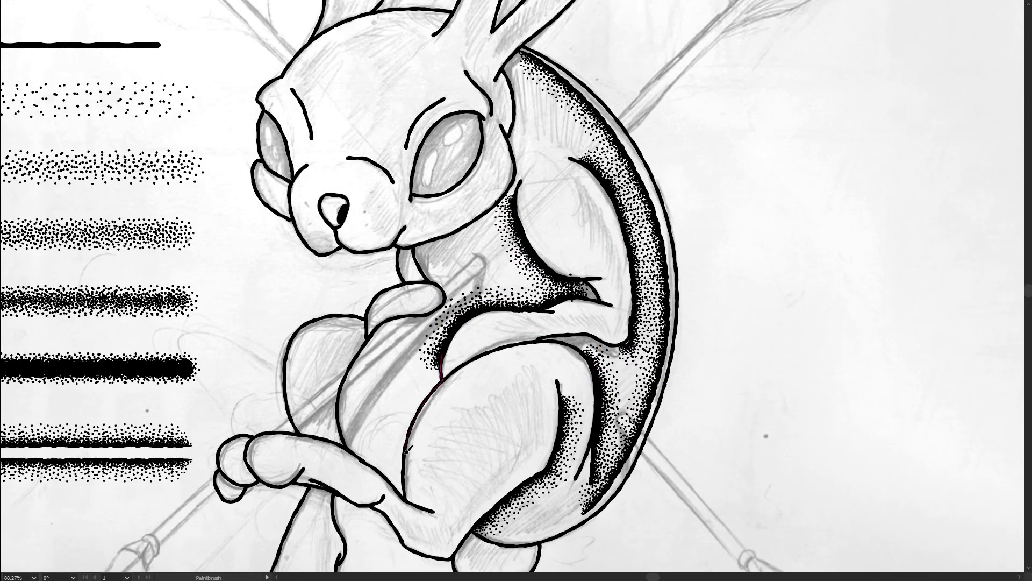
left_click_drag(434, 392, 404, 485)
left_click_drag(422, 421, 410, 422)
mouse_move(369, 341)
left_mouse_down()
mouse_move(339, 419)
mouse_move(349, 445)
left_mouse_up()
left_click_drag(346, 395, 338, 388)
left_click_drag(340, 441, 340, 449)
Add grain shading strokes along the upper edge of the tail and the back of the cheek below the ear
left_click(806, 392, "ctrl")
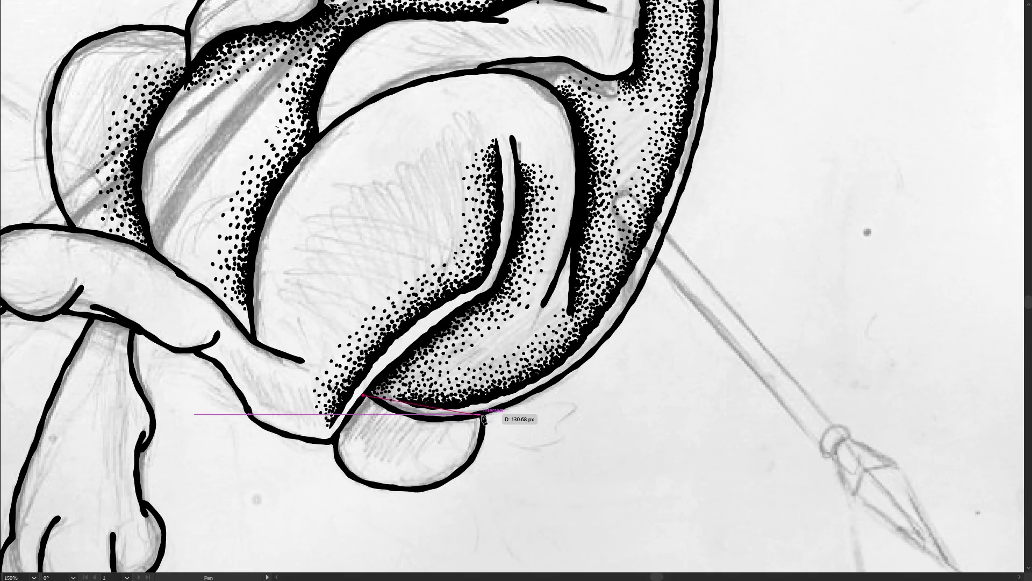
left_click_drag(480, 413, 543, 391)
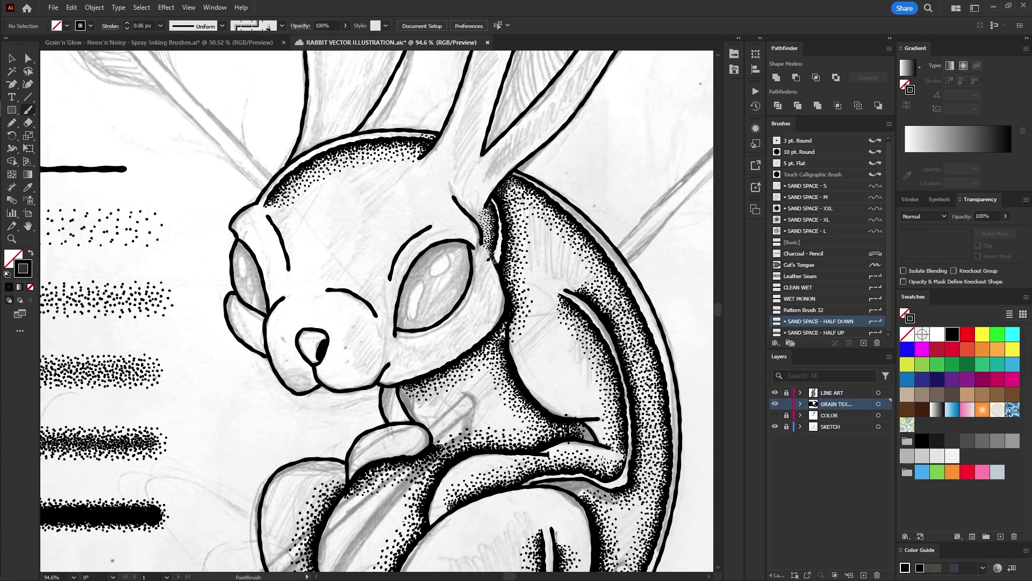
left_click_drag(487, 260, 504, 291)
Fill the rabbit's white body shapes with magenta, lighten it to pink as a new swatch and deselect
key("a")
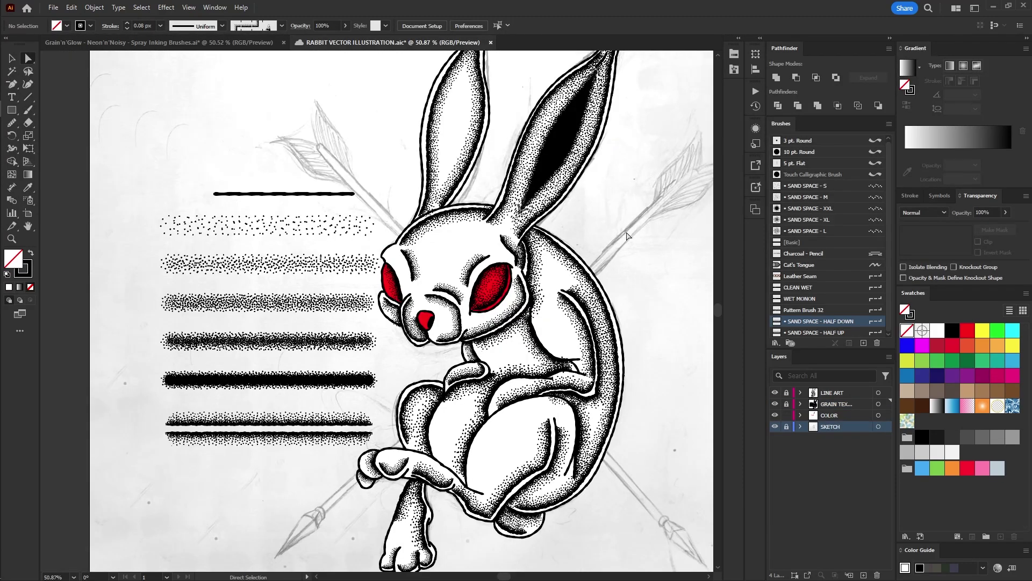
left_click(571, 284)
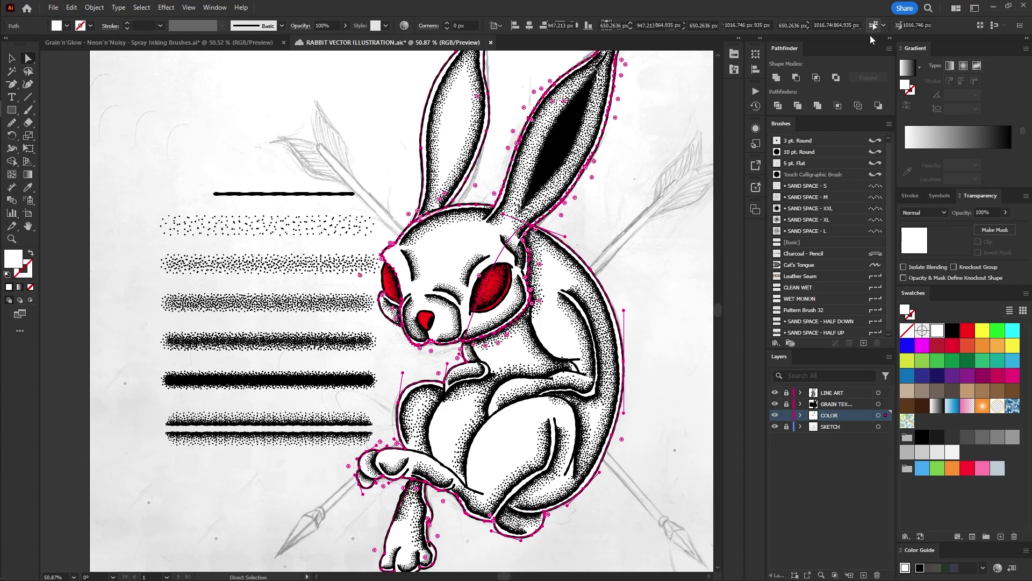
left_click(921, 345)
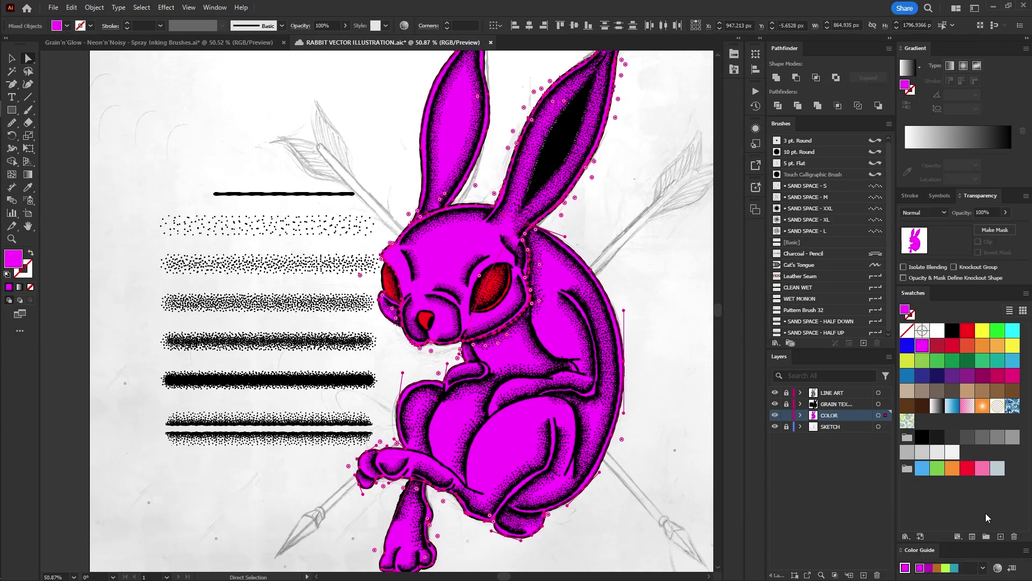
left_click(1000, 536)
left_click_drag(507, 290, 514, 290)
left_click(514, 380)
key("ctrl+shift+a")
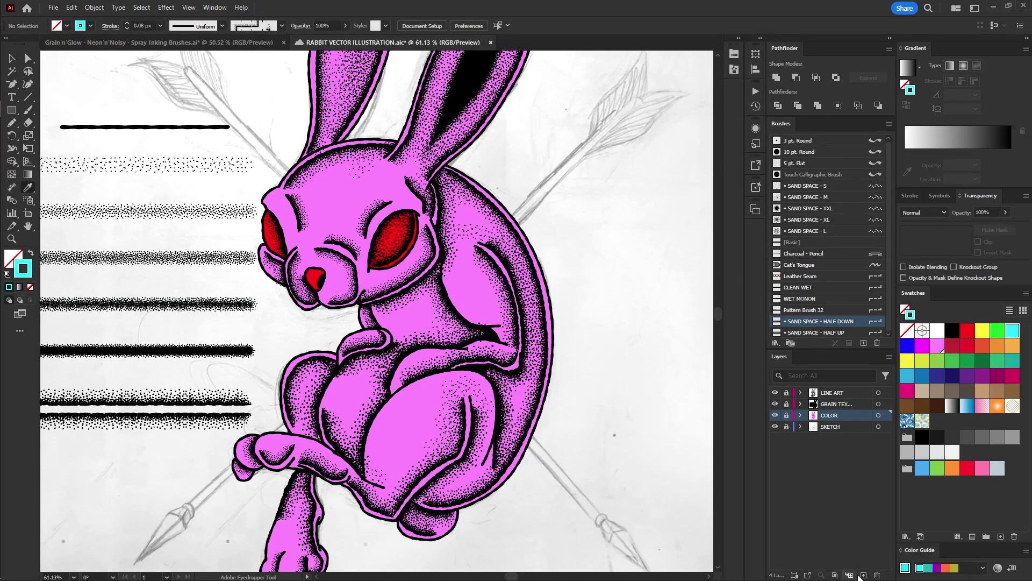
Add a new layer named LIGHT between the grain and COLOR layers
left_click(864, 575)
double_click(831, 415)
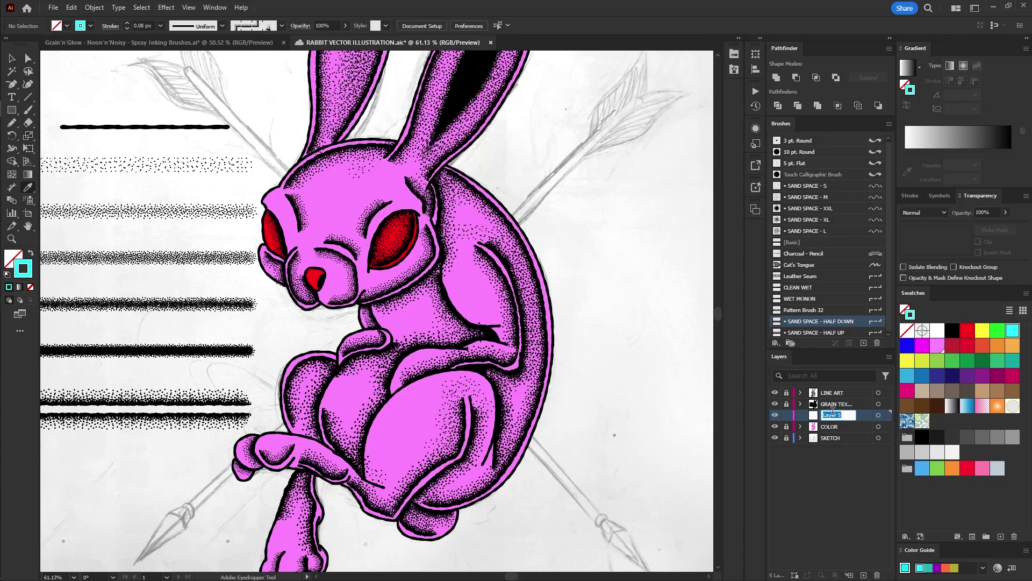
type("LIGH")
key("Return")
Paint cyan SAND SPACE - HALF DOWN highlights along the belly, thigh, forearm, upper arm and raised foot edges
key("b")
key("ctrl+1")
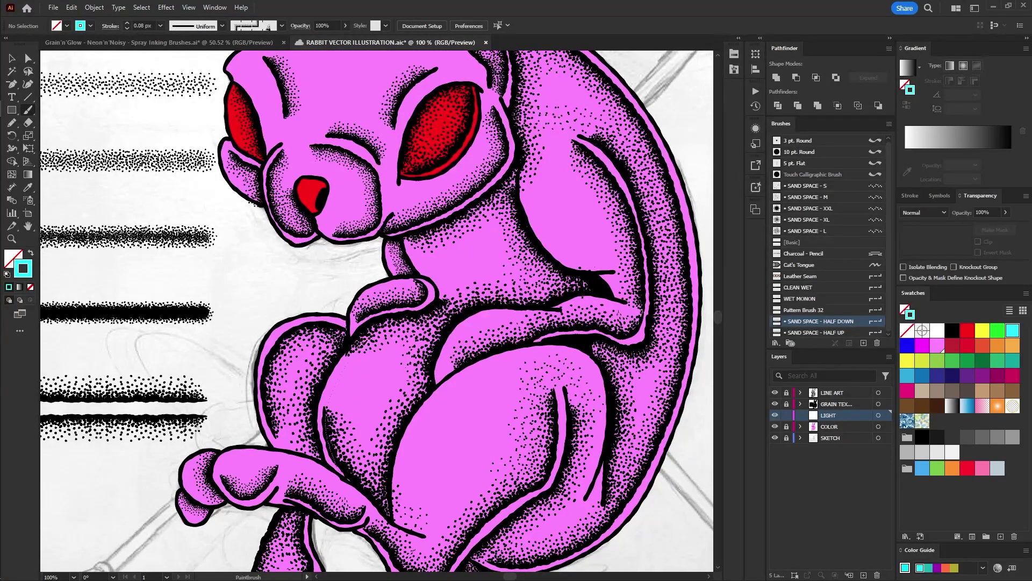
left_click_drag(352, 350, 365, 337)
mouse_move(333, 379)
left_mouse_down()
mouse_move(346, 380)
mouse_move(341, 388)
left_mouse_up()
mouse_move(397, 473)
left_mouse_down()
mouse_move(454, 388)
mouse_move(456, 338)
mouse_move(542, 311)
left_mouse_up()
mouse_move(607, 270)
left_mouse_down()
mouse_move(544, 236)
mouse_move(527, 169)
left_mouse_up()
left_click_drag(222, 457, 354, 491)
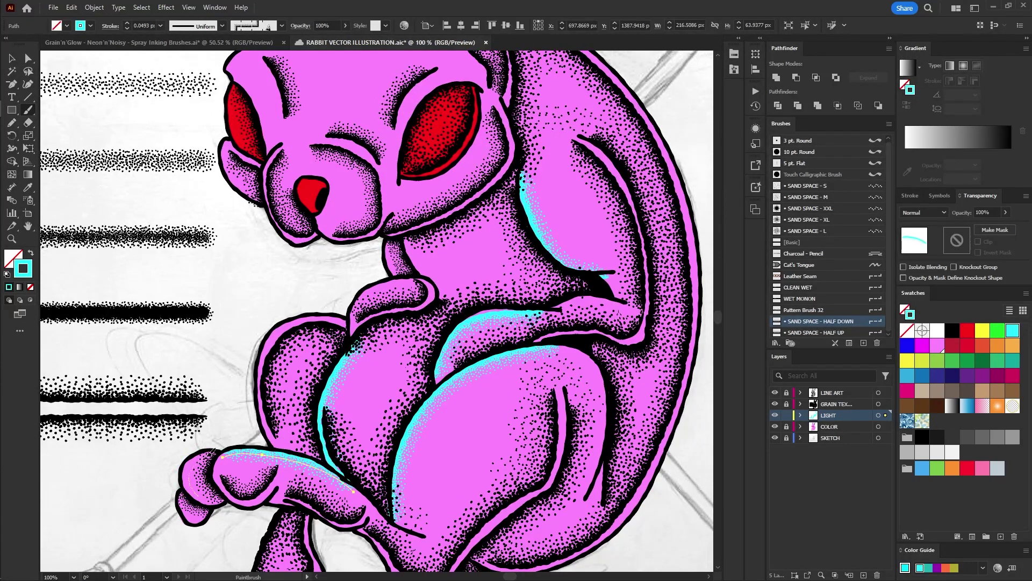
Paint cyan grain highlights on the raised foot's toes, the small front paw and the neck and chest edges
left_click_drag(212, 452, 214, 450)
left_click_drag(197, 513, 183, 497)
scroll(350, 363, "down", 1)
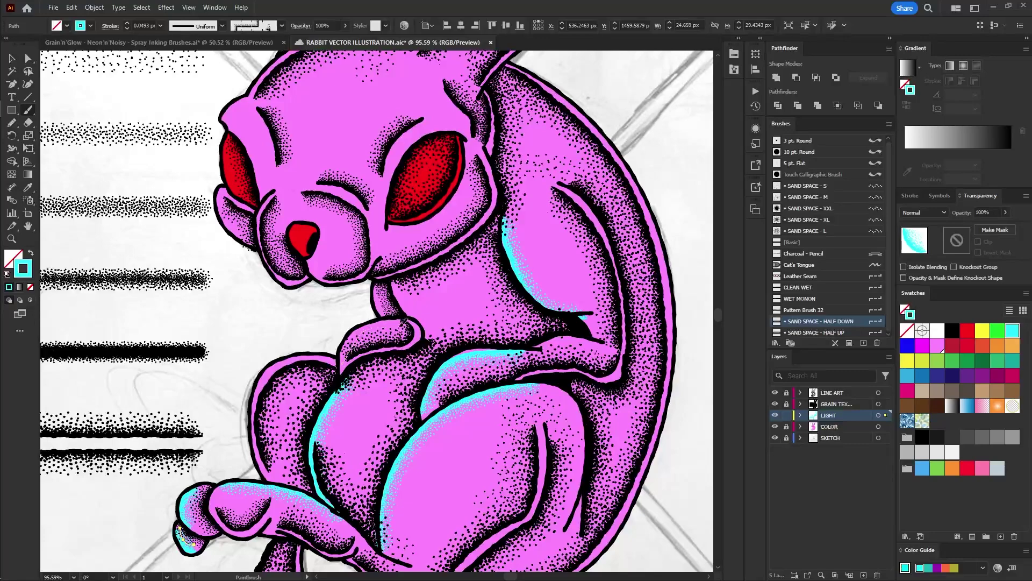
left_click_drag(400, 324, 342, 363)
left_click_drag(412, 300, 399, 283)
mouse_move(429, 336)
left_mouse_down()
mouse_move(435, 352)
mouse_move(389, 301)
left_mouse_up()
scroll(395, 294, "up", 1)
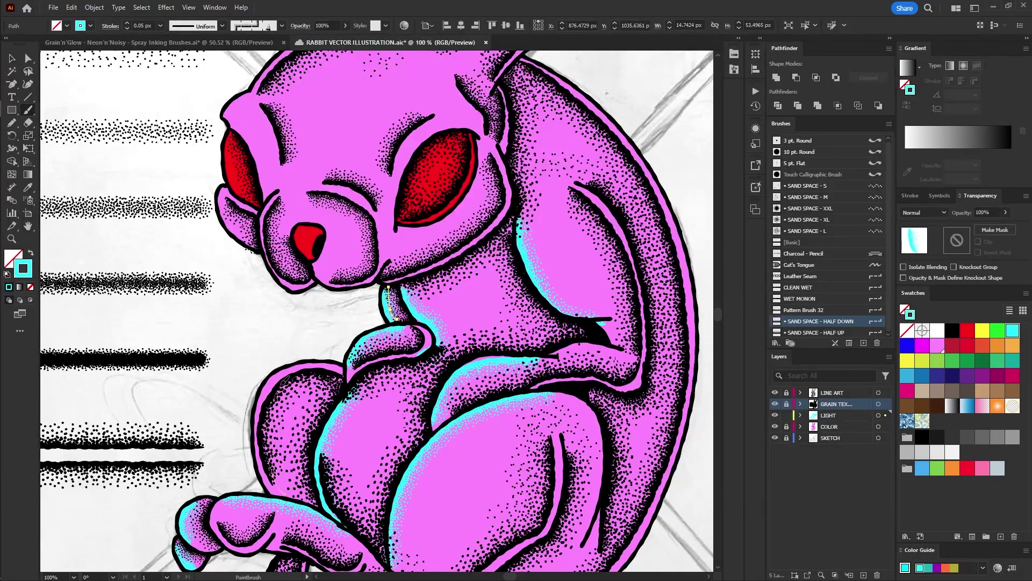
Paint cyan highlights along the far cheek and around the muzzle with the SAND SPACE half brushes, then deselect
left_click_drag(339, 378, 335, 375)
scroll(245, 129, "up", 8)
left_click_drag(277, 389, 210, 349)
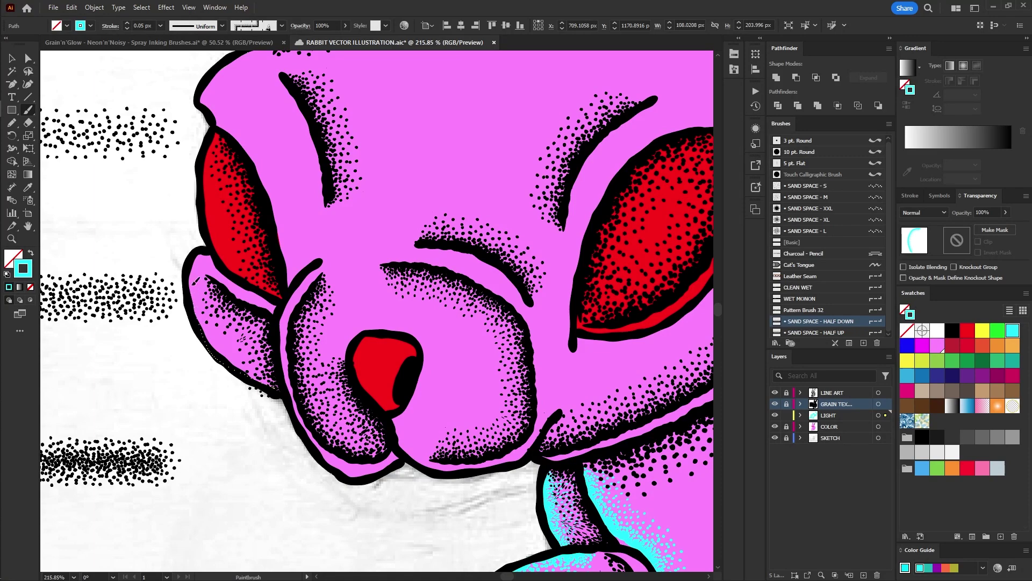
left_click_drag(216, 260, 288, 378)
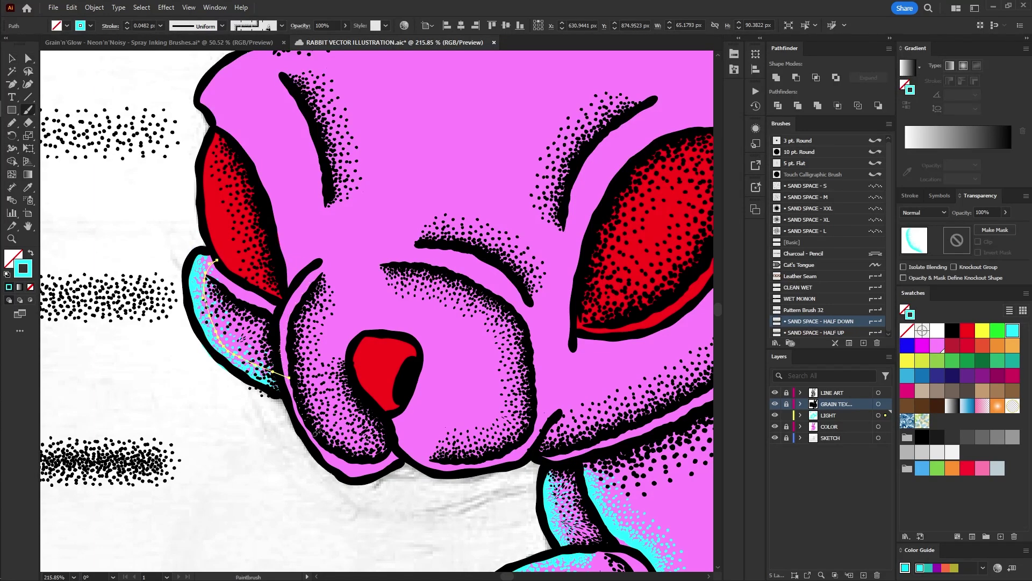
key("ctrl+shift+a")
scroll(274, 464, "down", 4)
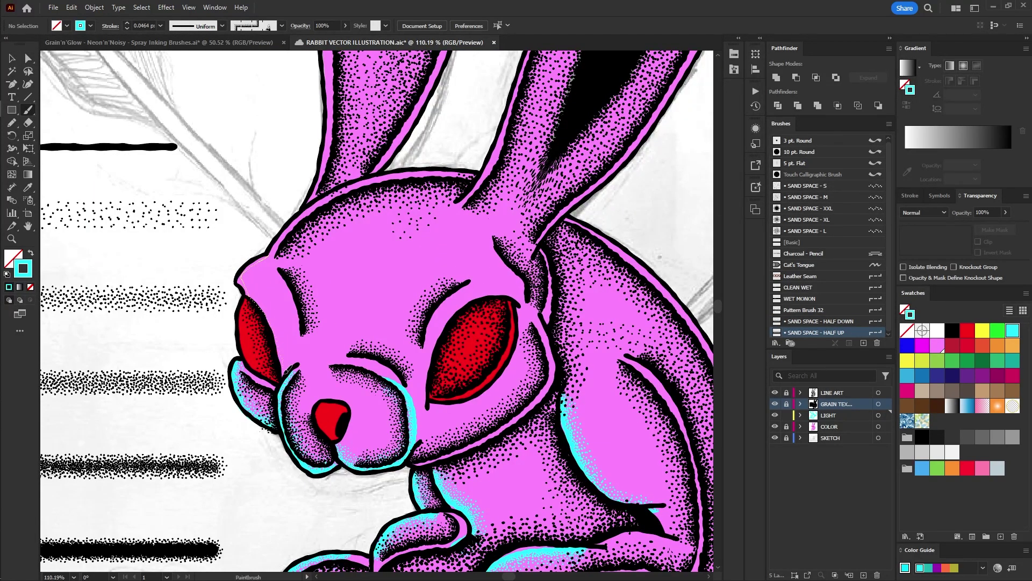
Add cyan highlights along the far brow and head edge, and place a cyan background rectangle behind the rabbit
key("ctrl+shift+a")
left_click_drag(286, 372, 266, 386)
left_click_drag(225, 319, 241, 383)
left_click_drag(313, 127, 537, 503)
left_click(952, 330)
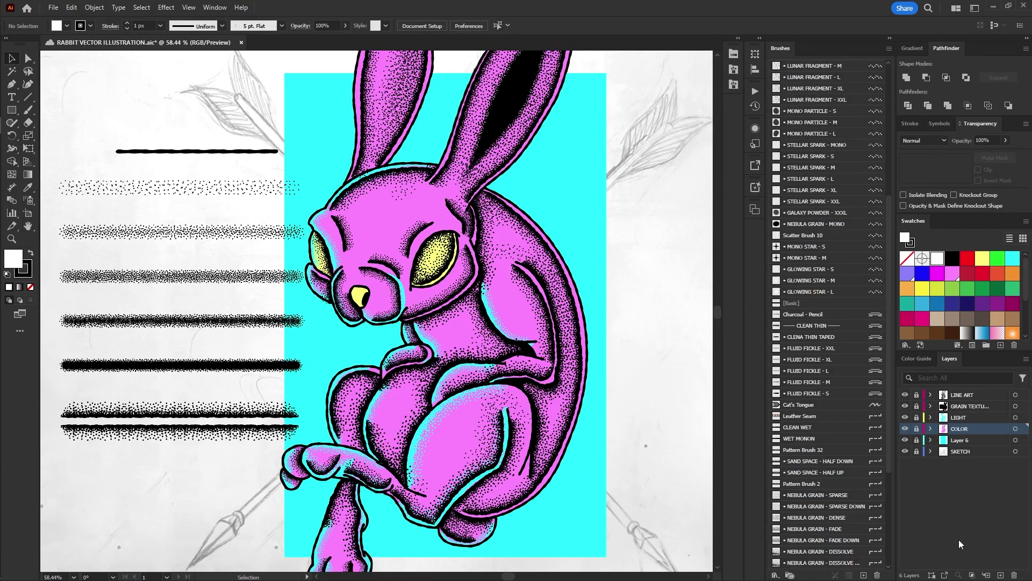
Add a new layer named HALF TONE between the LIGHT and COLOR layers
left_click(1000, 574)
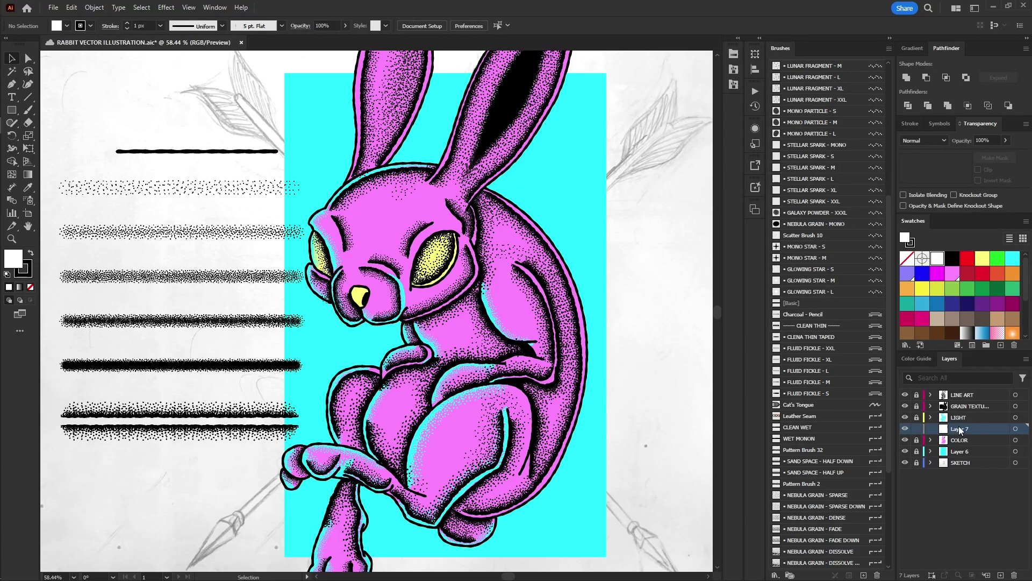
double_click(960, 429)
type("HALF TONE")
key("Return")
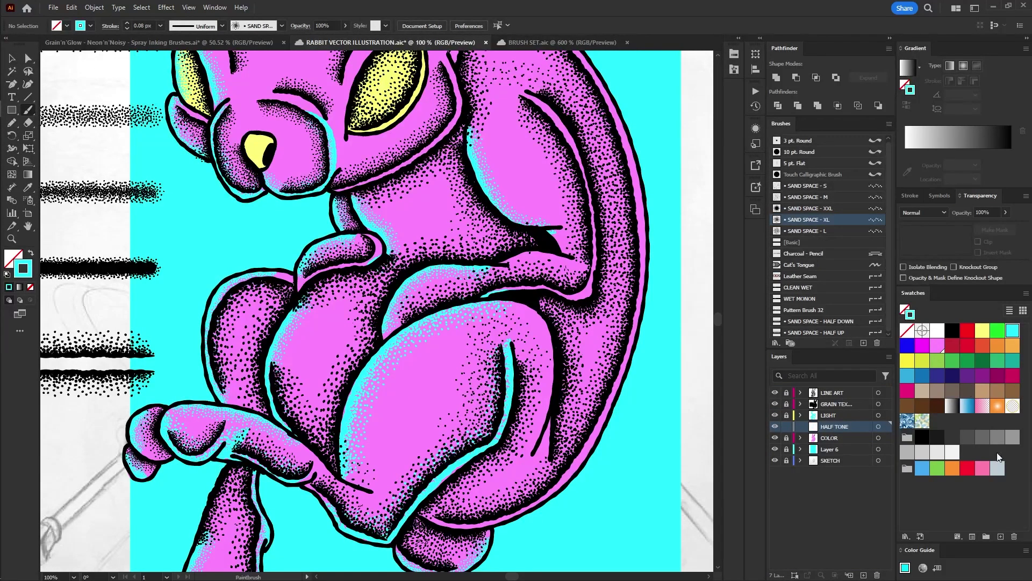
Create a global violet swatch with R=129, G=119, B=255 from the current cyan
left_click(1001, 536)
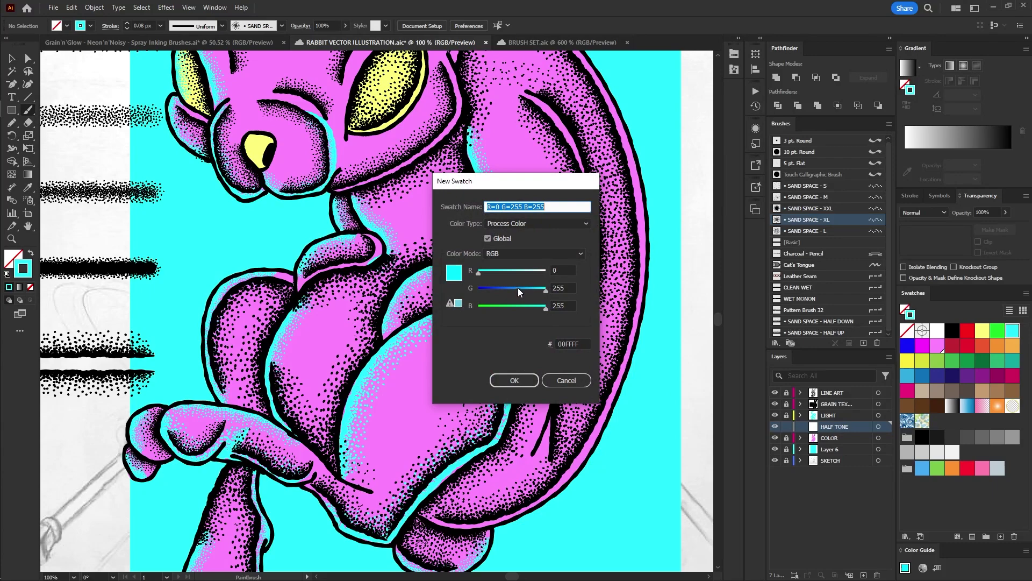
left_click_drag(514, 289, 510, 289)
left_click(512, 272)
left_click(514, 380)
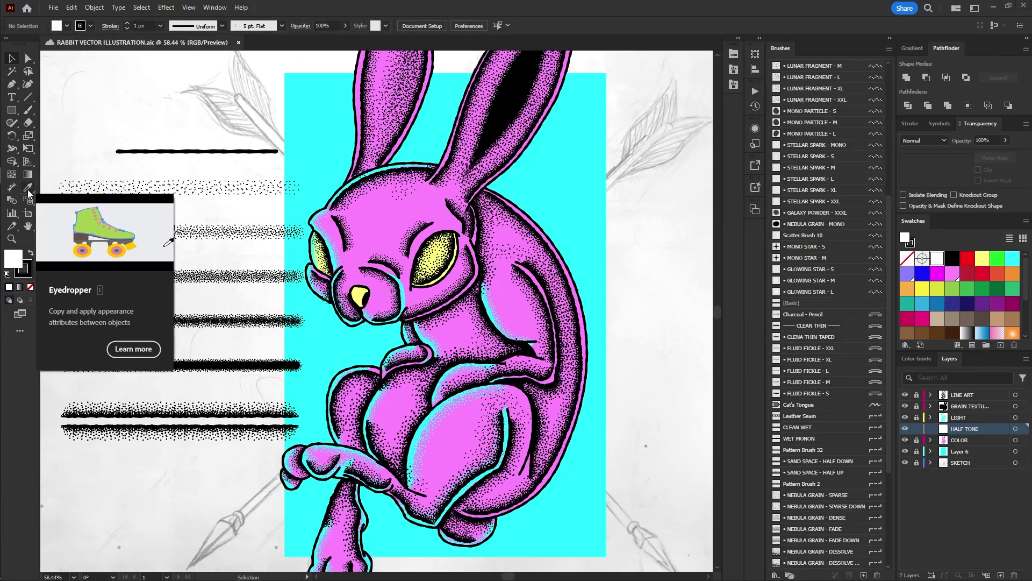
Sample the SAND SPACE - XL grain brush from the example strokes and paint violet halftone on the near thigh and its underside
left_click(28, 189)
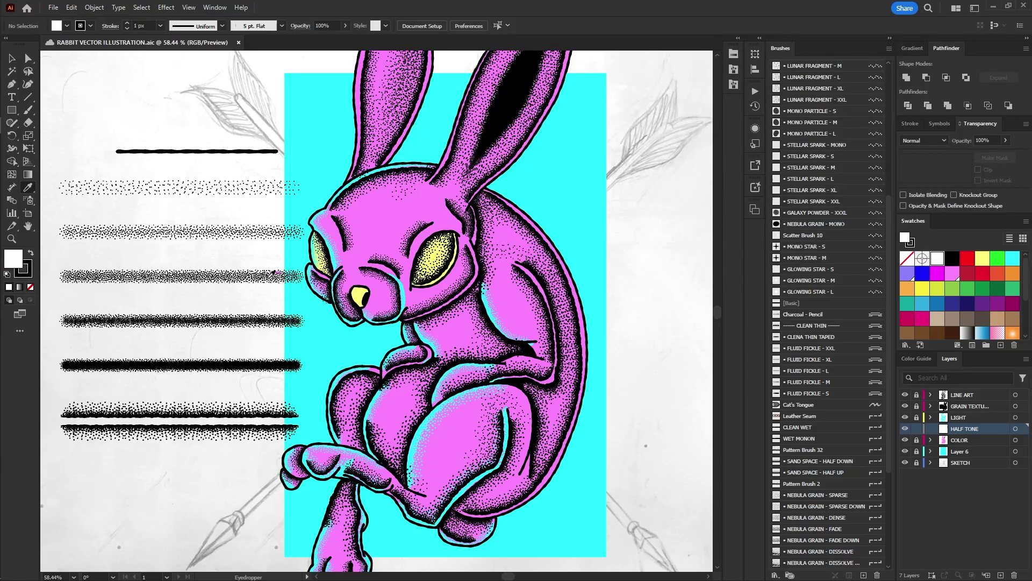
left_click(272, 318)
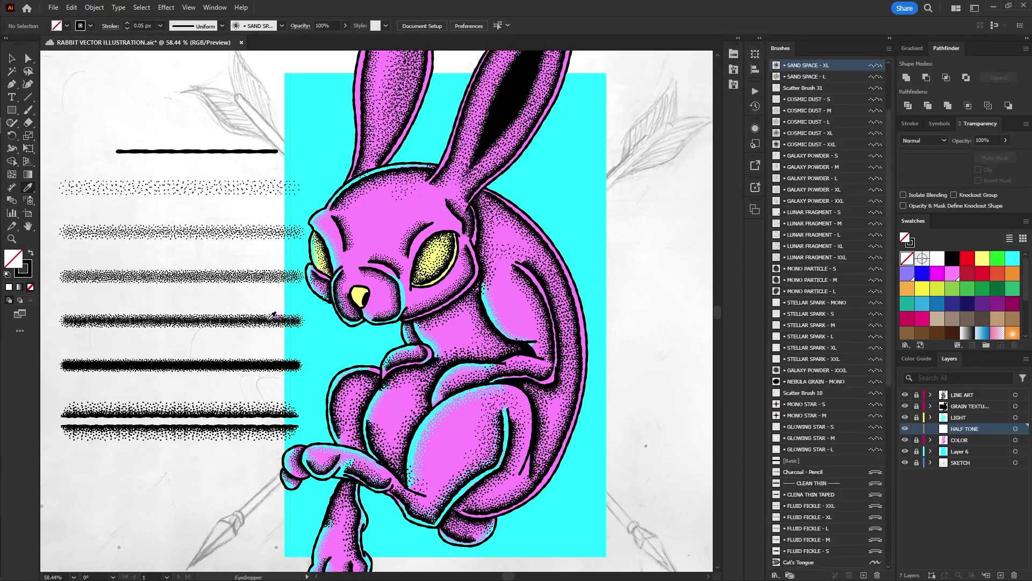
mouse_move(494, 359)
left_mouse_down()
mouse_move(477, 434)
mouse_move(400, 502)
left_mouse_up()
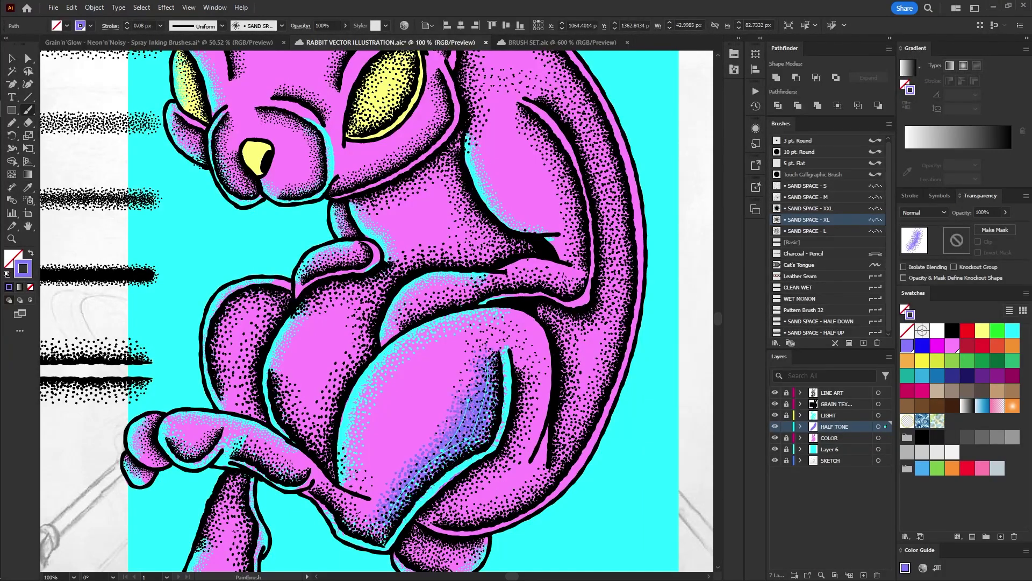
left_click_drag(463, 425, 481, 372)
mouse_move(525, 379)
left_mouse_down()
mouse_move(467, 506)
mouse_move(448, 507)
left_mouse_up()
left_click(451, 505)
left_click(521, 493)
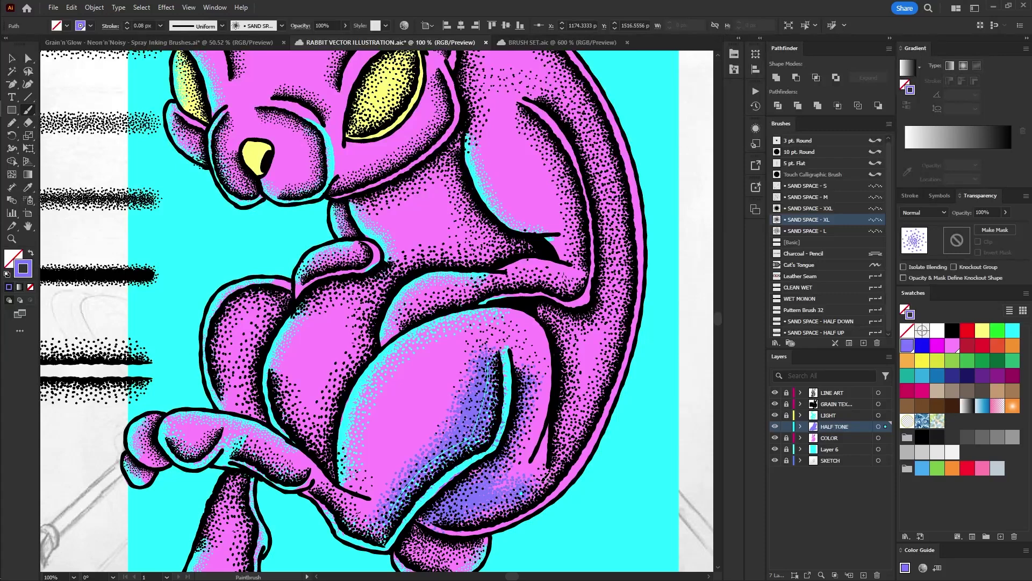
Paint violet SAND SPACE - XL grain behind the thigh and up along the back to the nape
left_click(570, 435)
mouse_move(578, 408)
left_mouse_down()
mouse_move(558, 317)
mouse_move(610, 317)
left_mouse_up()
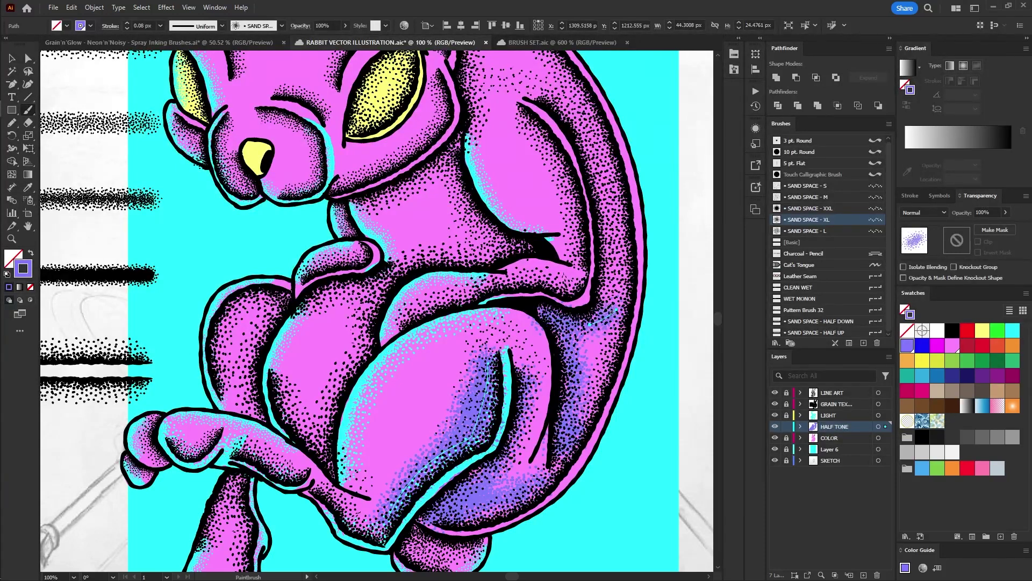
left_click(603, 308)
left_click(535, 310)
scroll(483, 386, "up", 3)
mouse_move(619, 373)
left_mouse_down()
mouse_move(469, 81)
mouse_move(478, 153)
left_mouse_up()
left_click_drag(474, 172, 474, 198)
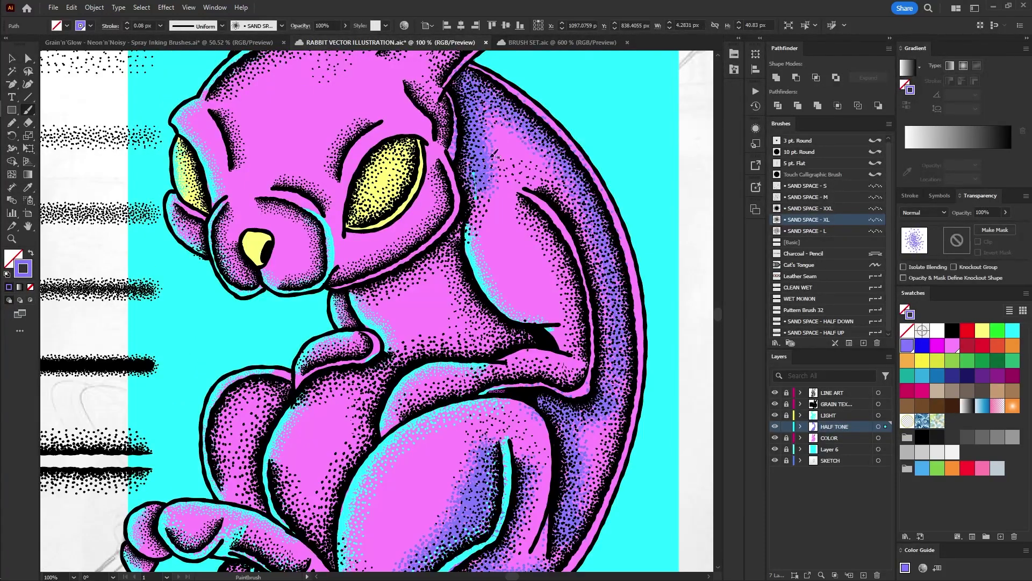
Paint violet grain across the upper back and shoulder and down the shaded side of the upper arm
mouse_move(478, 124)
left_mouse_down()
mouse_move(495, 106)
mouse_move(546, 143)
left_mouse_up()
left_click(500, 196)
left_click(512, 179)
left_click(543, 180)
left_click(513, 211)
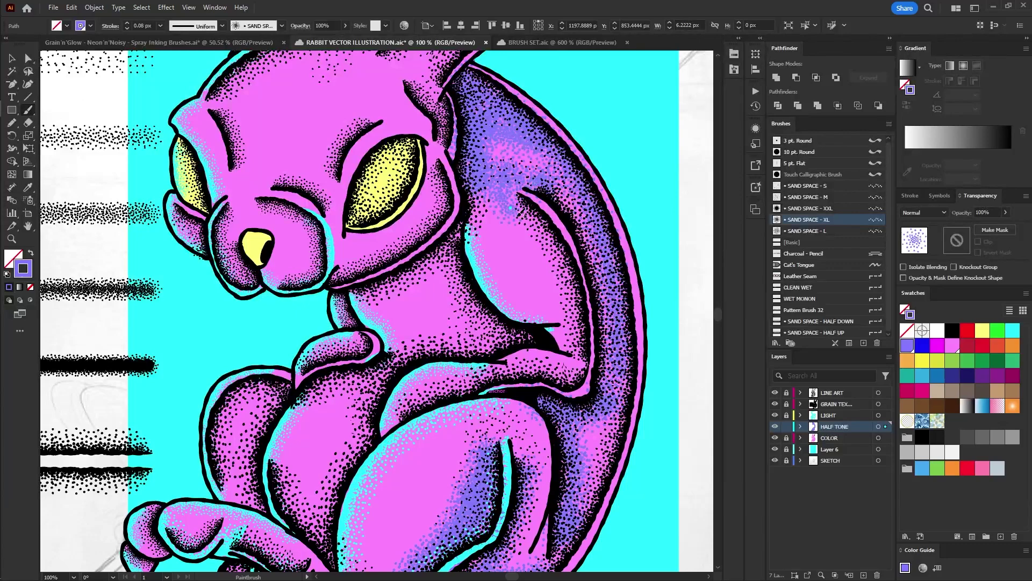
left_click_drag(514, 210, 577, 327)
left_click(546, 251)
left_click(512, 197)
left_click(579, 342)
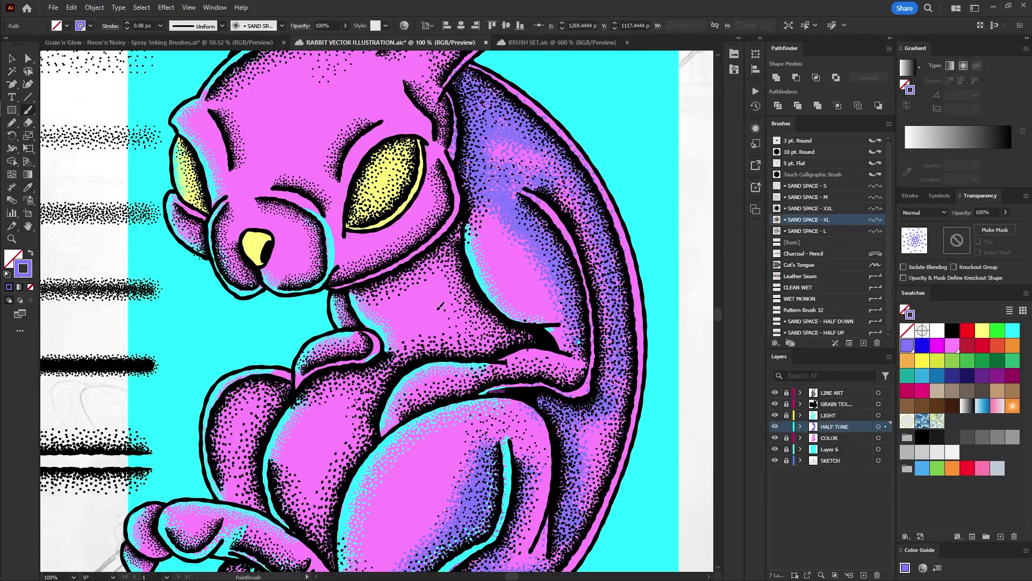
Paint violet grain on the neck and chest, the upper belly and the shaded area beside the arm
mouse_move(399, 281)
left_mouse_down()
mouse_move(435, 258)
mouse_move(452, 280)
left_mouse_up()
mouse_move(440, 274)
left_mouse_down()
mouse_move(481, 317)
mouse_move(458, 265)
left_mouse_up()
left_click_drag(367, 336, 318, 452)
left_click_drag(313, 324, 372, 321)
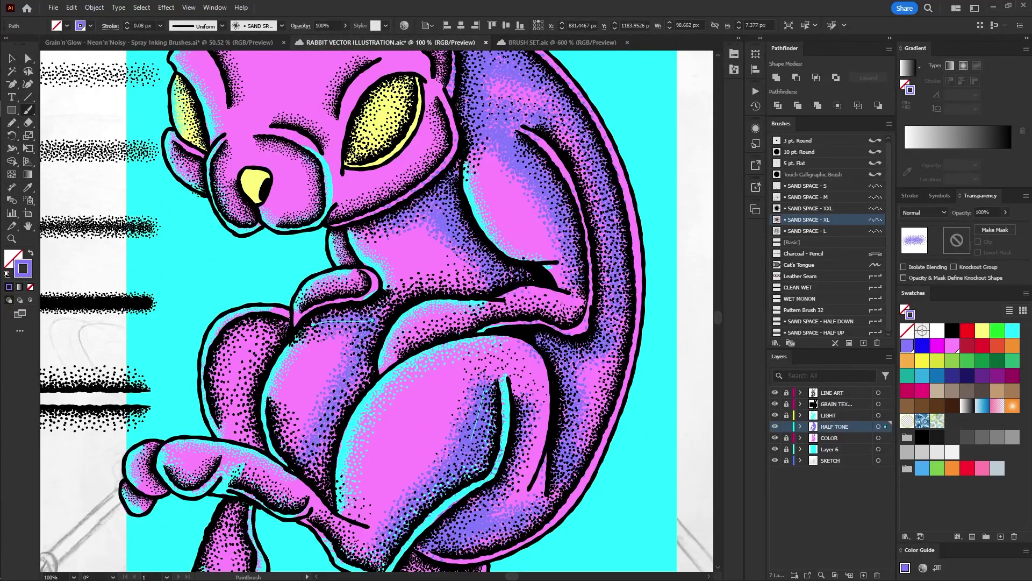
mouse_move(483, 270)
left_mouse_down()
mouse_move(392, 293)
mouse_move(490, 278)
left_mouse_up()
Paint violet grain on the far thigh, the belly's shaded edge and the raised leg
left_click_drag(270, 338, 240, 438)
left_click_drag(418, 419, 416, 368)
left_click_drag(361, 500, 326, 477)
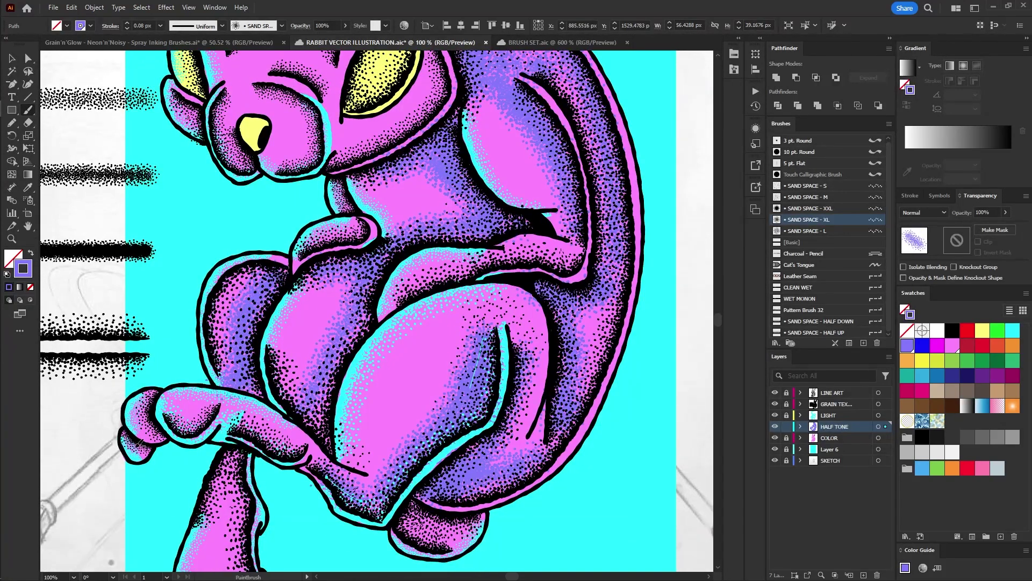
left_click_drag(268, 432, 290, 313)
mouse_move(258, 347)
left_mouse_down()
mouse_move(271, 465)
mouse_move(249, 355)
left_mouse_up()
left_click_drag(273, 468, 268, 477)
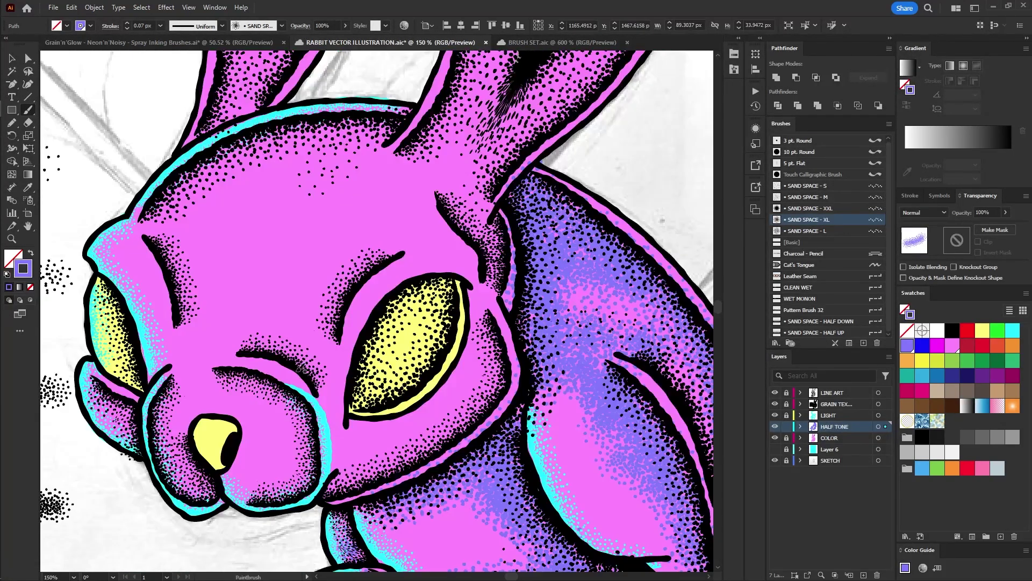
Paint violet grain around the near eye, jaw, cheek, brow and side of the forehead
left_click_drag(299, 368, 323, 345)
left_click_drag(317, 350, 342, 455)
left_click_drag(347, 466, 434, 430)
mouse_move(403, 435)
left_mouse_down()
mouse_move(479, 376)
mouse_move(454, 215)
left_mouse_up()
left_click_drag(457, 269, 347, 339)
left_click_drag(405, 284, 339, 349)
left_click_drag(438, 215, 269, 344)
left_click_drag(389, 242, 444, 232)
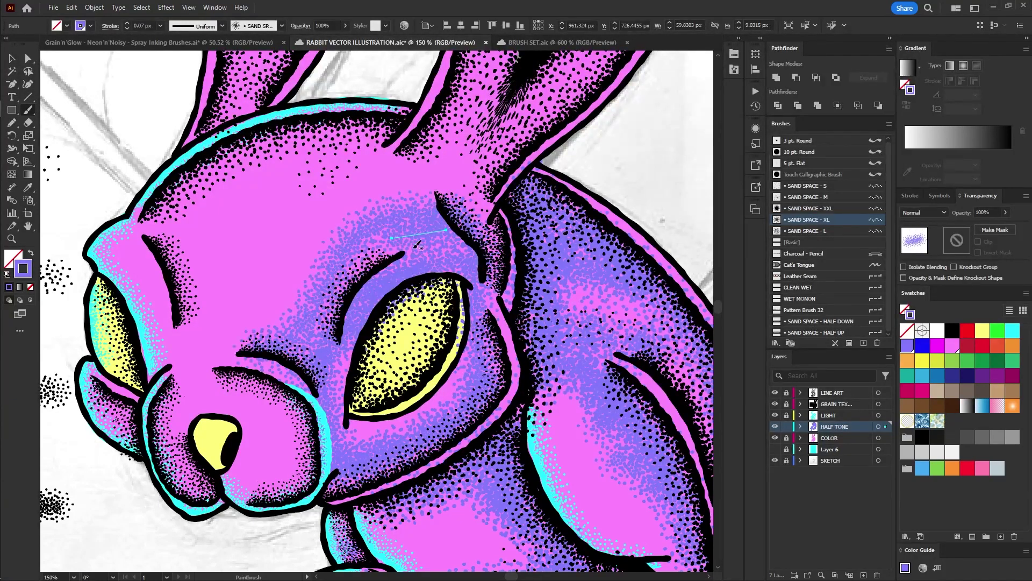
Add violet grain to the muzzle's shaded area and the base of the near ear
scroll(489, 281, "down", 1)
mouse_move(331, 363)
left_mouse_down()
mouse_move(368, 410)
mouse_move(334, 421)
left_mouse_up()
left_click_drag(286, 394, 295, 419)
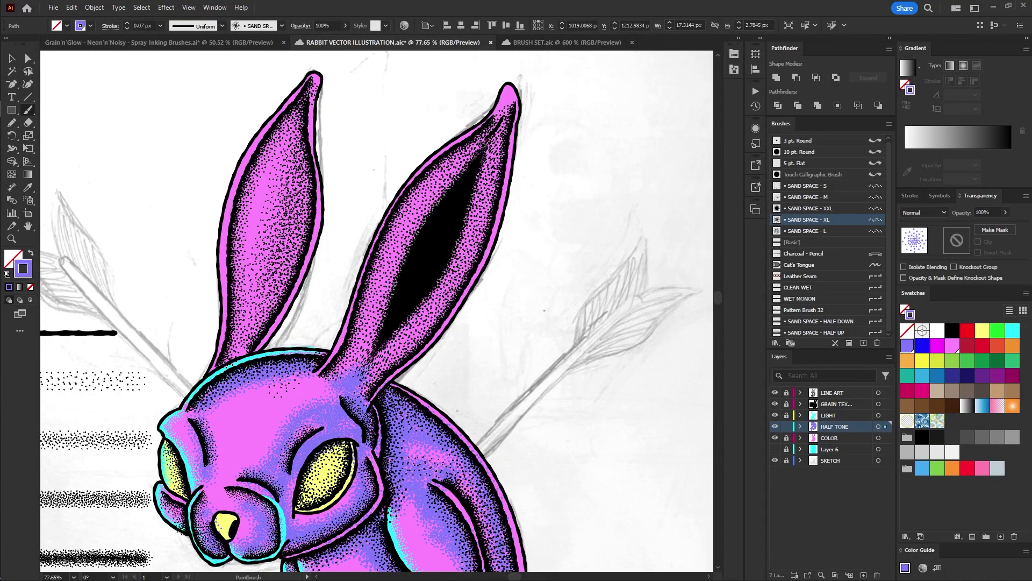
left_click_drag(354, 372, 373, 361)
Fill the far ear with the violet swatch, deselect it and add a grain stroke inside the ear
left_click(907, 345)
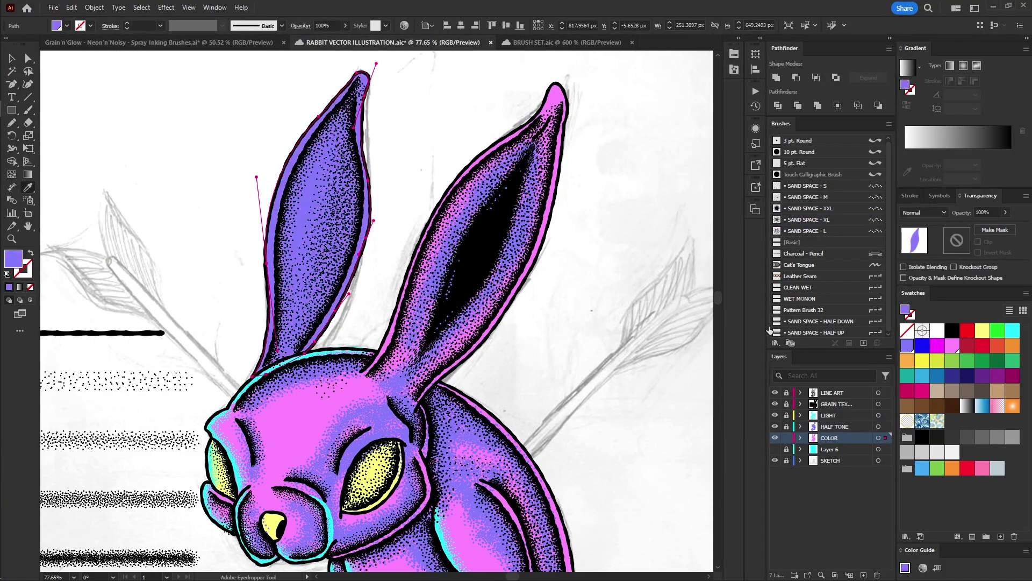
left_click(588, 344)
left_click_drag(588, 344, 604, 320)
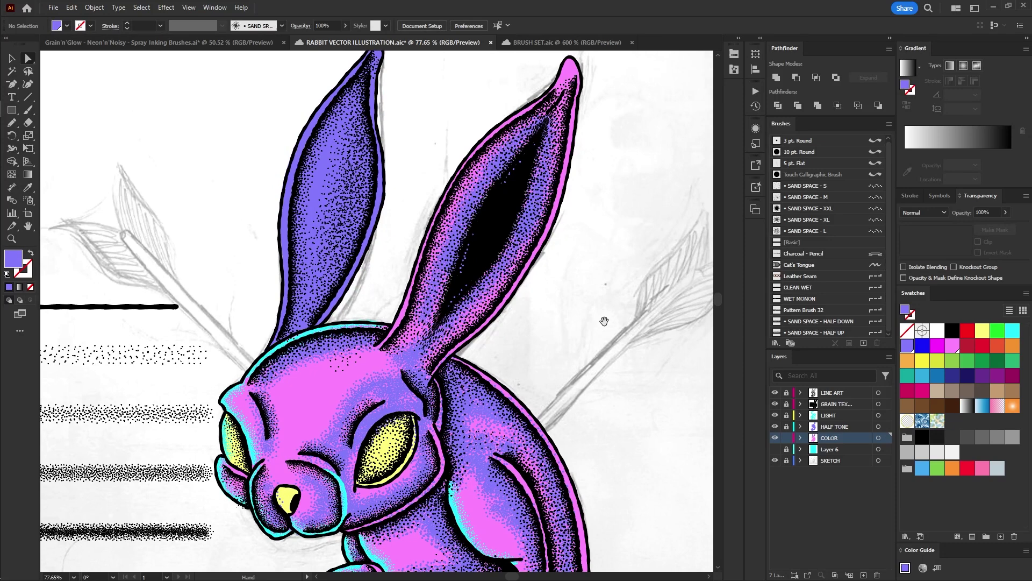
mouse_move(308, 343)
left_mouse_down()
mouse_move(373, 106)
mouse_move(318, 257)
left_mouse_up()
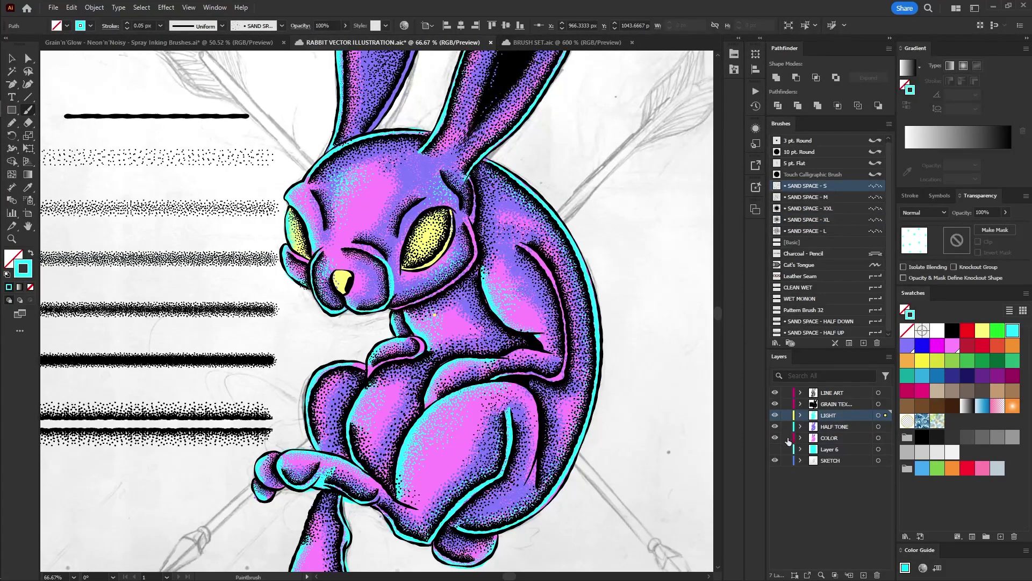
Unlock only the COLOR layer and select all of the rabbit's pink-filled body shapes
left_click(786, 438, "alt")
key("a")
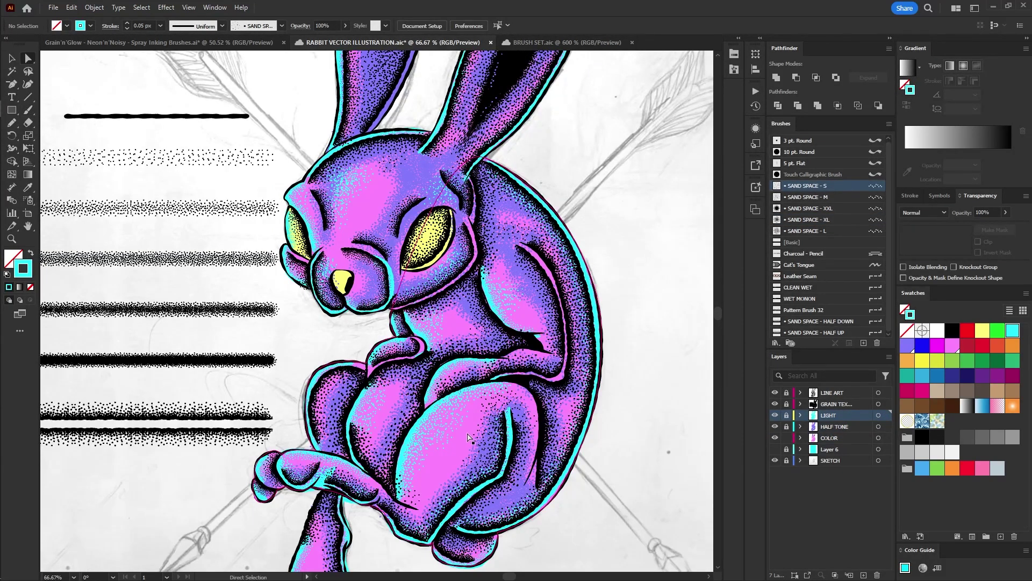
left_click(468, 436)
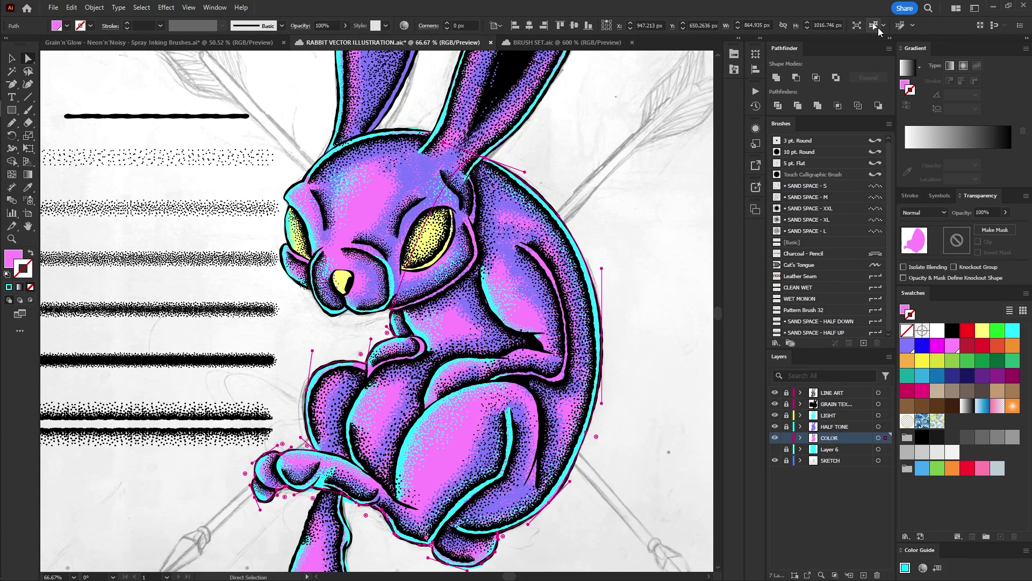
left_click(876, 27)
key("x")
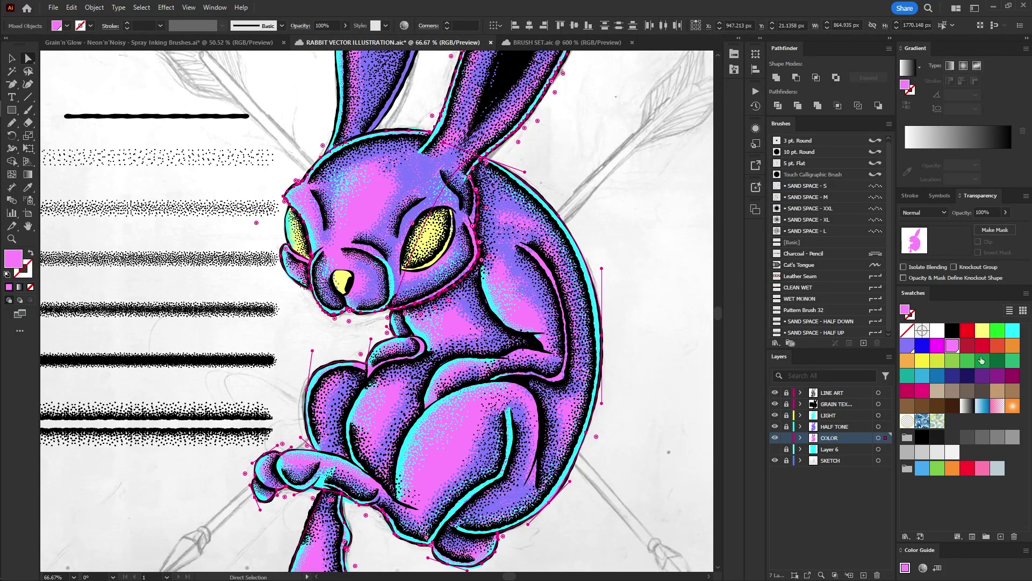
Recolor the selected body shapes blue with a new global swatch set to R=0, G=122, B=255
left_click(1001, 536)
left_click_drag(557, 177, 666, 101)
left_click(653, 187)
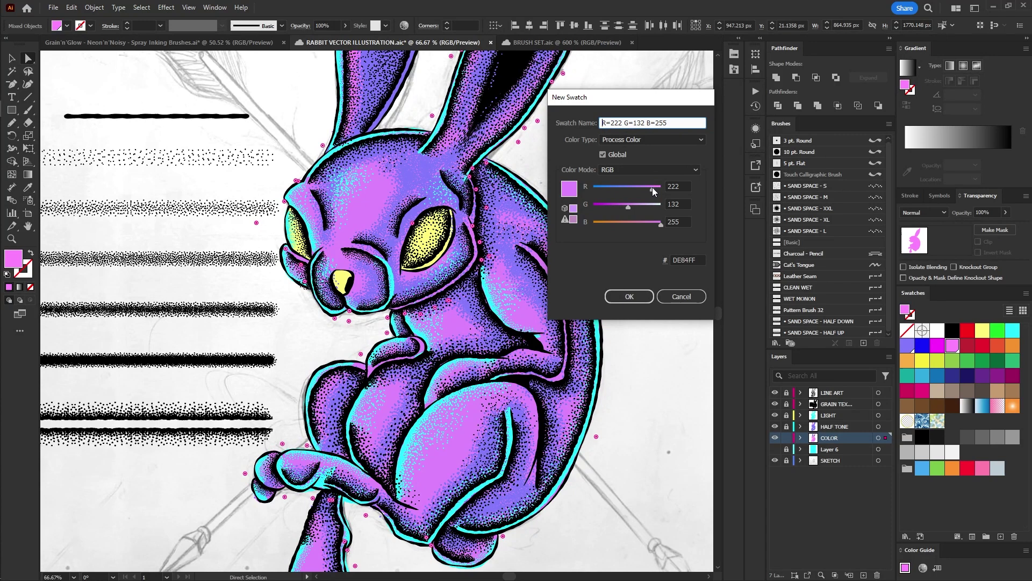
left_click_drag(647, 186, 625, 206)
left_click(612, 205)
left_click(614, 188)
left_click_drag(614, 189, 584, 191)
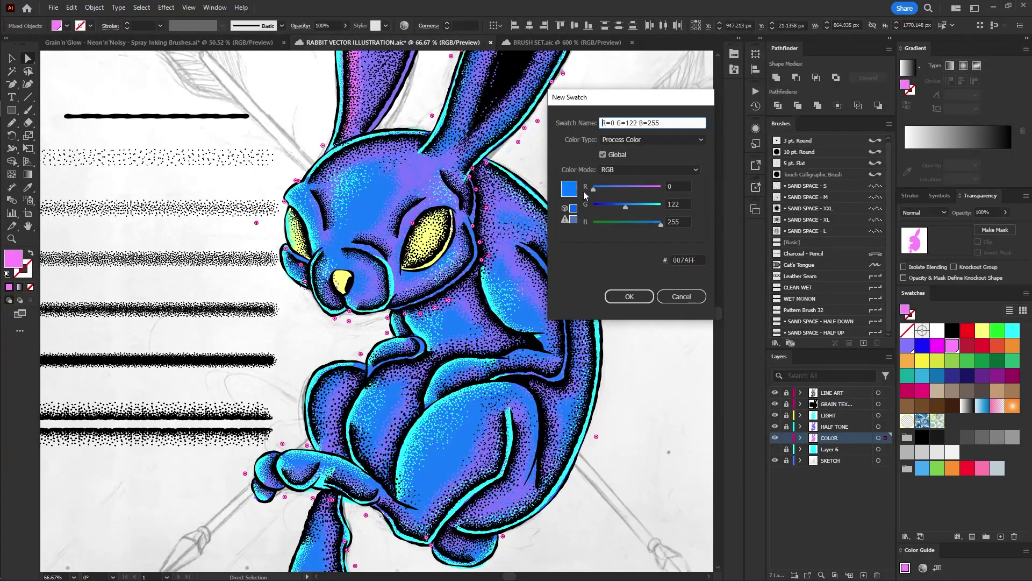
left_click(625, 296)
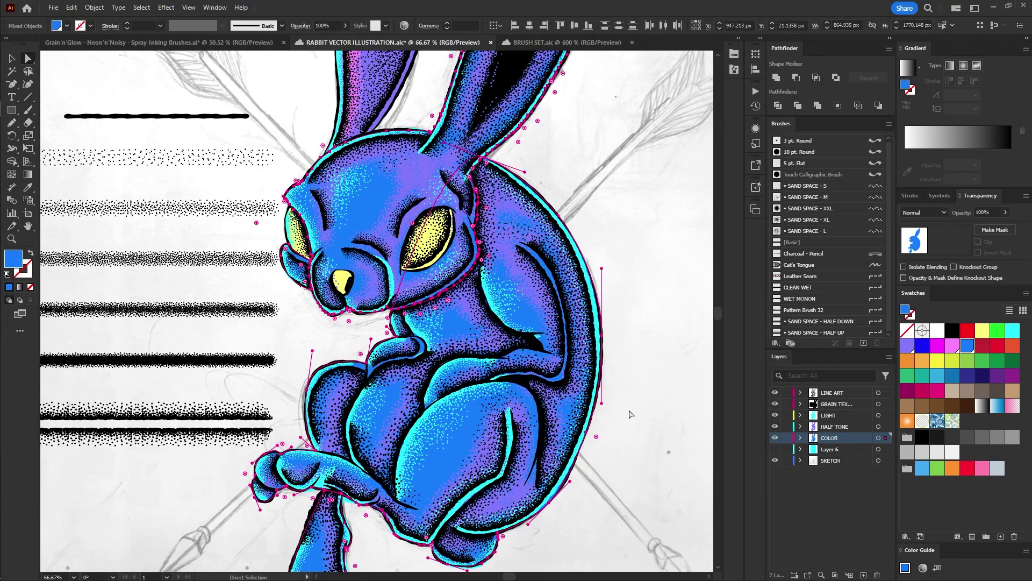
Deselect the body and select all violet grain strokes on the HALF TONE layer by matching stroke color
left_click(612, 407)
left_click(568, 402)
left_click(566, 396)
left_click(573, 387)
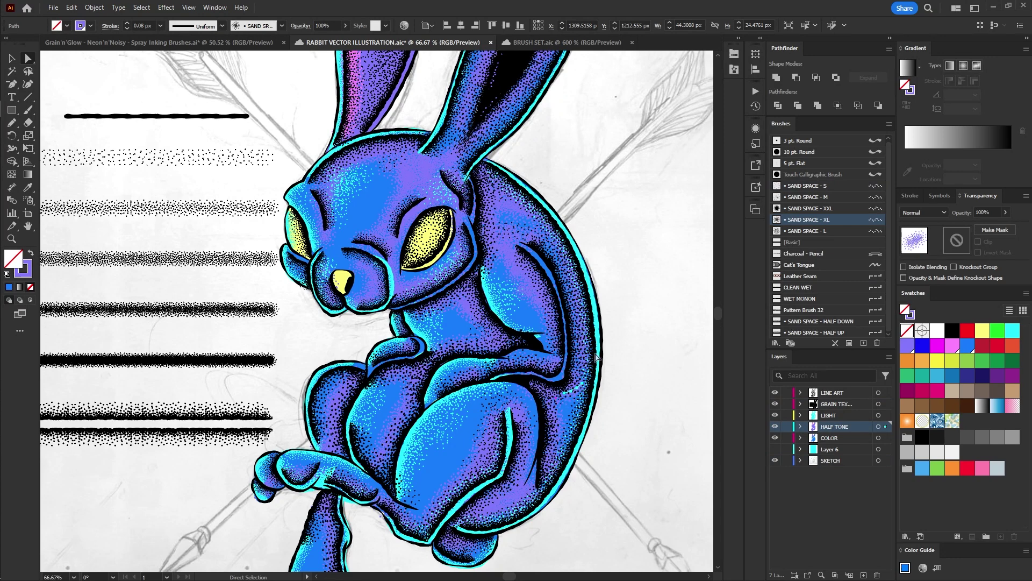
left_click(844, 25)
left_click(823, 64)
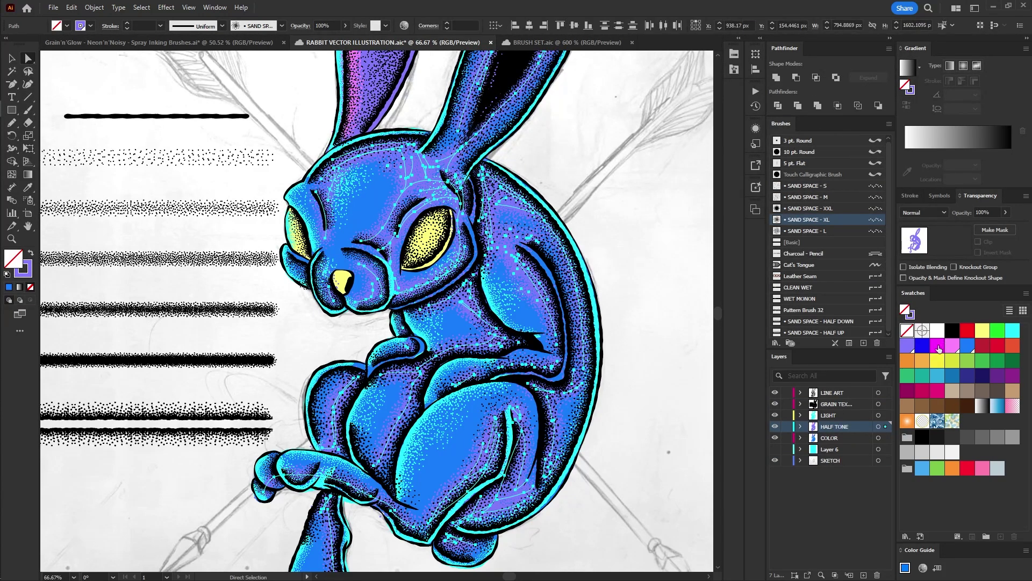
Recolor the selected halftone grain strokes deep violet with a new global RGB swatch
left_click(912, 349)
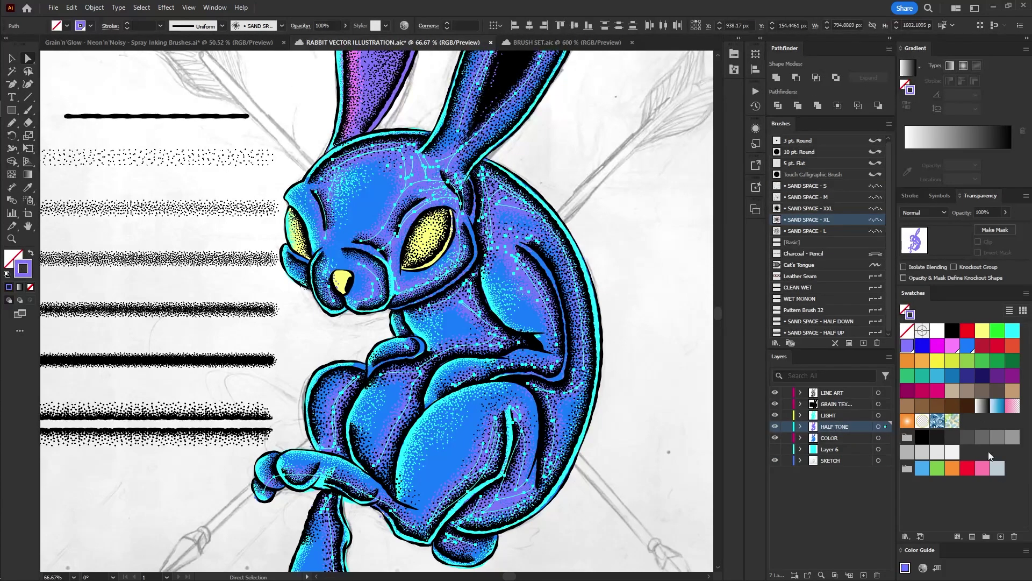
left_click(1000, 536)
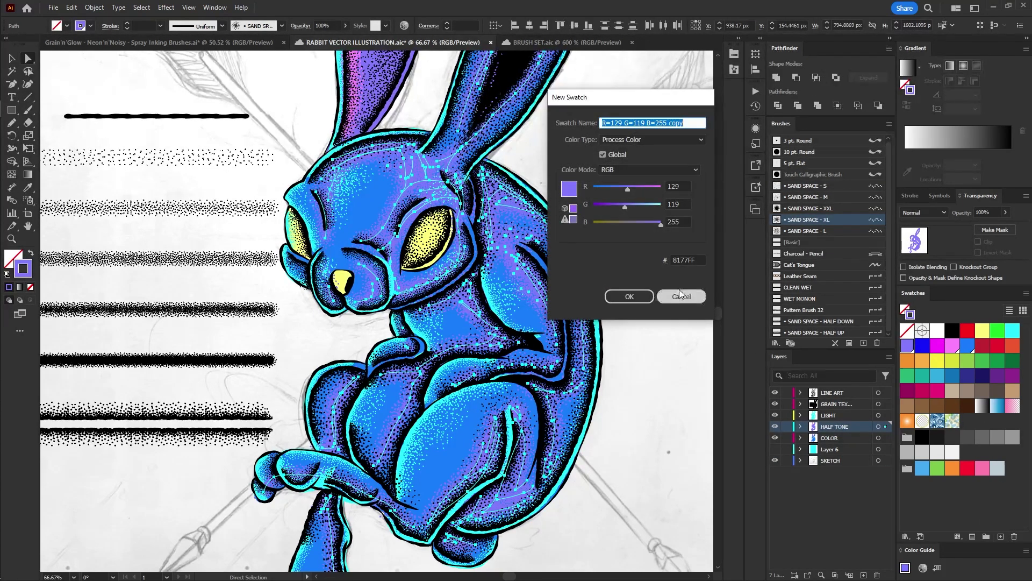
left_click(593, 187)
left_click(641, 169)
left_click(637, 208)
left_click(636, 221)
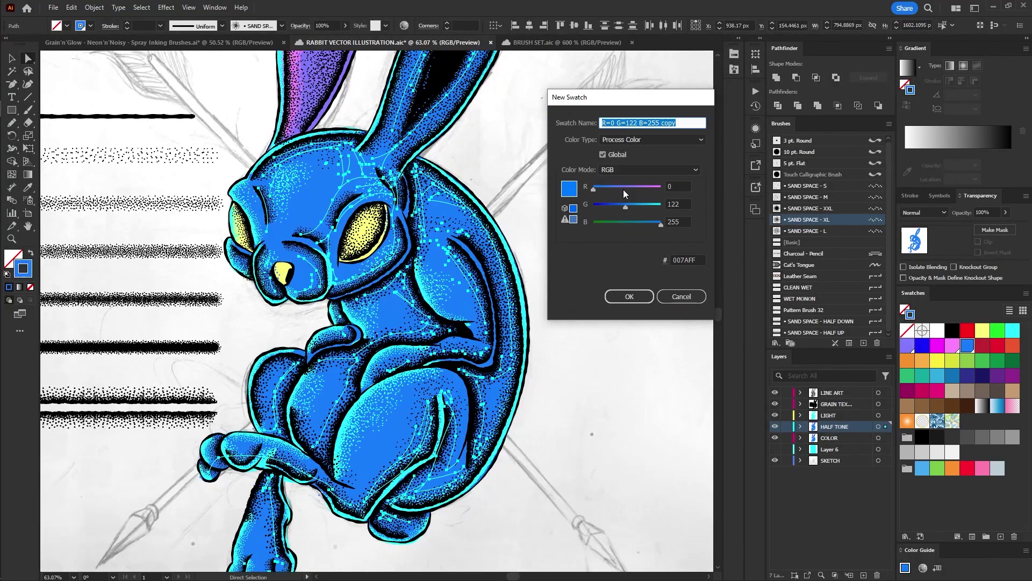
left_click_drag(624, 189, 604, 208)
left_click(627, 296)
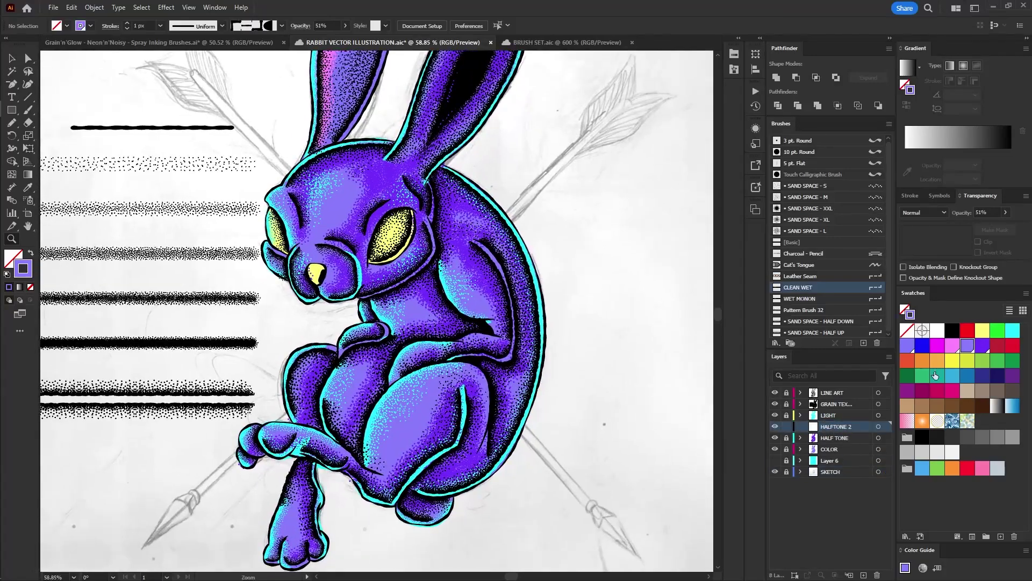
Create a pinkish-violet swatch for the SAND SPACE - XL brush and paint grain on the upper arm on the HALFTONE 2 layer
left_click(952, 345)
left_click(808, 219)
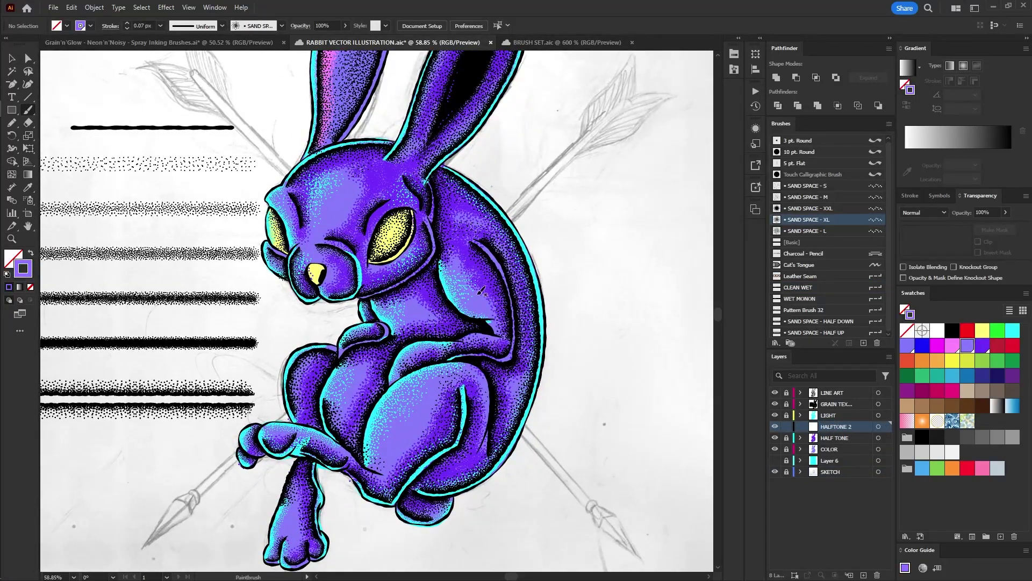
left_click(628, 296)
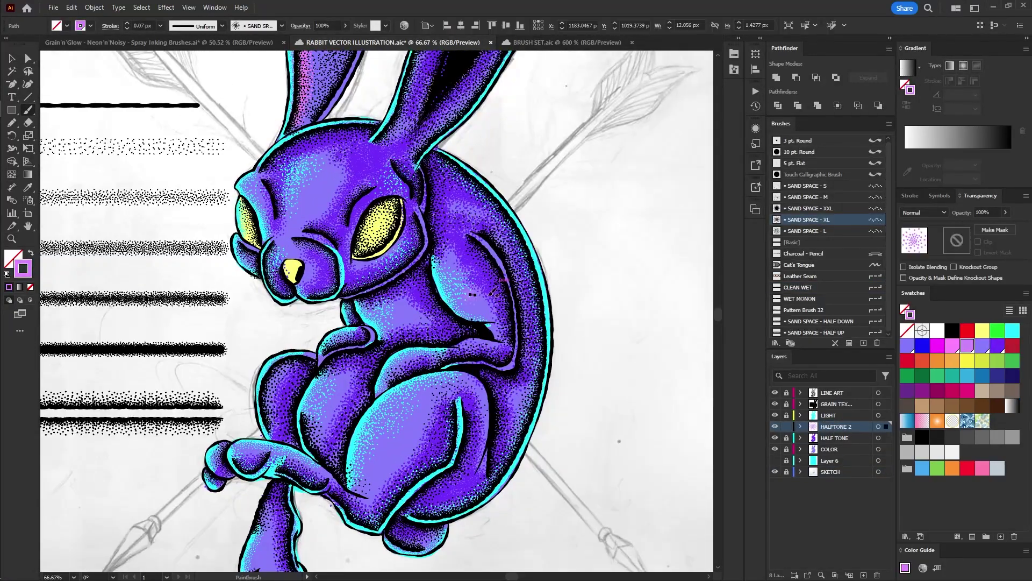
left_click_drag(450, 261, 490, 308)
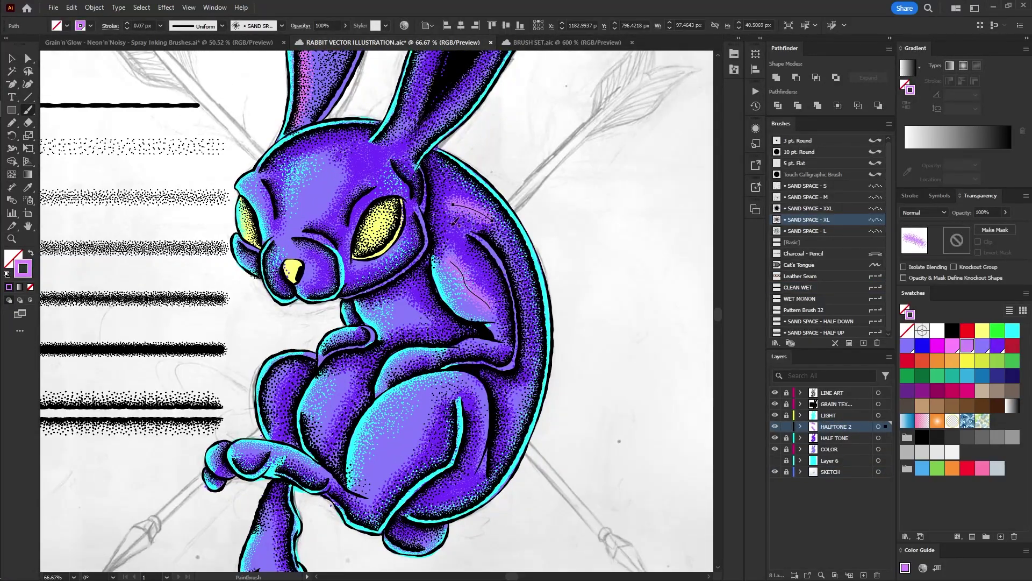
Paint pinkish-violet SAND SPACE - XL grain on the forehead, snout bridge, thigh and bent knee
left_click_drag(336, 158, 340, 167)
left_click_drag(342, 155, 321, 169)
left_click_drag(270, 217, 273, 221)
left_click_drag(410, 393, 413, 410)
mouse_move(471, 388)
left_mouse_down()
mouse_move(474, 416)
mouse_move(391, 482)
left_mouse_up()
left_click(358, 479)
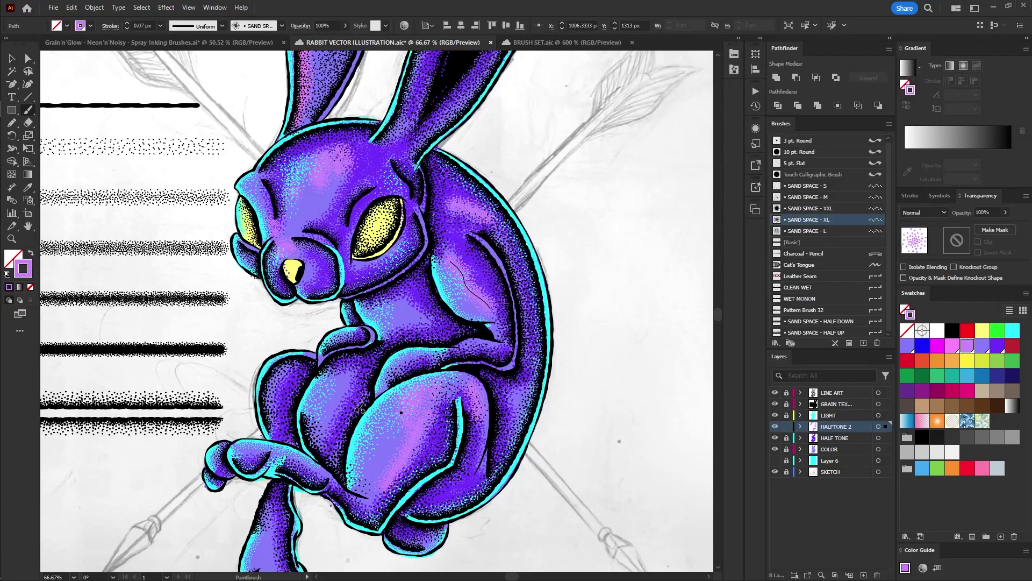
left_click(347, 455)
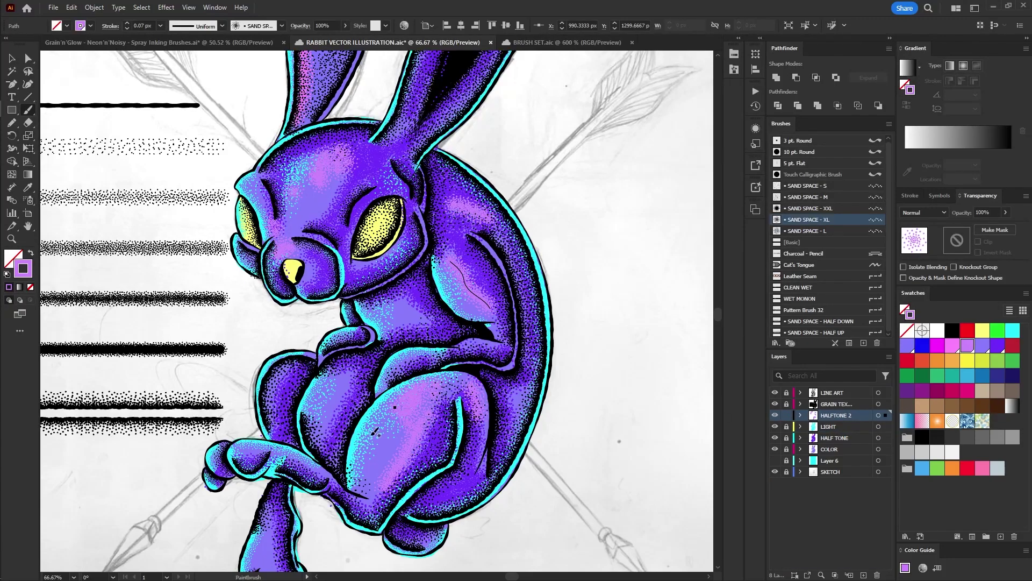
left_click(332, 377)
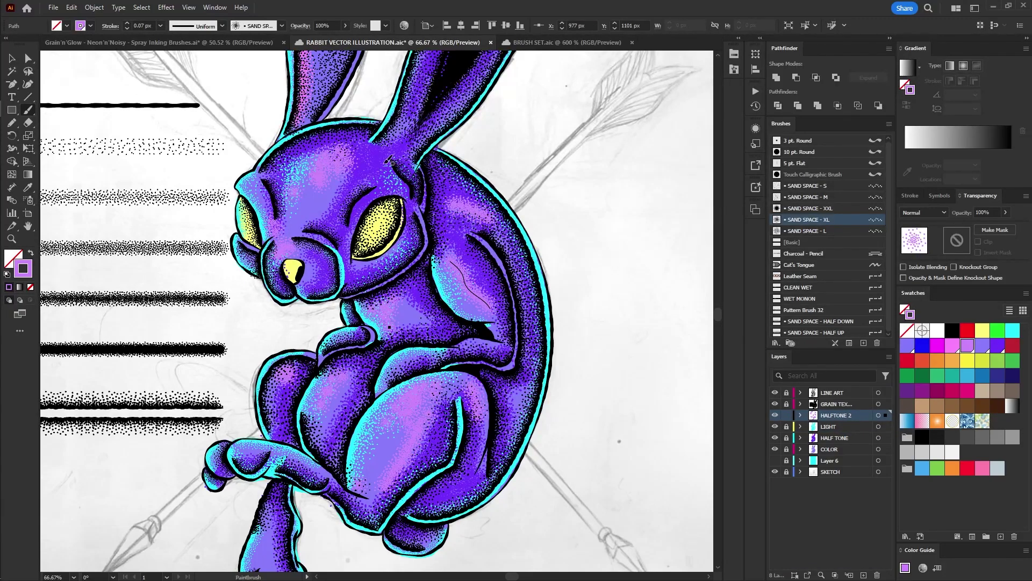
Add pinkish-violet grain dabs to the torso, thigh, back and face
scroll(402, 371, "down", 2)
left_click(396, 391)
left_click(448, 332)
left_click(459, 141)
left_click(450, 142)
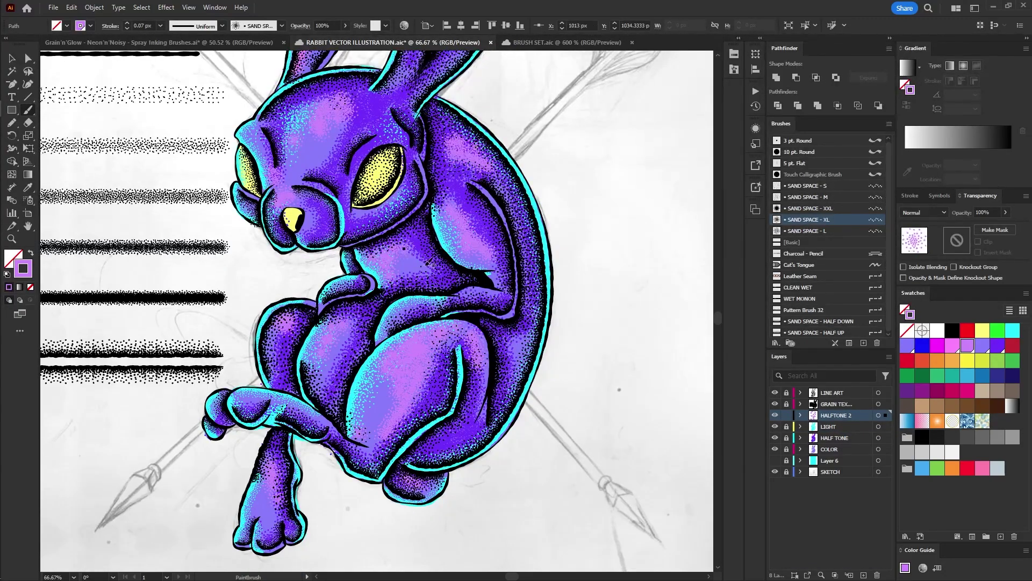
scroll(377, 177, "up", 3)
left_click(298, 205)
Paint pinkish-violet grain strokes along the near ear and at its base
scroll(323, 177, "up", 3)
key("ctrl+minus")
left_click_drag(422, 194, 433, 172)
left_click_drag(430, 177, 465, 108)
left_click_drag(438, 231, 472, 173)
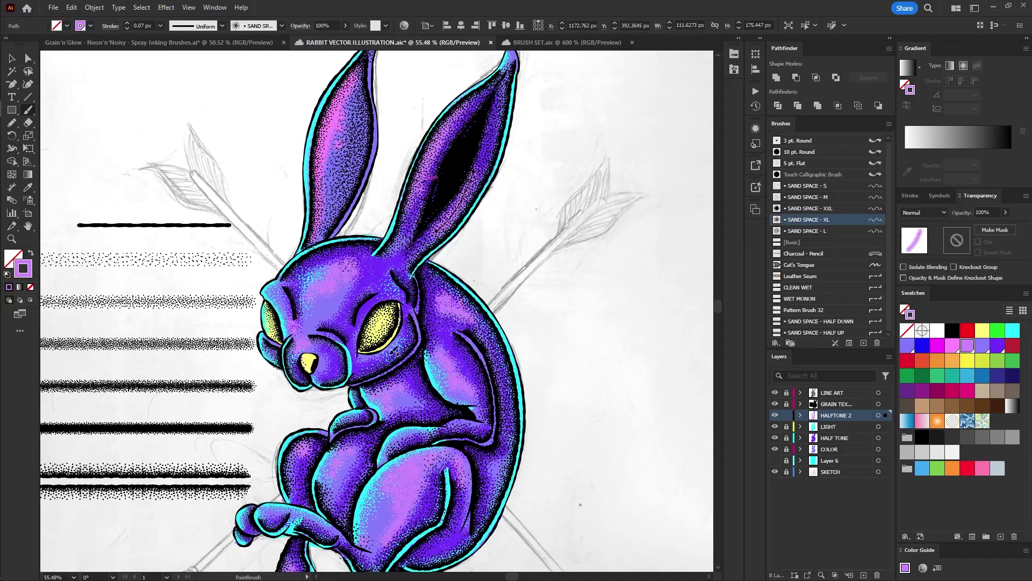
left_click(402, 263)
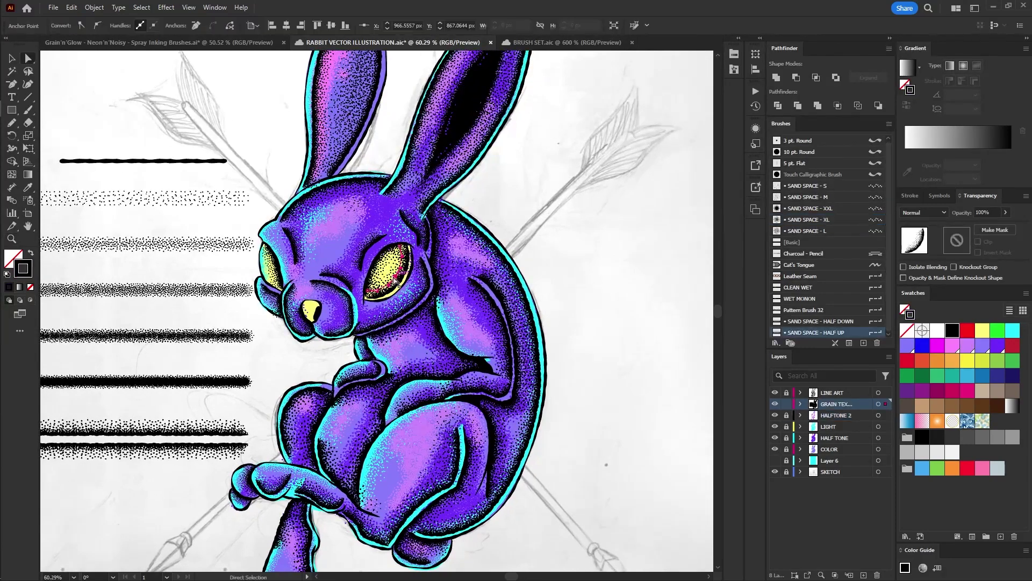
Sample the pinkish-violet grain stroke on the upper arm and ready the Paintbrush with its color and brush
key("i")
left_click(485, 322)
key("ctrl+z")
left_click(486, 321)
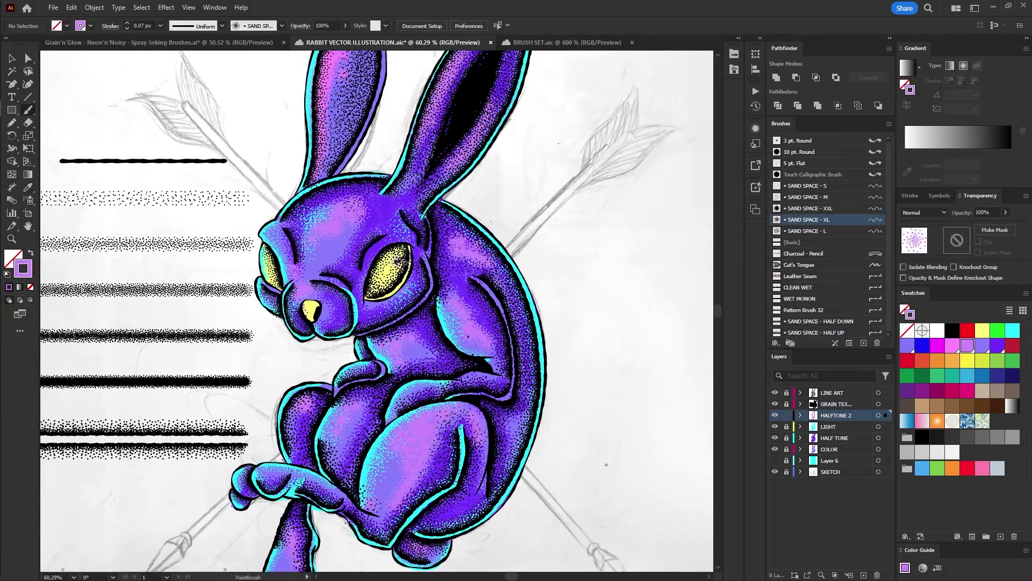
key("b")
Move the HALFTONE 2 layer below LIGHT, lock it and unlock the LIGHT layer
left_click_drag(851, 415, 851, 433)
left_click(786, 427)
left_click(786, 415)
Add cyan SAND SPACE - XL grain highlights to the eyes and face on the LIGHT layer
left_click(441, 307, "ctrl")
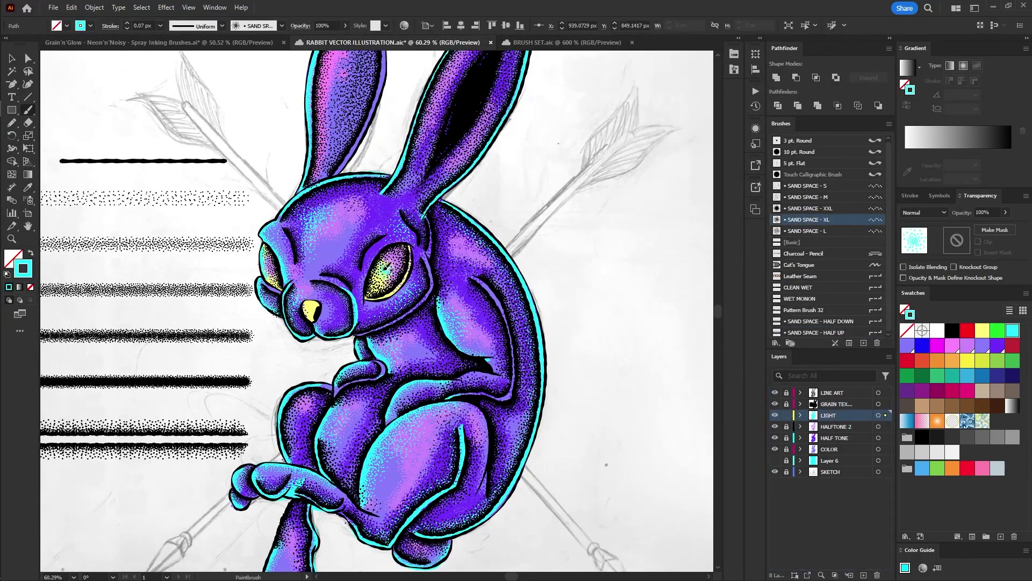
left_click(380, 273)
scroll(380, 273, "down", 2)
key("i")
scroll(336, 279, "up", 1)
left_click(236, 177)
key("b")
mouse_move(336, 280)
left_mouse_down()
mouse_move(359, 294)
mouse_move(346, 279)
left_mouse_up()
left_click(1012, 330)
left_click(366, 293)
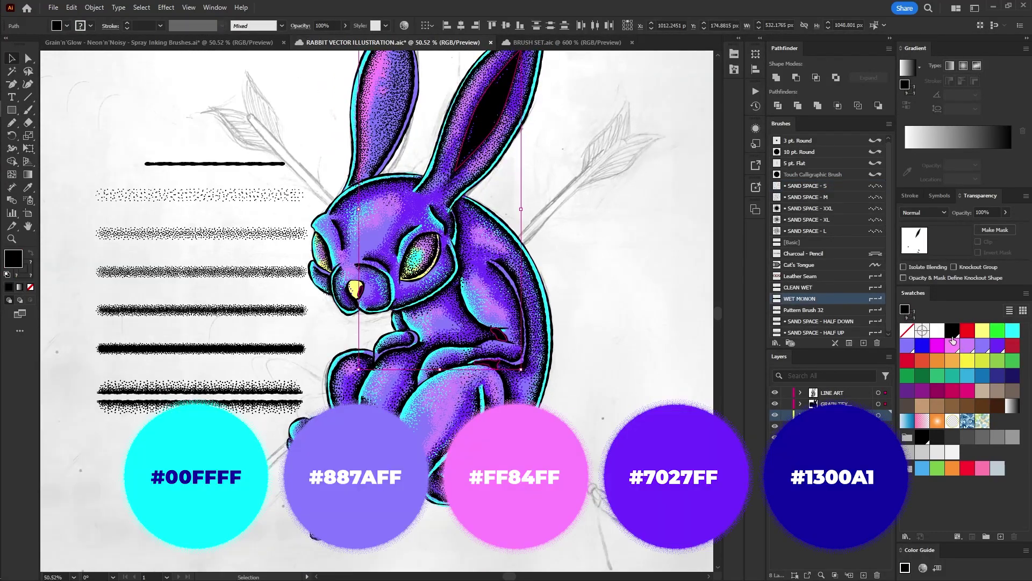
Apply the global Black swatch to the selected black shapes, deselect them and change the swatch to dark navy blue
left_click(953, 332)
left_click(545, 329)
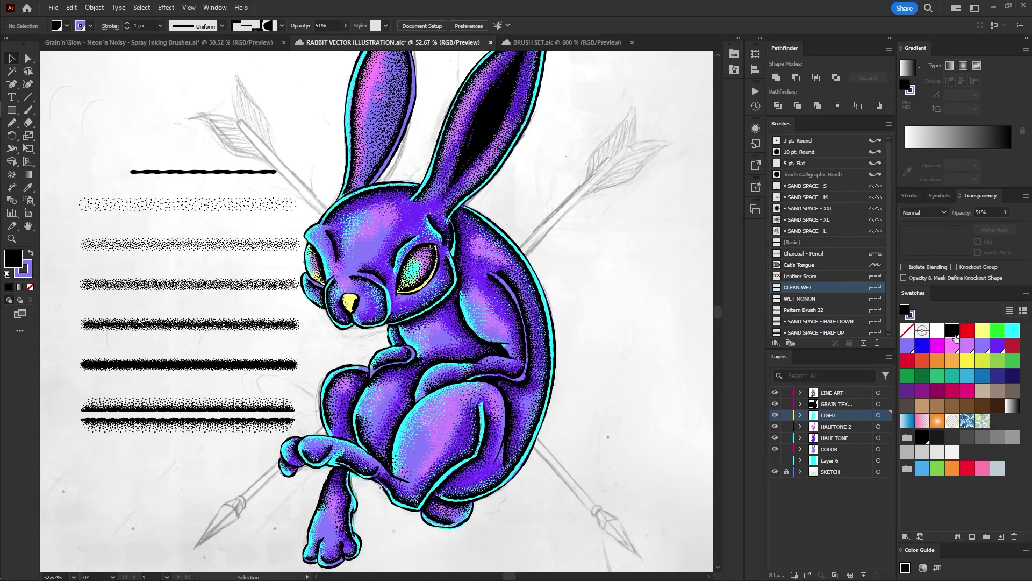
double_click(950, 333)
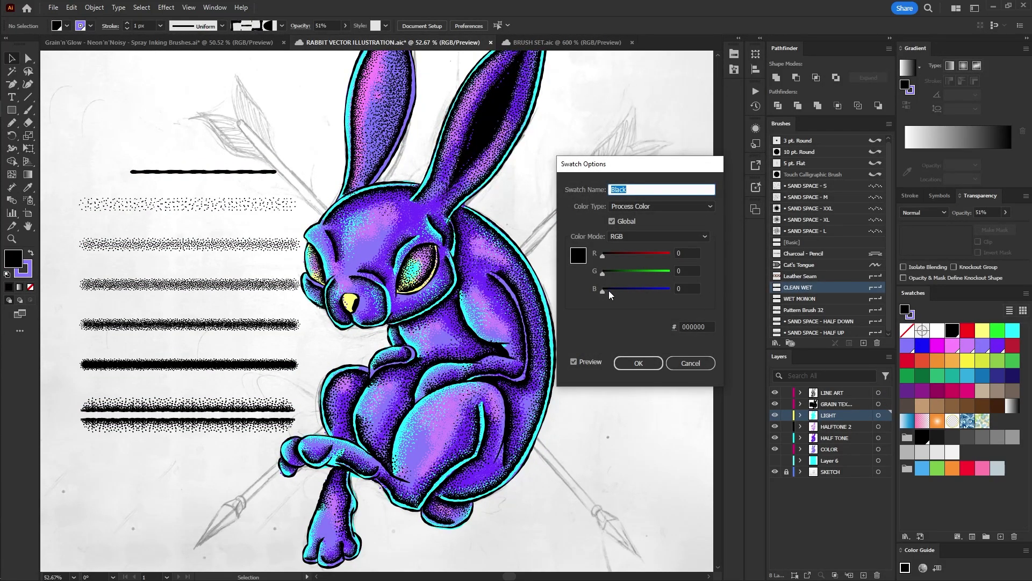
left_click_drag(609, 290, 621, 290)
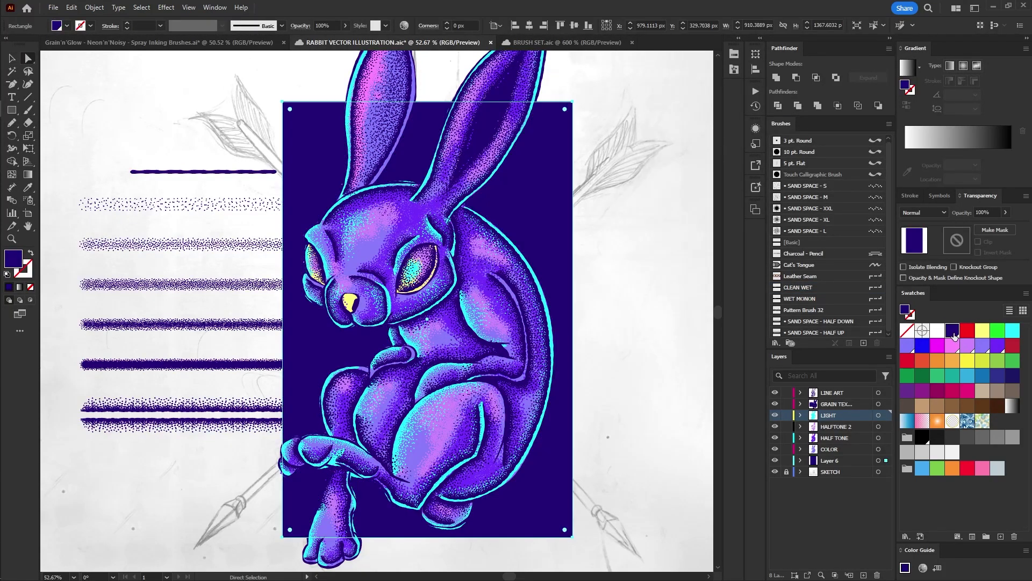
Round the corners of the navy background rectangle fully and give it a SAND SPACE - HALF UP grain edge
left_click_drag(428, 101, 429, 156)
key("i")
left_click(246, 405)
key("v")
left_click_drag(295, 169, 652, 353)
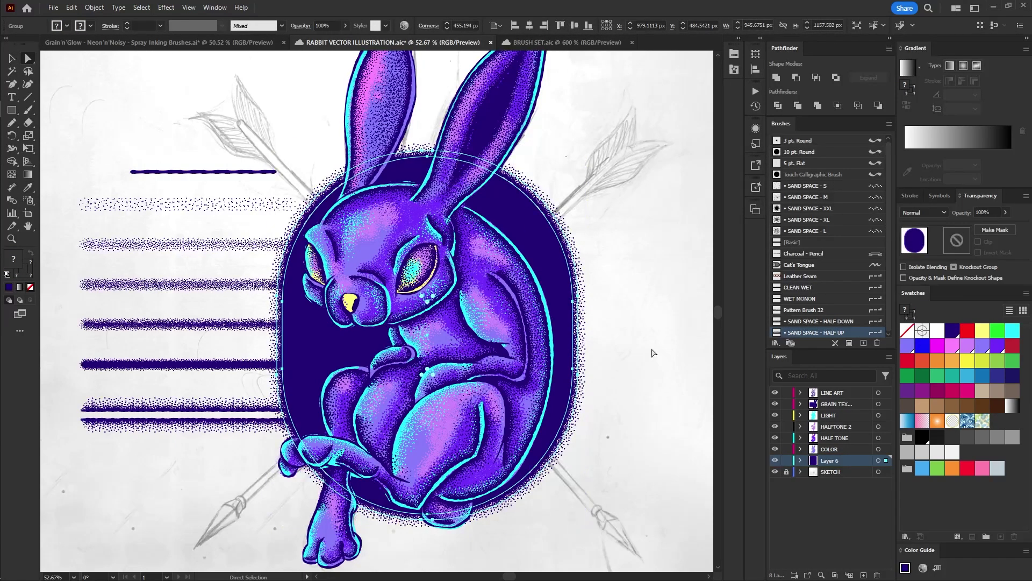
left_click(655, 270)
left_click(204, 186)
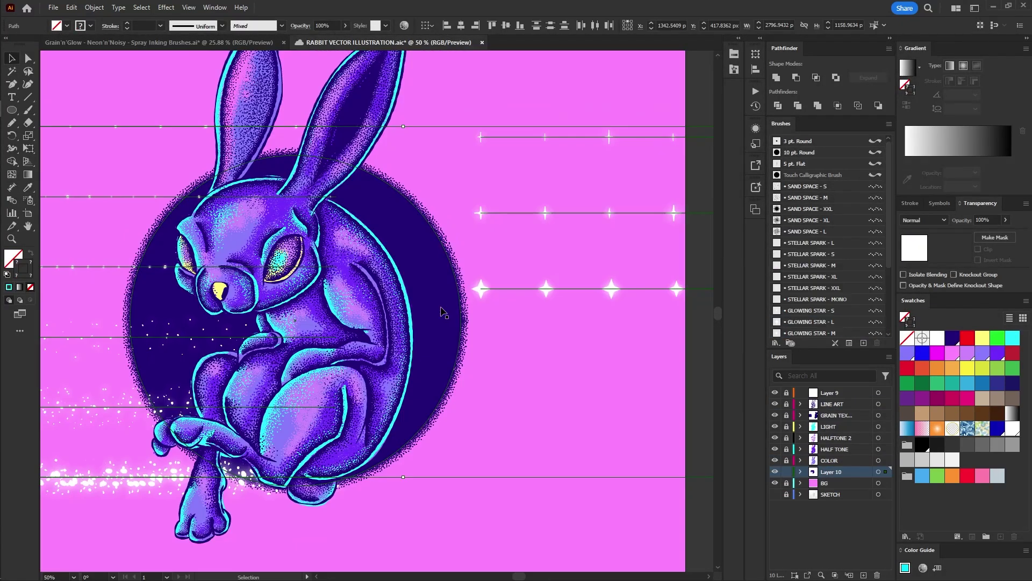
Scale down the selected star and sparkle brush samples and move them up beside the rabbit's ears
left_click_drag(453, 296, 454, 303)
left_click_drag(404, 134, 410, 200)
mouse_move(469, 236)
left_mouse_down()
mouse_move(485, 252)
mouse_move(585, 245)
left_mouse_up()
mouse_move(311, 345)
left_mouse_down()
mouse_move(150, 181)
mouse_move(123, 119)
left_mouse_up()
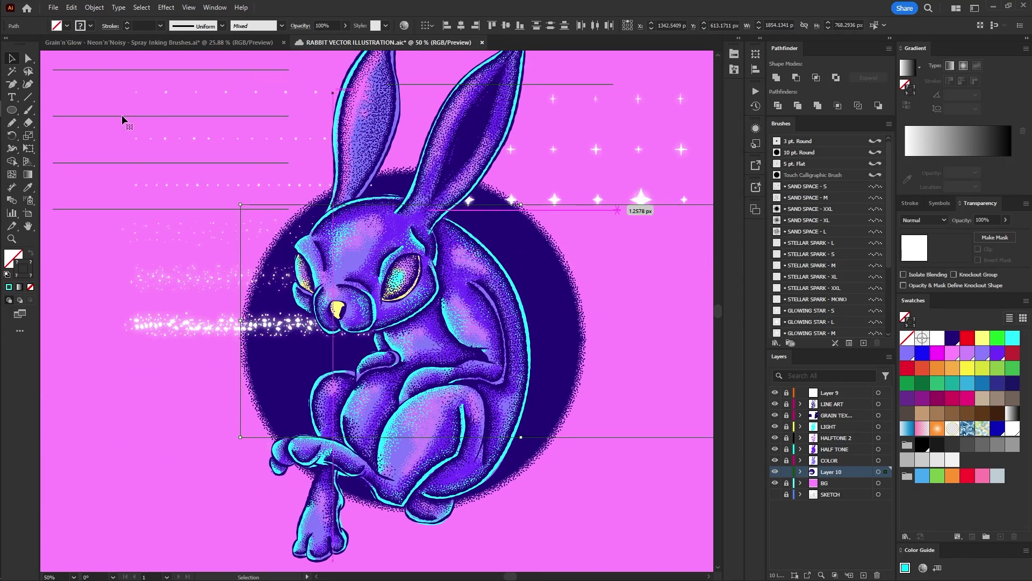
left_click(607, 234)
mouse_move(606, 238)
left_mouse_down()
mouse_move(622, 299)
mouse_move(611, 325)
left_mouse_up()
Pick up the STELLAR SPARK - XL brush from its sample line and paint sparkles behind the back and below the chin
left_click(256, 204)
left_click(256, 247)
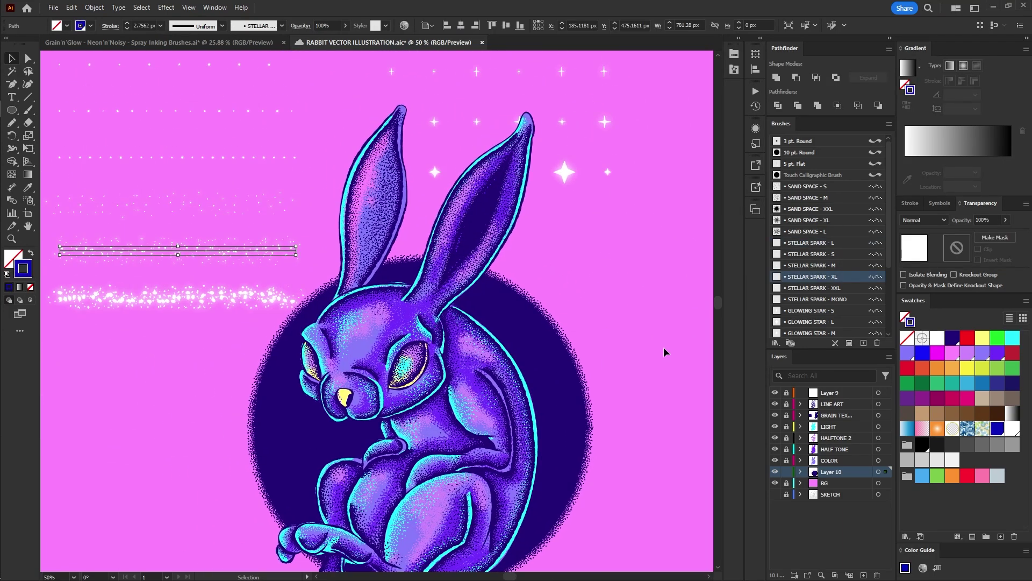
left_click(663, 350)
key("b")
left_click_drag(528, 372, 537, 326)
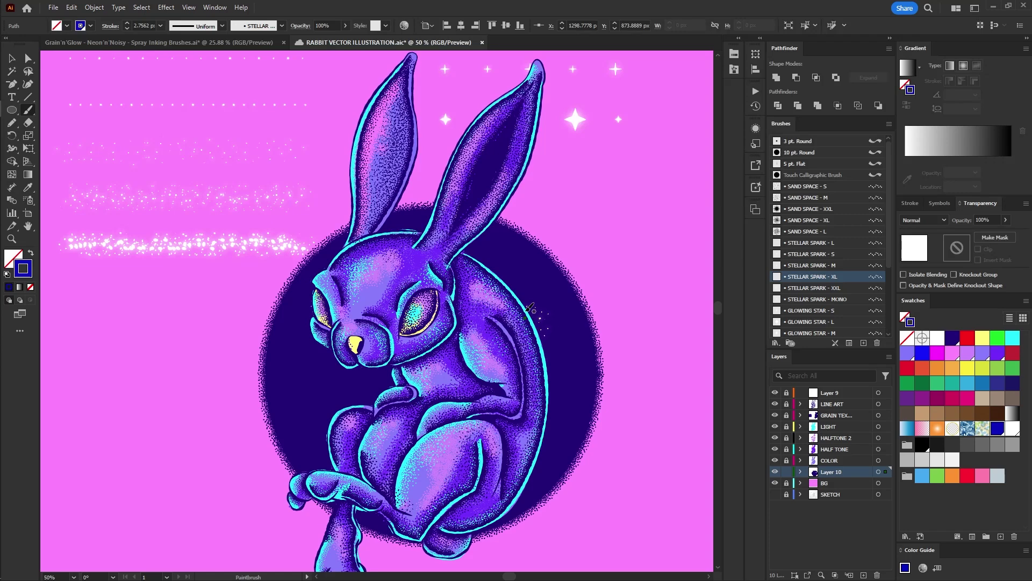
left_click_drag(364, 401, 394, 371)
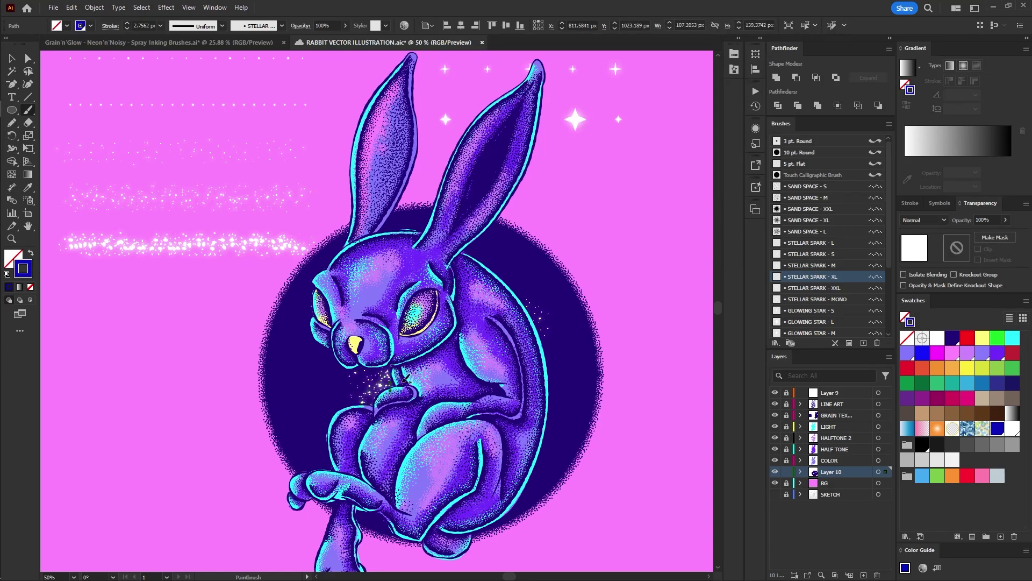
Paint more STELLAR SPARK - XL sparkles along the lower back and beneath the snout
key("ctrl+equal")
mouse_move(592, 299)
left_mouse_down()
mouse_move(588, 434)
mouse_move(521, 522)
left_mouse_up()
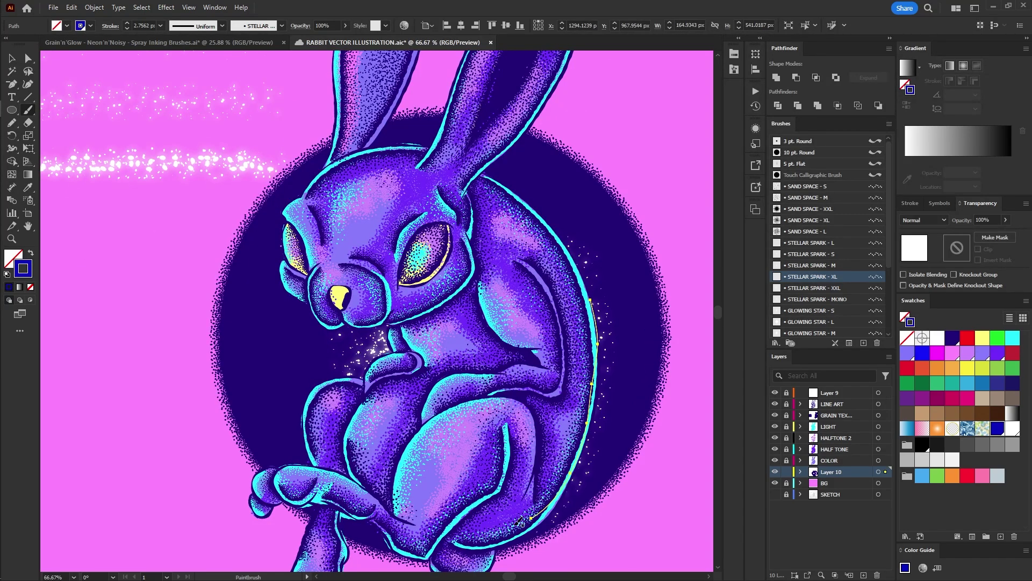
left_click_drag(598, 400, 590, 436)
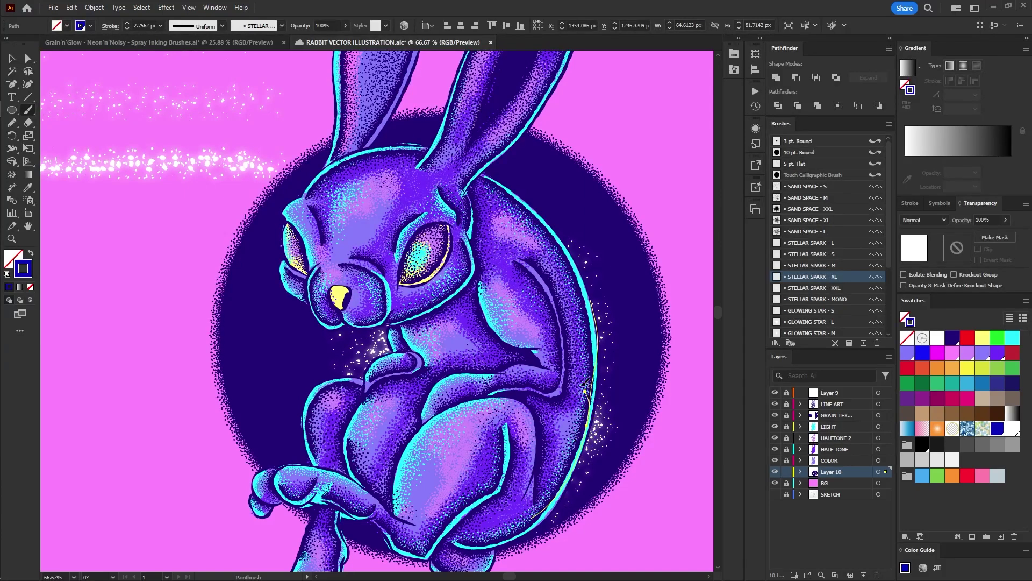
left_click_drag(584, 387, 588, 417)
left_click_drag(347, 323, 302, 295)
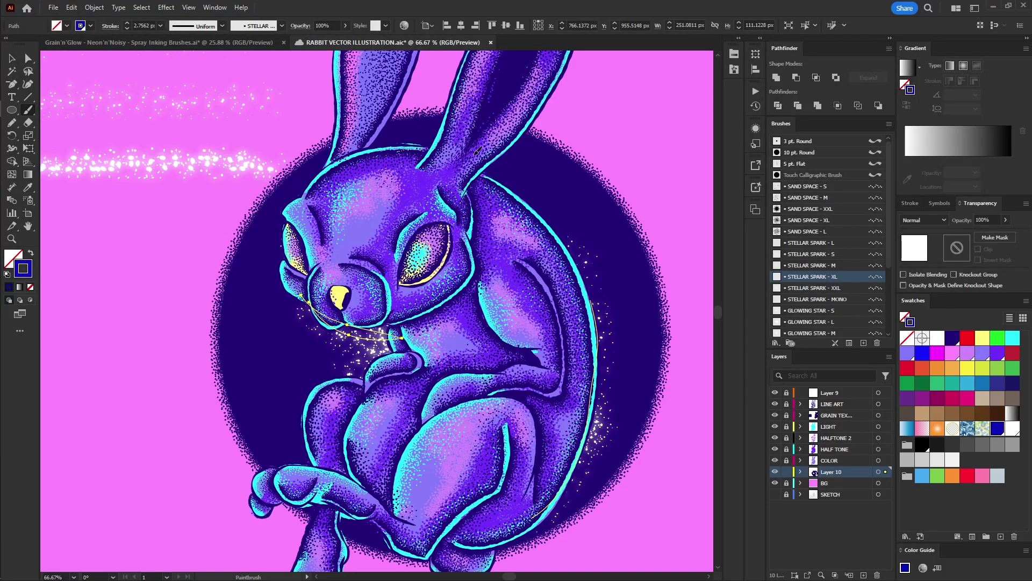
Paint STELLAR SPARK - XL sparkles between the ears and along the upper back
left_click_drag(475, 154, 510, 191)
mouse_move(399, 151)
left_mouse_down()
mouse_move(437, 144)
mouse_move(519, 195)
left_mouse_up()
left_click_drag(564, 241, 493, 177)
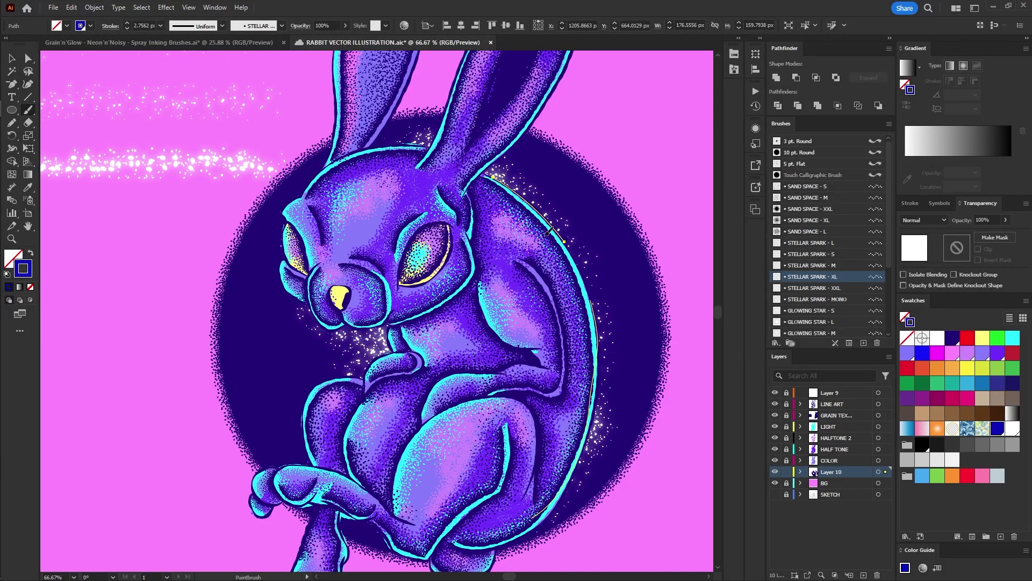
left_click(549, 231)
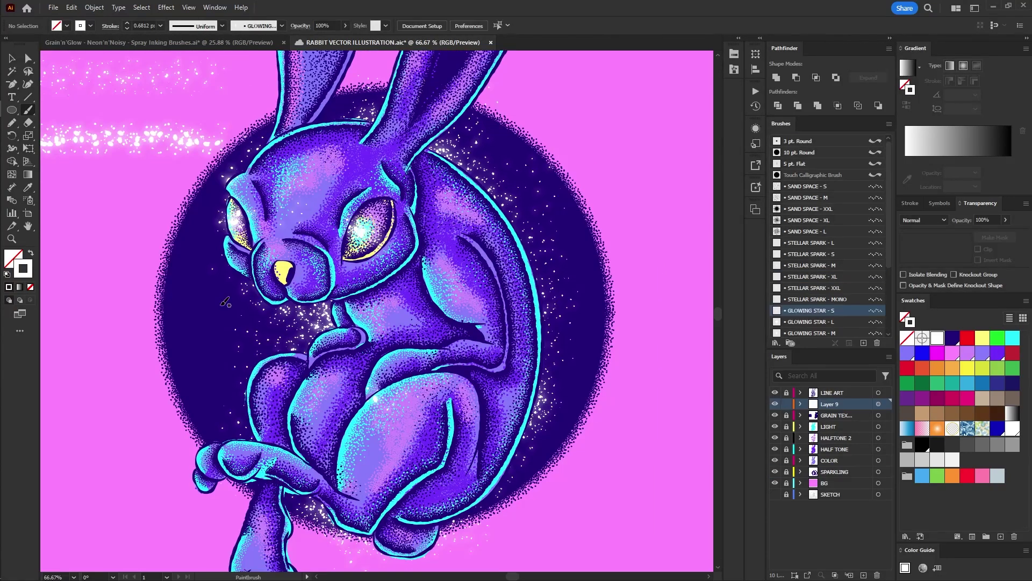
Place single white GLOWING STAR - S stars around the rabbit on Layer 9
left_click(233, 311)
left_click(570, 267)
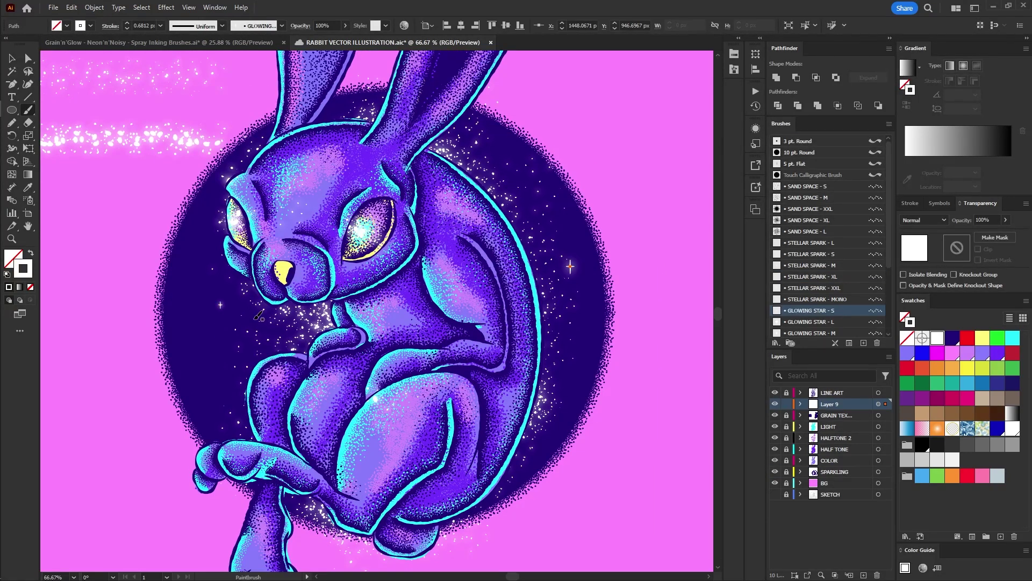
left_click(253, 319)
left_click(374, 219)
left_click(203, 390)
left_click(198, 392)
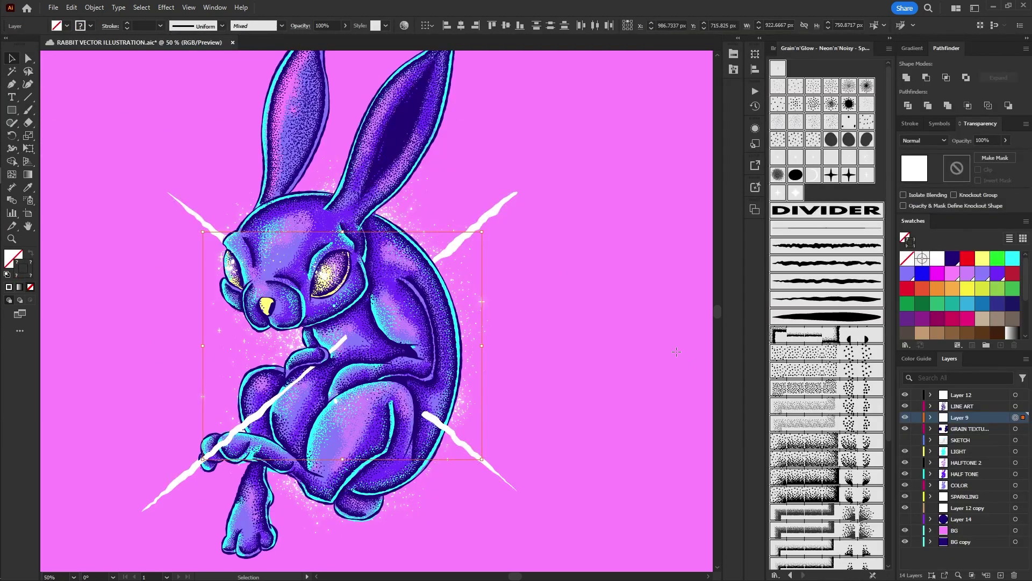
Deselect the stars, then select and lock the pink background
left_click(533, 232)
key("ctrl+shift+a")
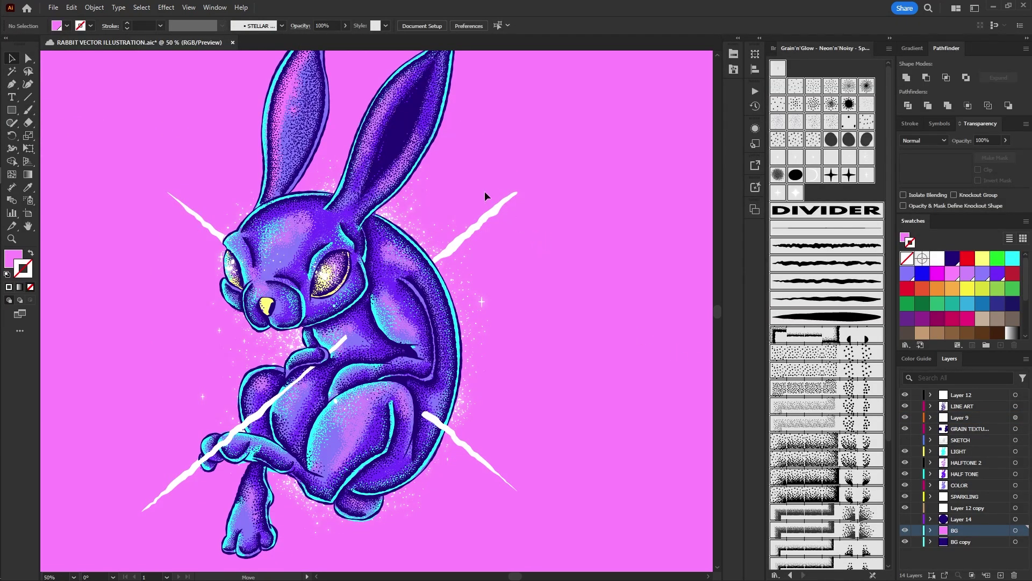
left_click_drag(551, 255, 483, 186)
key("ctrl+2")
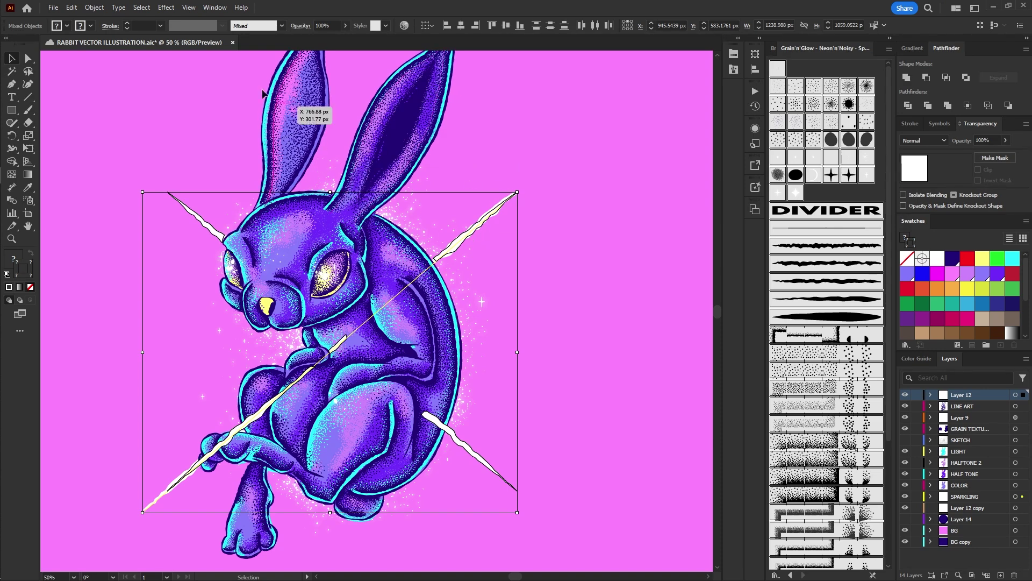
Apply an Outer Glow effect in Normal mode with a white glow colour to the selected arrow strokes
left_click(166, 8)
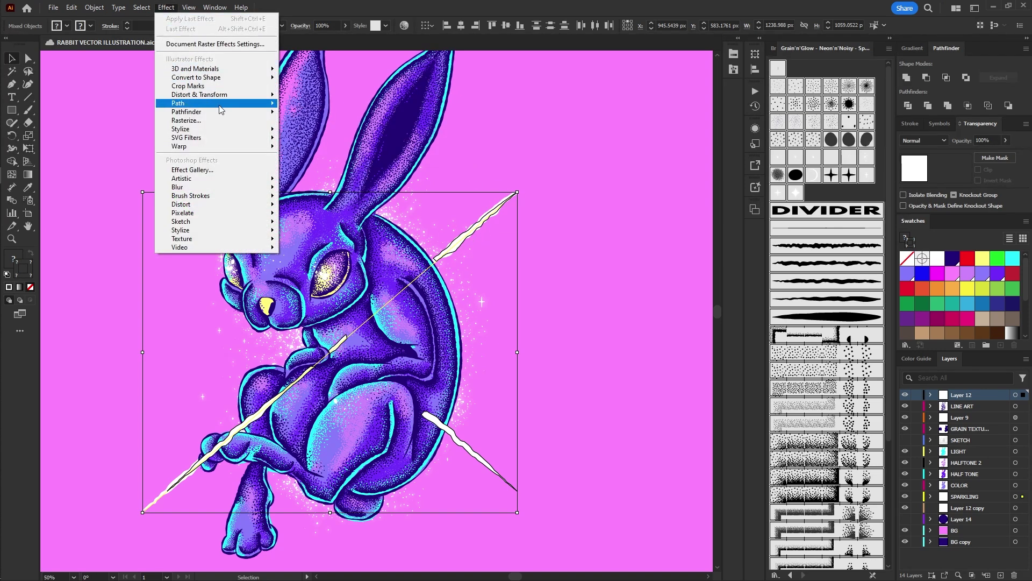
mouse_move(223, 129)
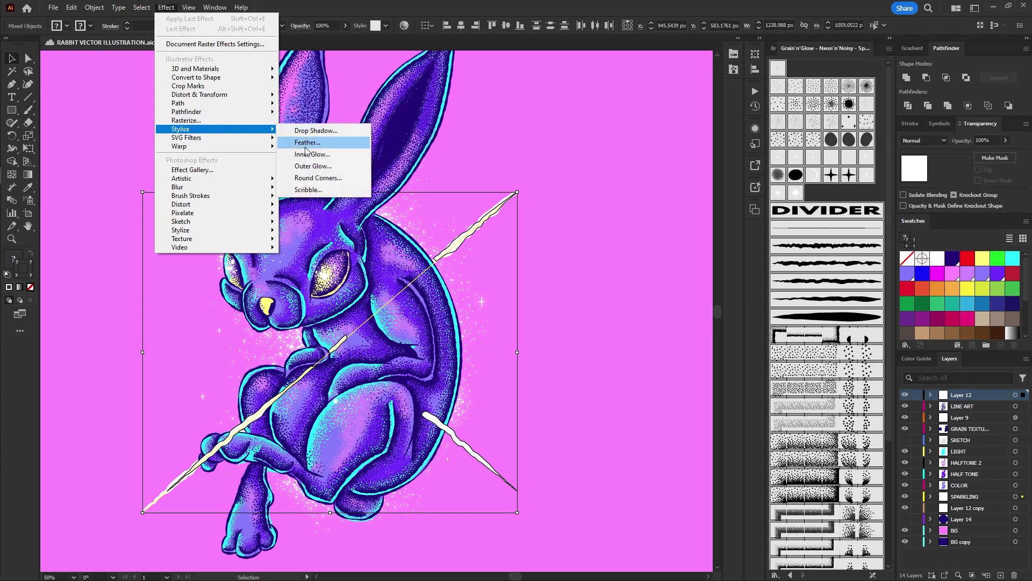
left_click(313, 166)
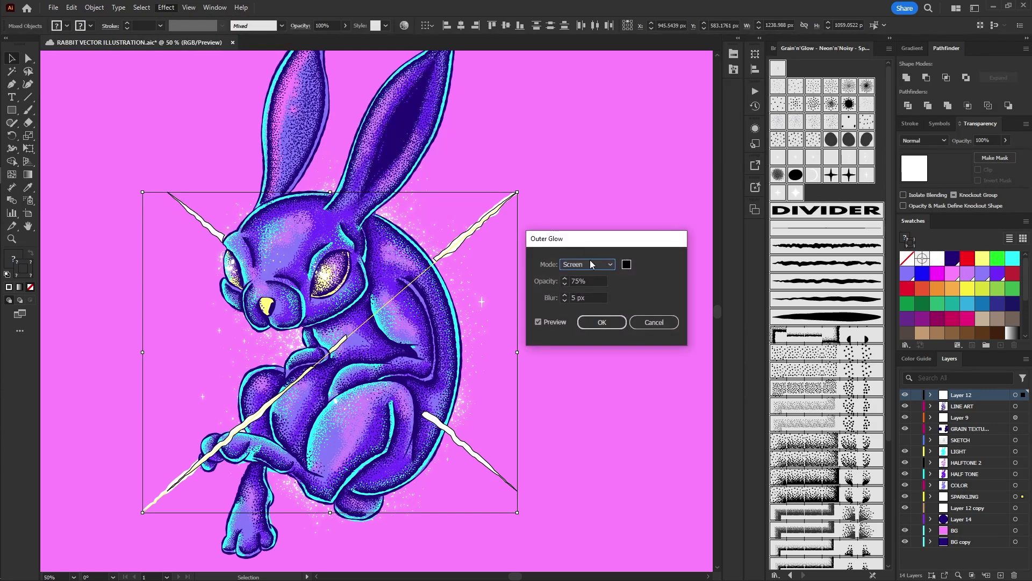
left_click(589, 260)
left_click(592, 275)
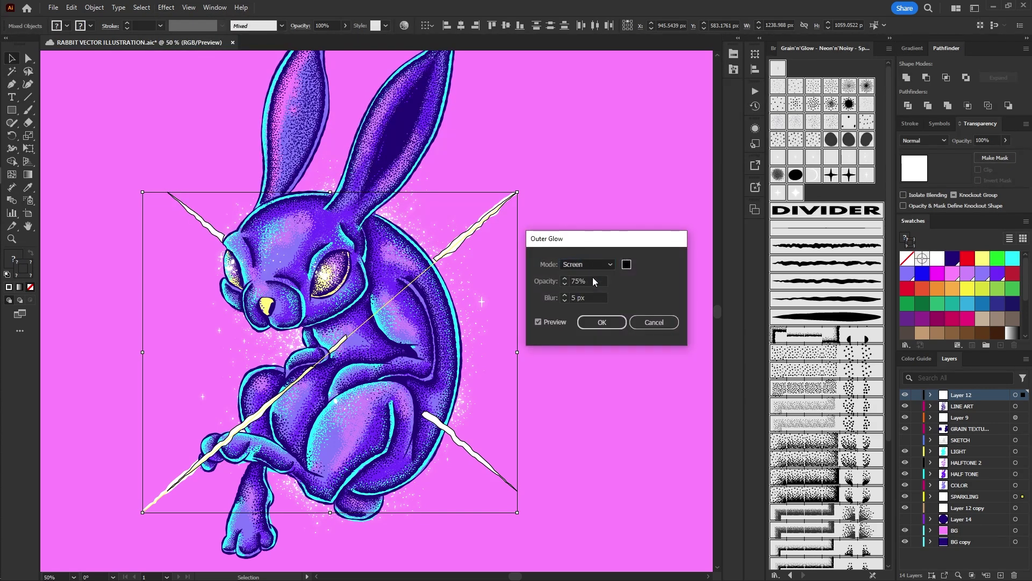
left_click(627, 264)
left_click(527, 231)
left_click(620, 233)
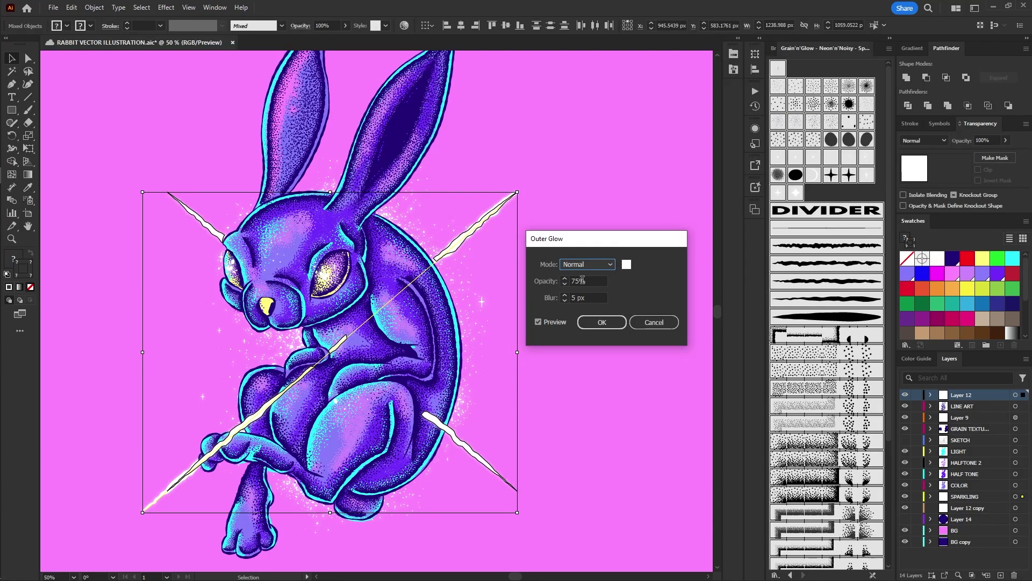
Set the outer glow's blur to 15 px and apply the effect
left_click(578, 298)
type("15")
key("shift+Tab")
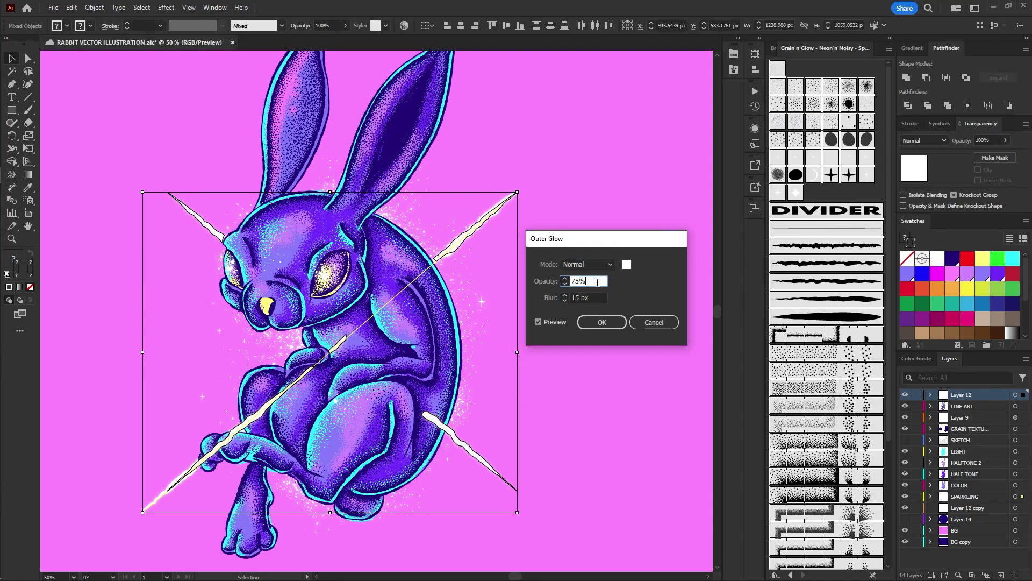
left_click(598, 321)
left_click(598, 321)
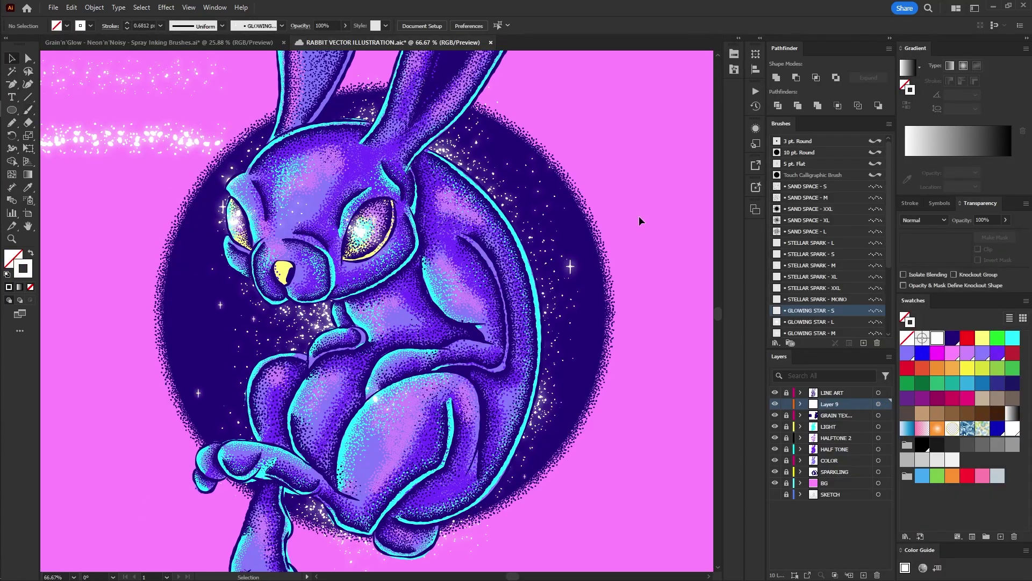
Duplicate the BG layer below the original and recolour the copied rectangle with the dark navy sampled from the circle behind the rabbit
key("z")
left_click(605, 237, "alt")
key("v")
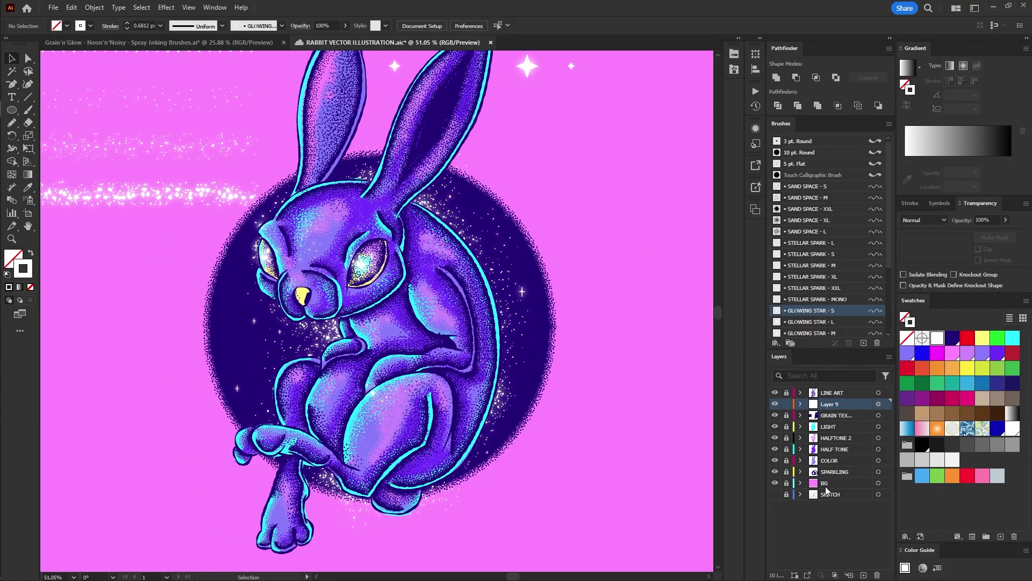
left_click_drag(826, 490, 785, 497)
left_click(679, 433)
key("i")
left_click(544, 336)
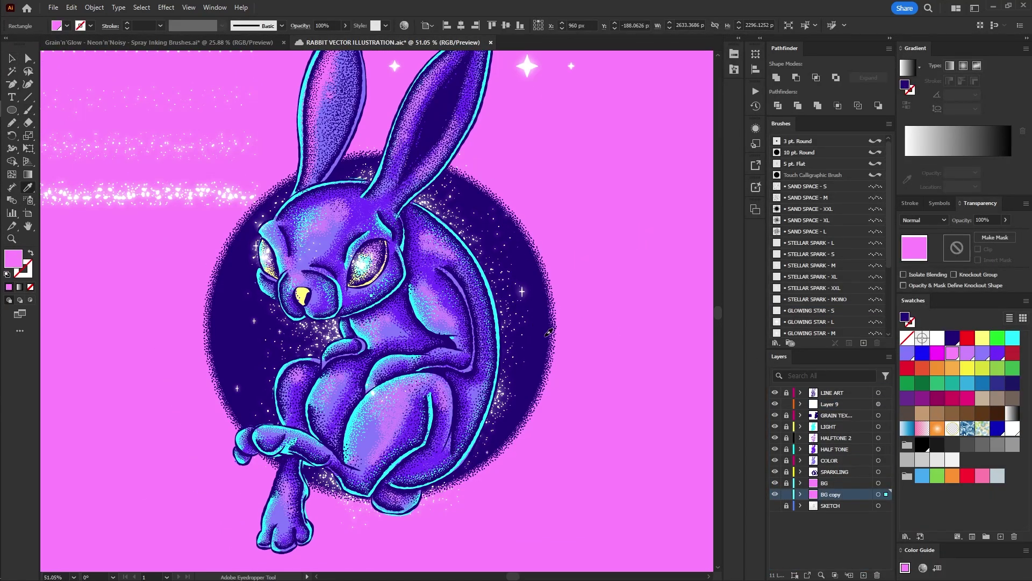
key("v")
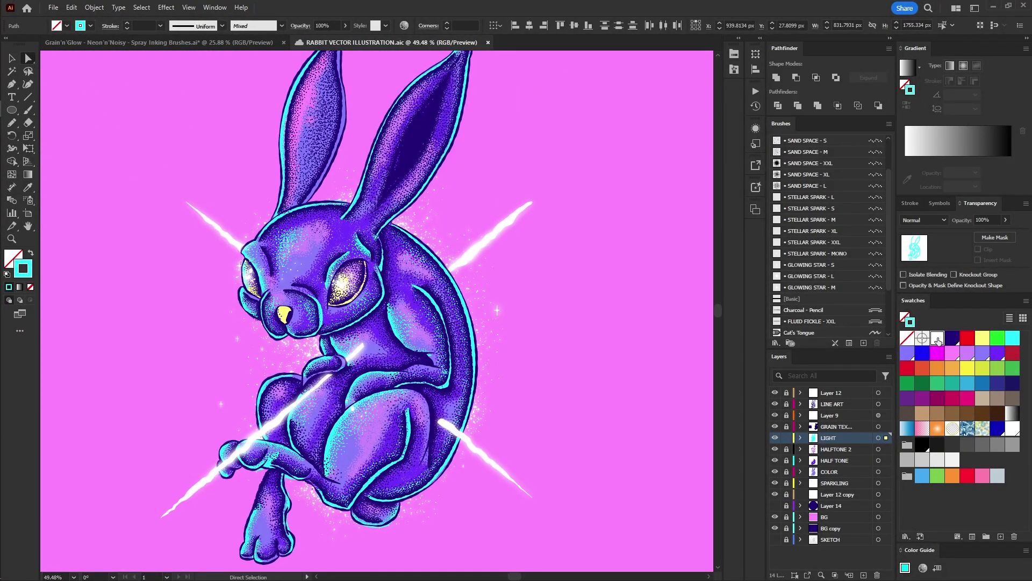
Try white, green, pink and yellow as stroke colours for the rabbit's LIGHT layer highlights, and return to cyan
left_click(937, 337)
left_click(997, 340)
left_click(952, 352)
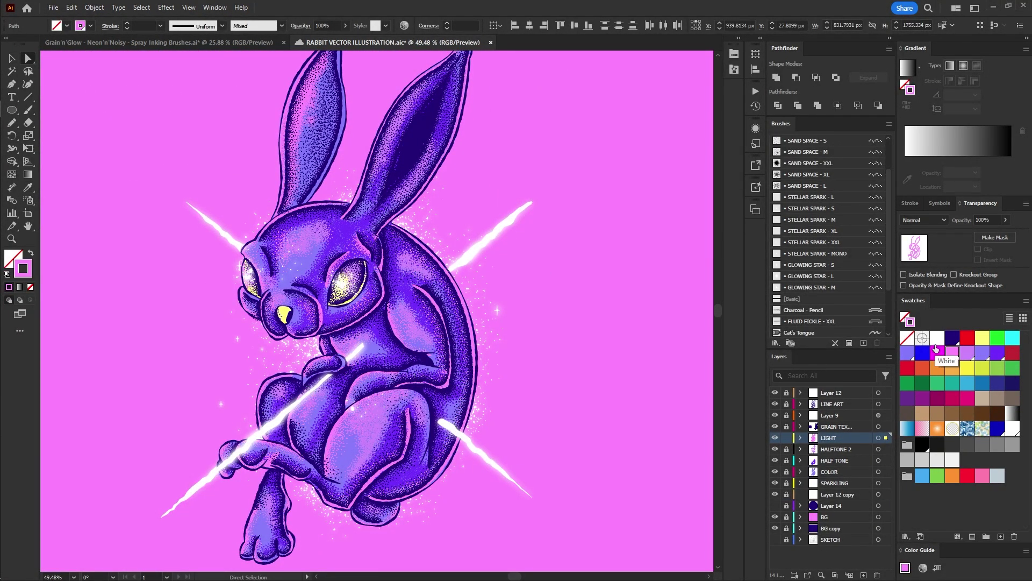
left_click(937, 339)
left_click(923, 475)
left_click(968, 479)
left_click(982, 337)
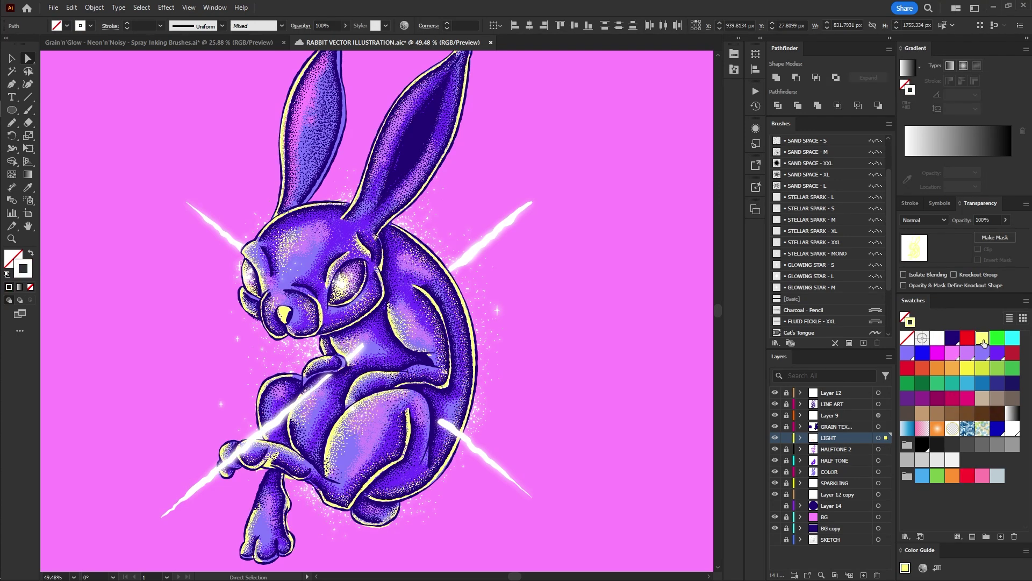
left_click(1012, 338)
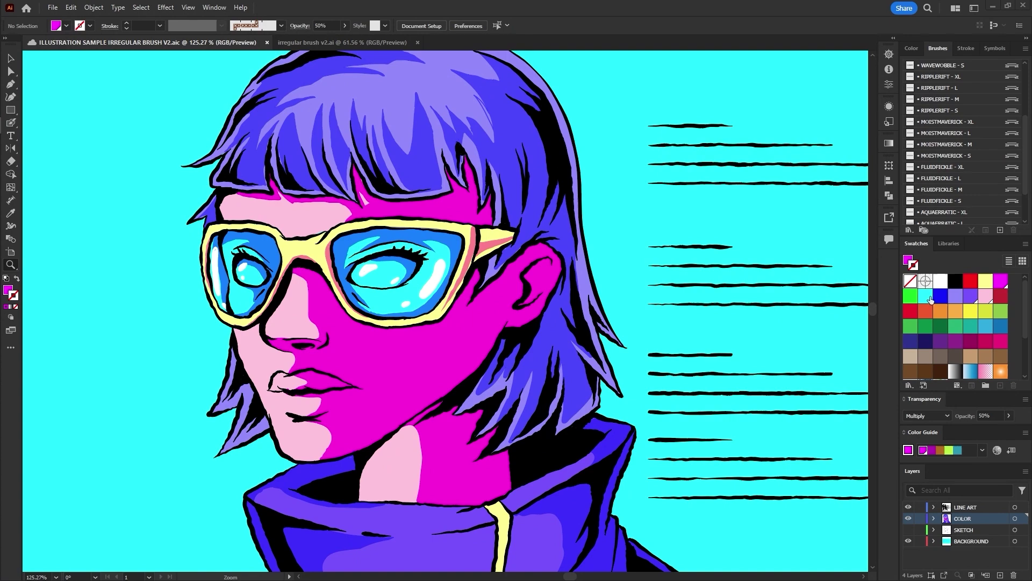
Paint cyan FLUIDFICKLE - S rim-light strokes along the woman's jaw and hair on the COLOR layer
left_click(931, 297)
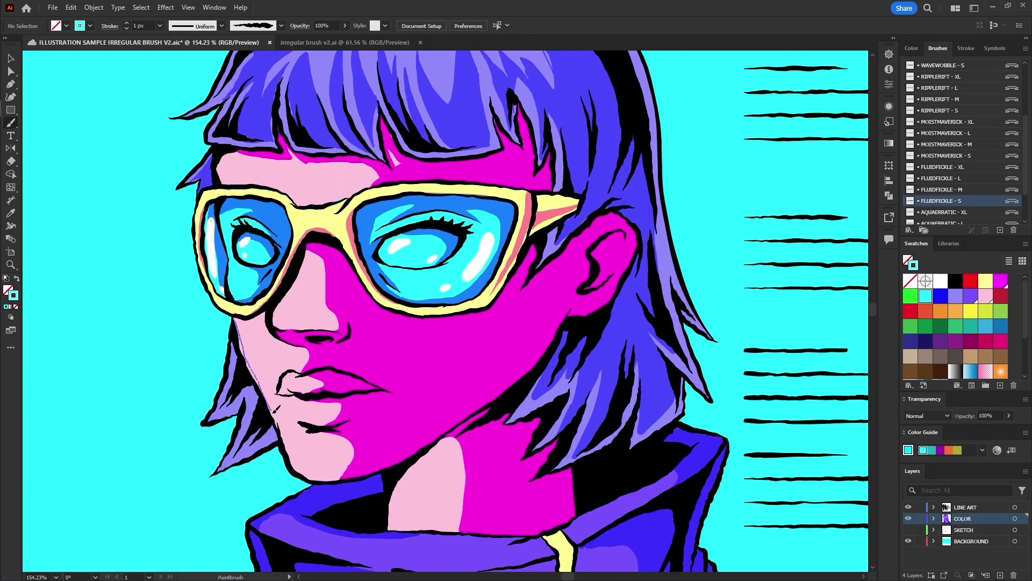
left_click_drag(330, 479, 332, 478)
left_click_drag(342, 480, 546, 353)
left_click_drag(583, 148, 598, 179)
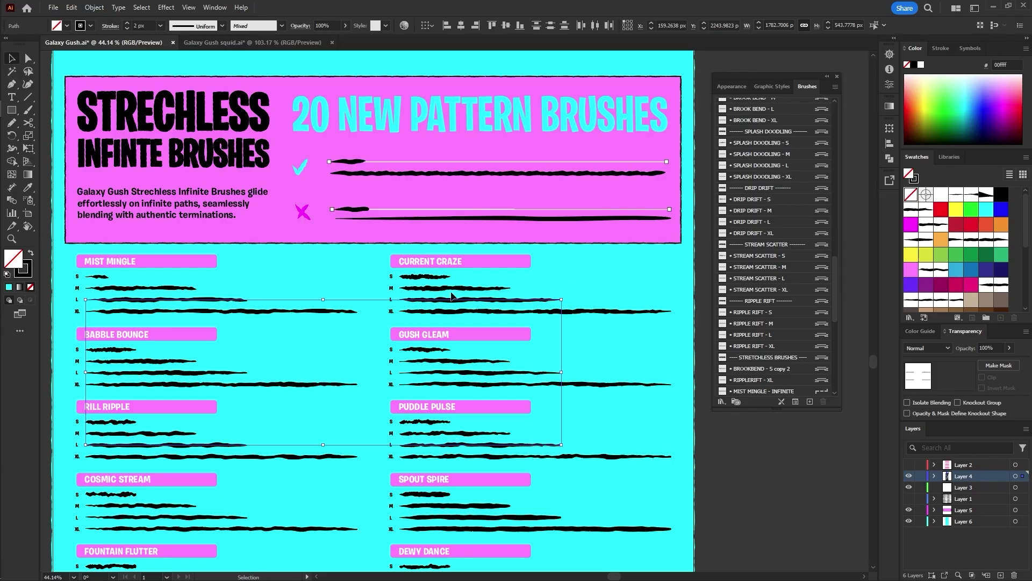
Paste the copied infinite brush strokes into the Galaxy Gush squid document and confirm their Scale settings
left_click(292, 39)
key("ctrl+v")
left_click(548, 27)
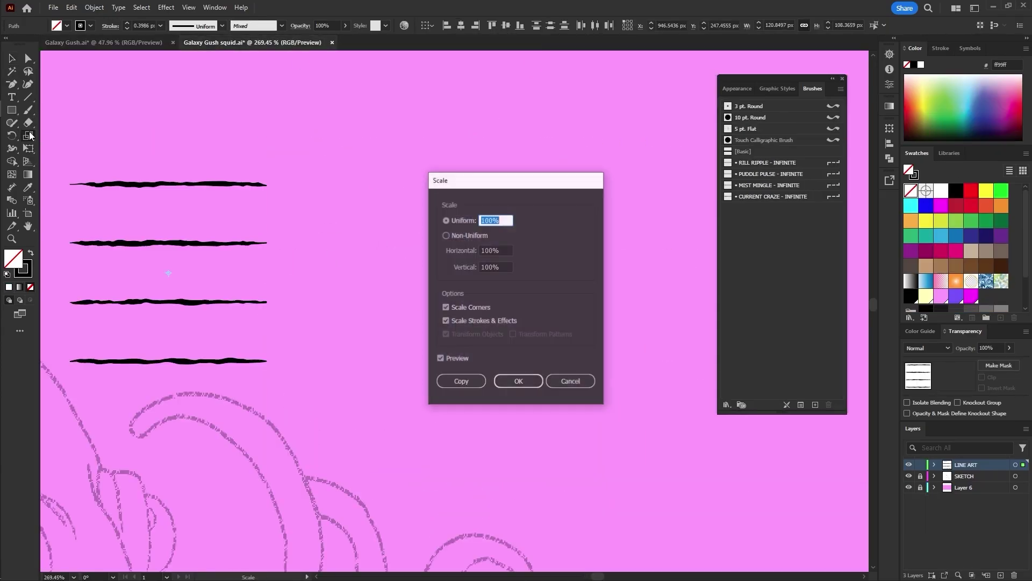
left_click(525, 379)
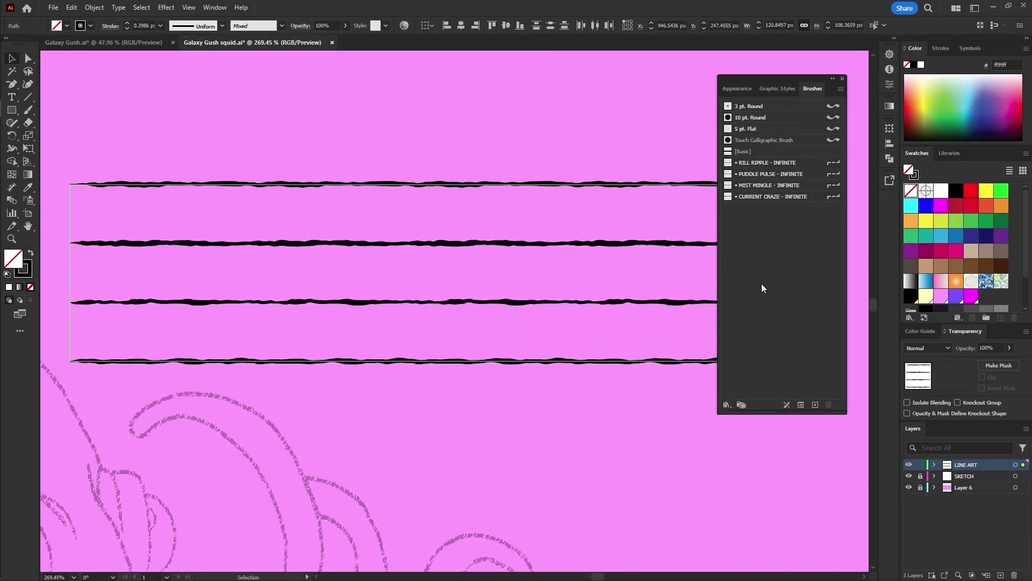